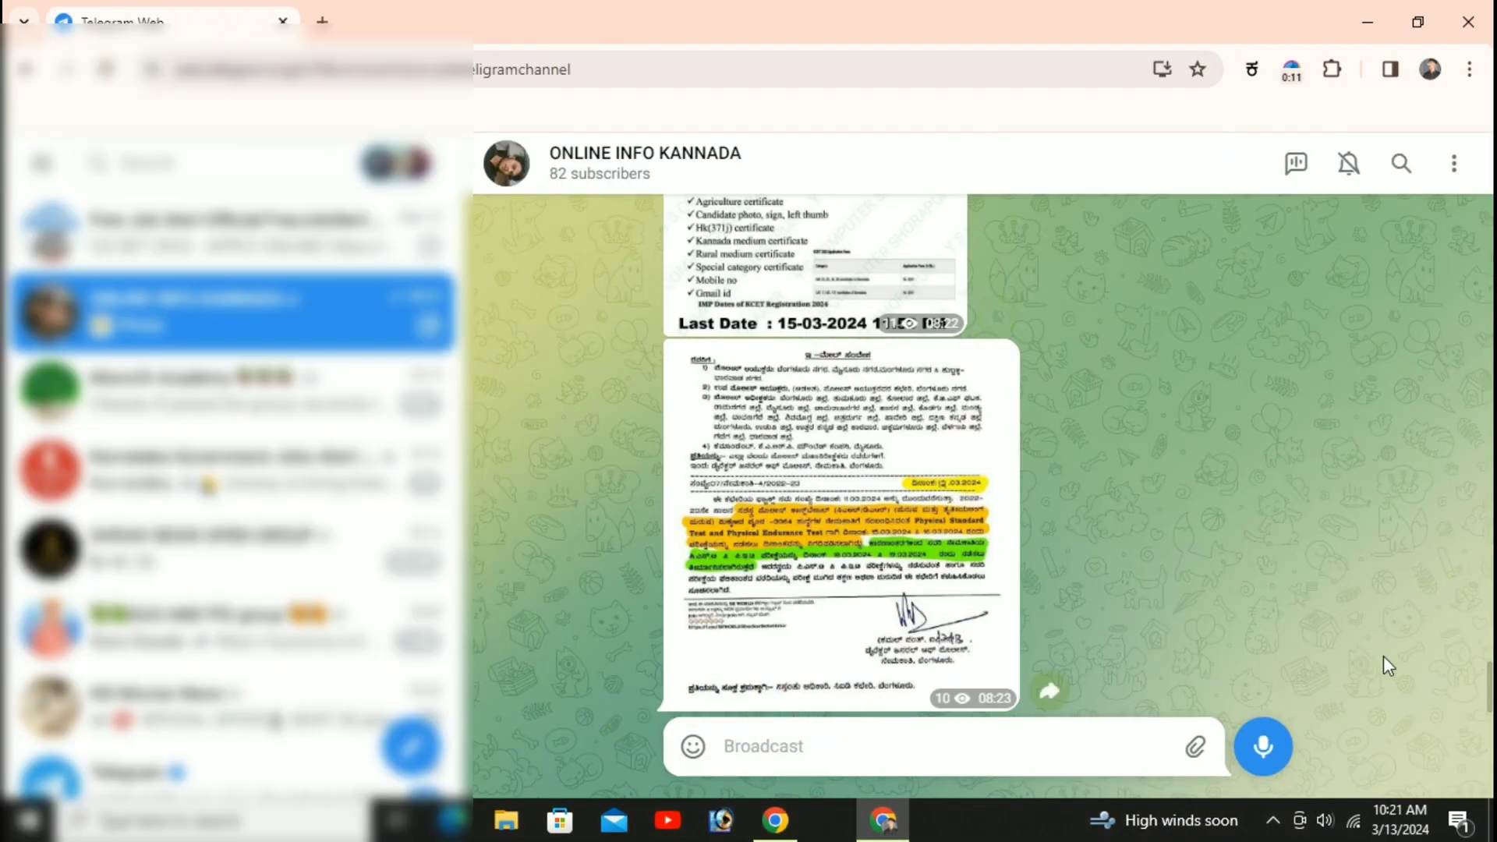
View the channel info of the ONLINE INFO KANNADA Telegram channel and close it
left_click(848, 175)
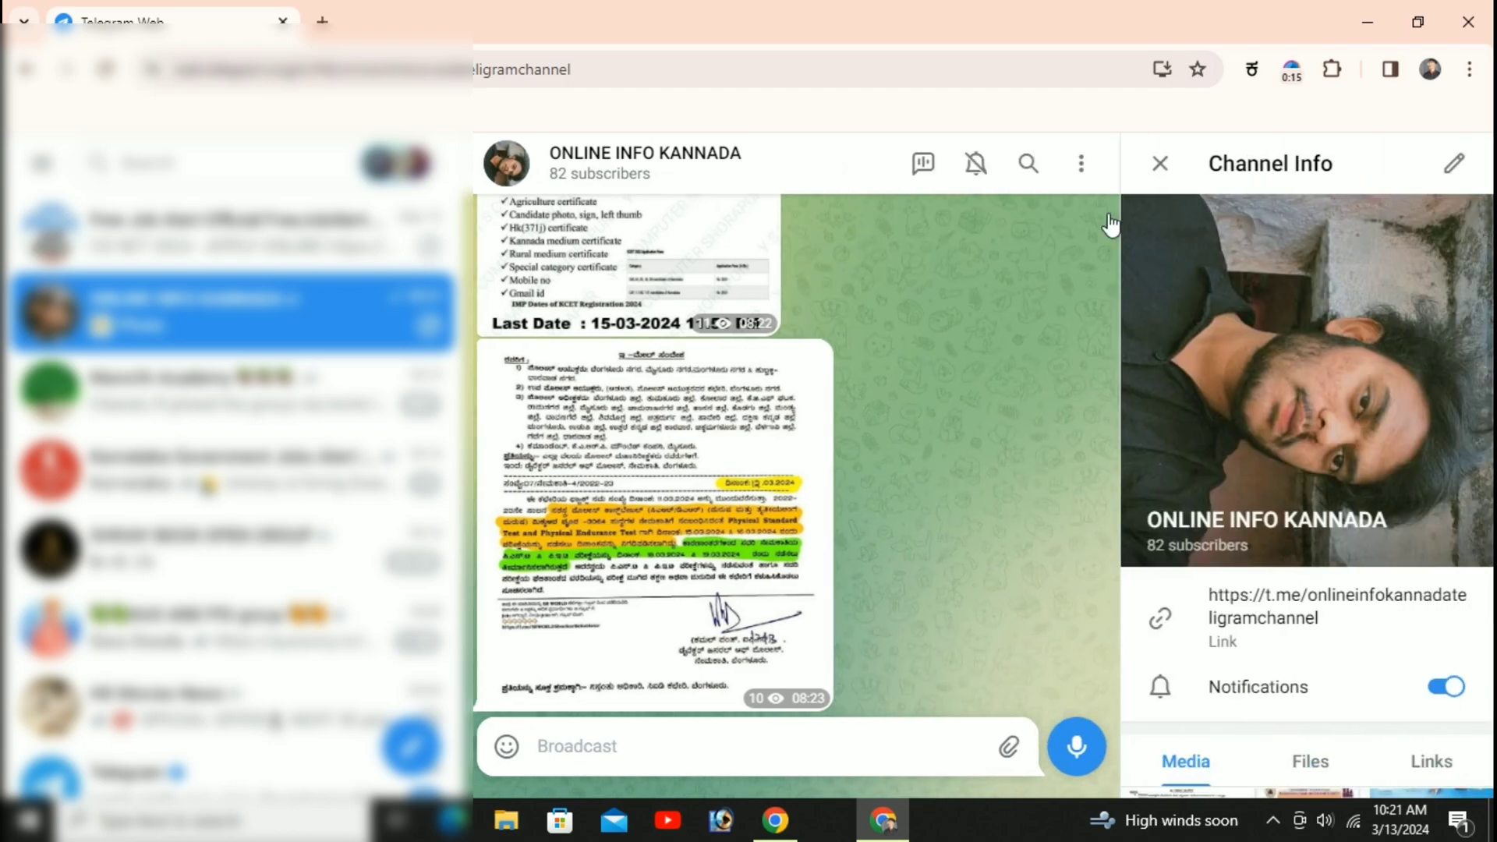
left_click(1161, 163)
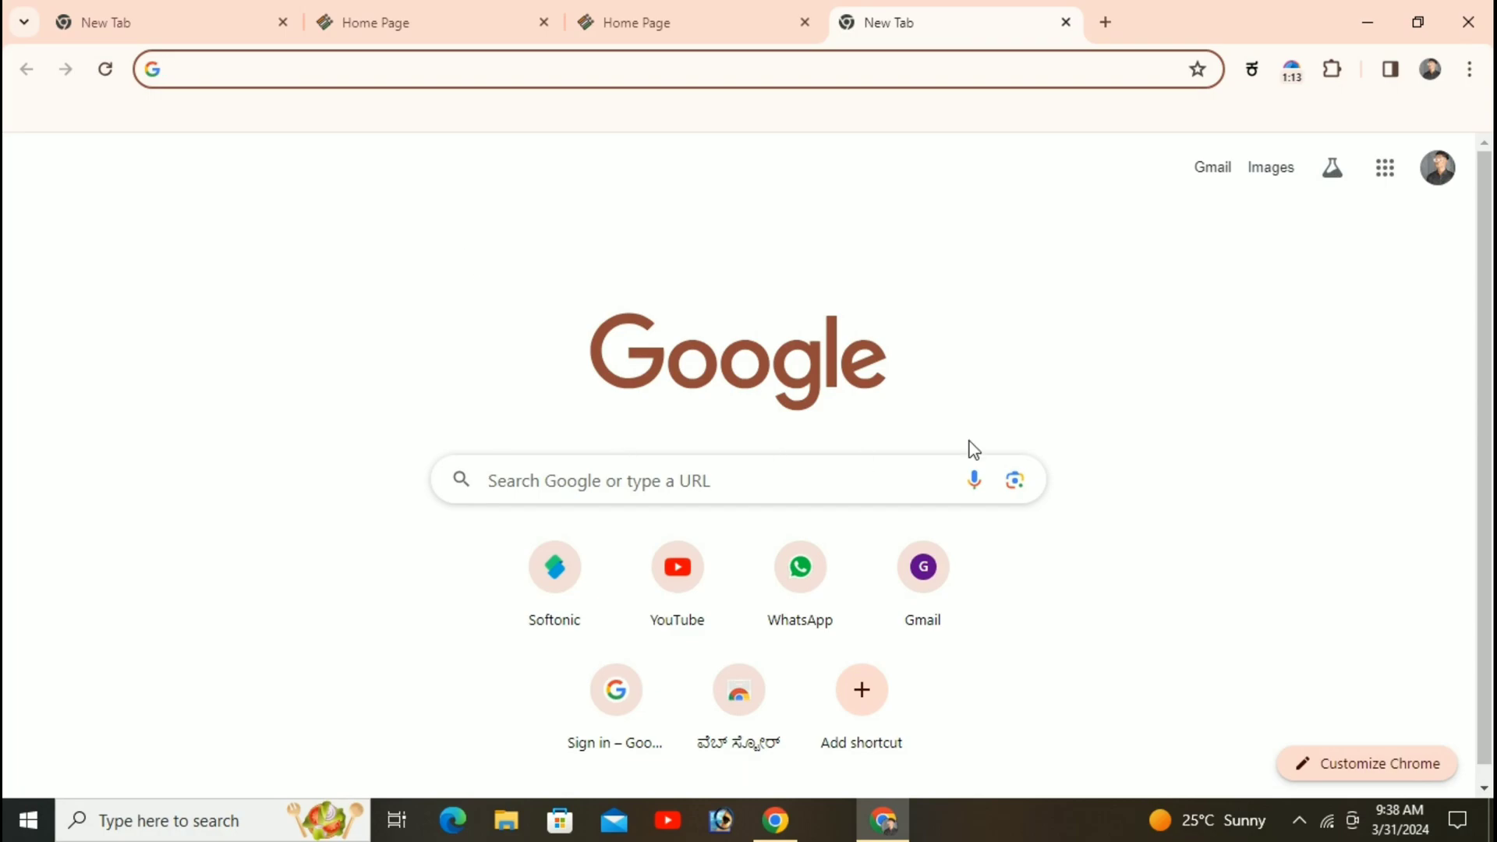
Search Google for "VOTER ID"
left_click(198, 74)
type("voter")
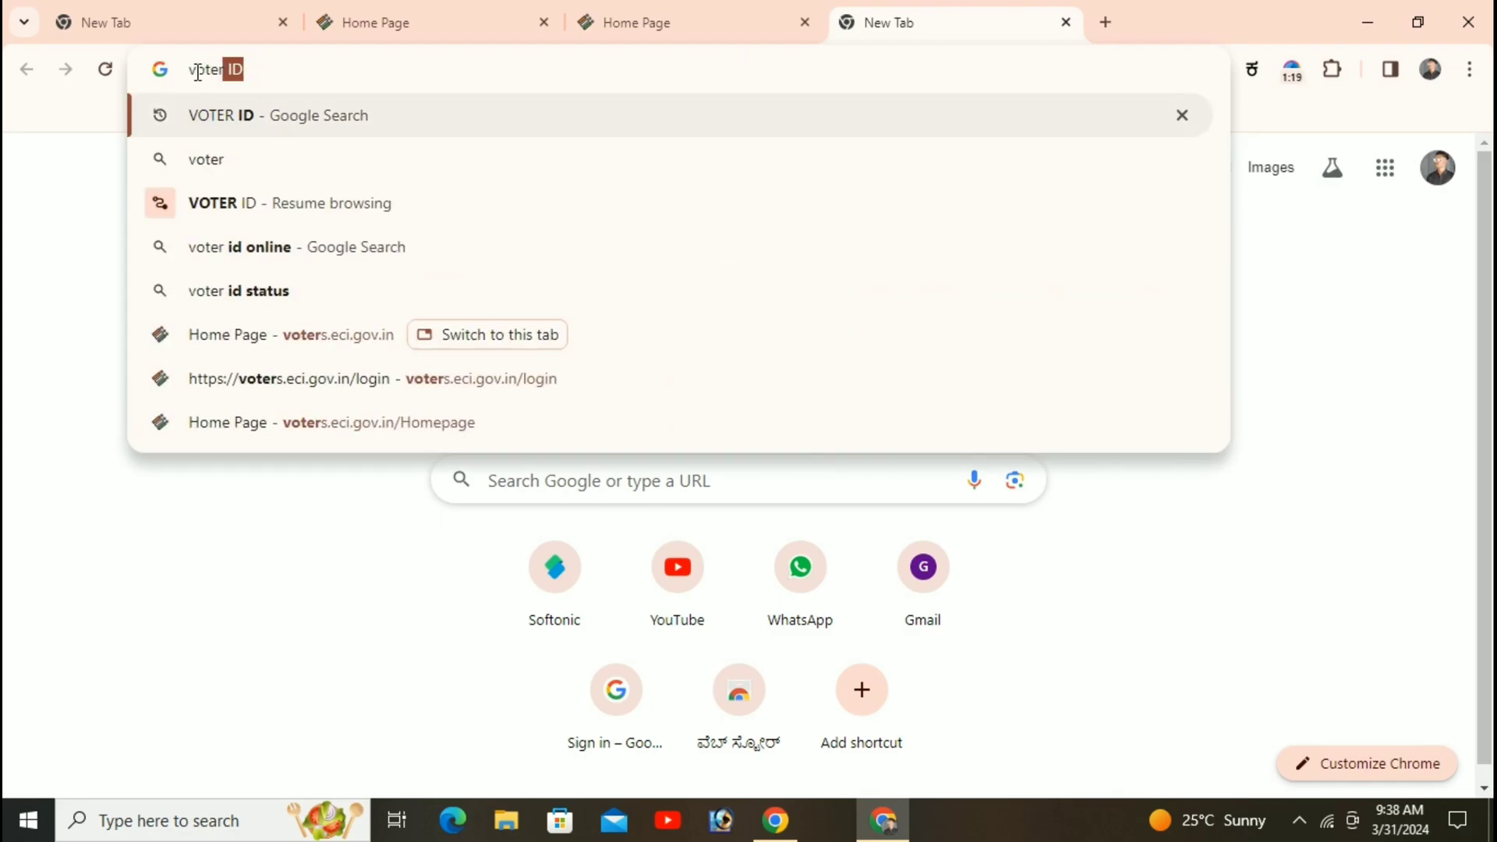
key("Right")
key("Return")
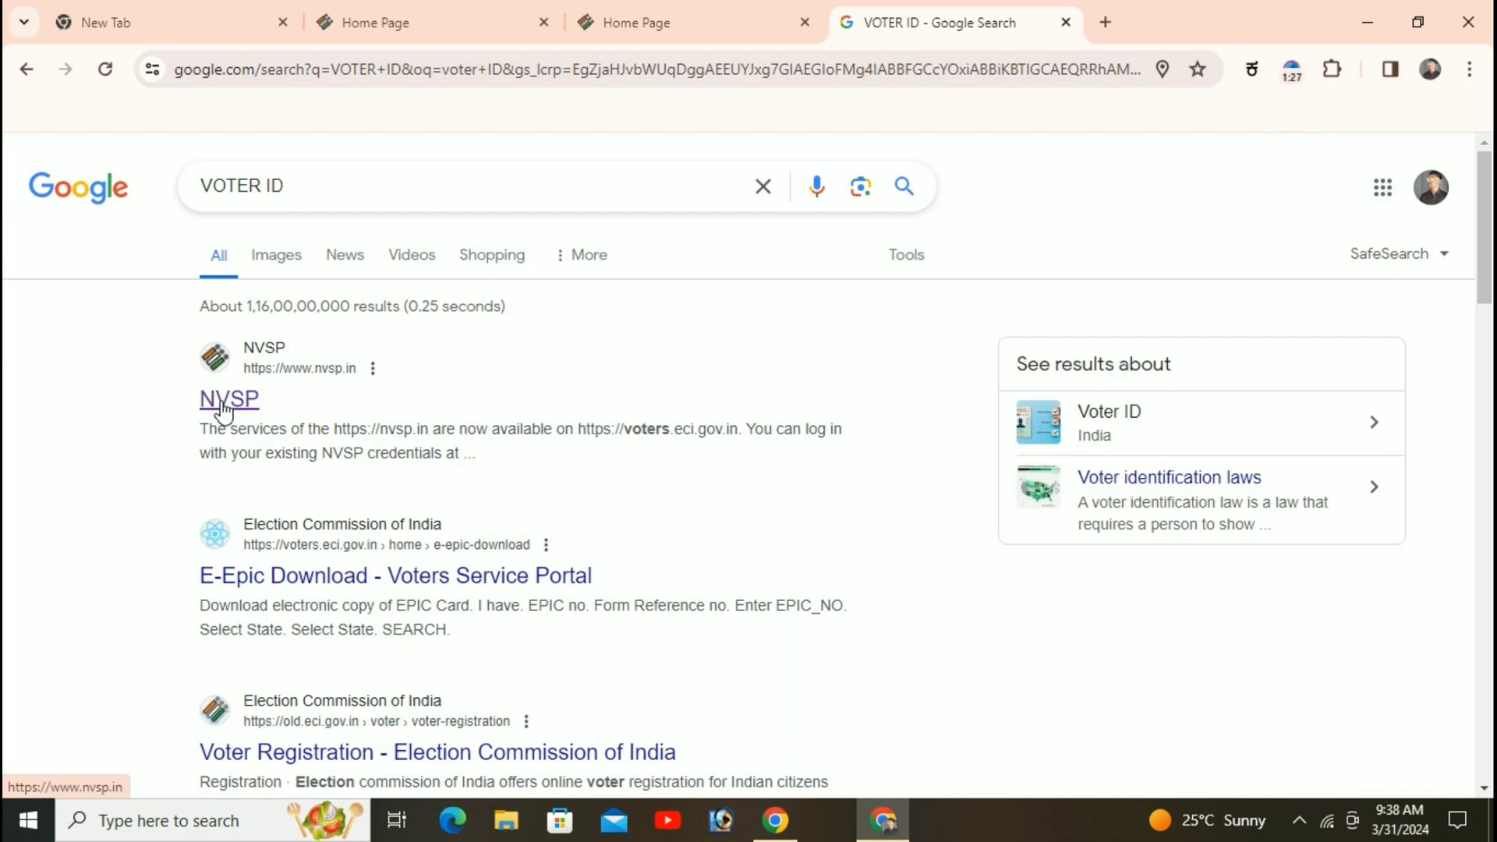
Open the NVSP search result and continue to the new Voters' Service Portal
left_click(223, 404)
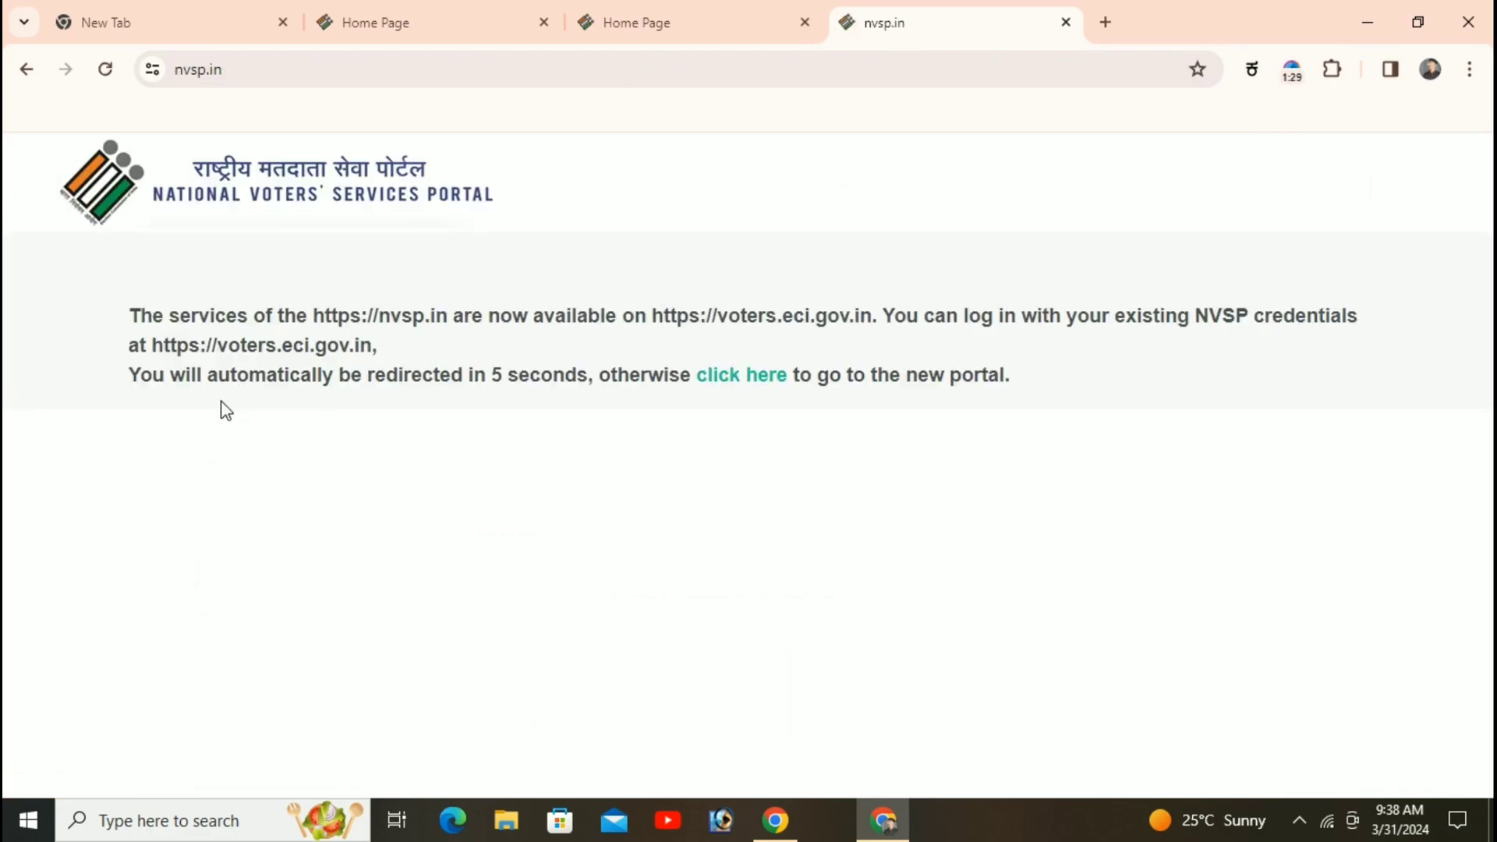
left_click(725, 376)
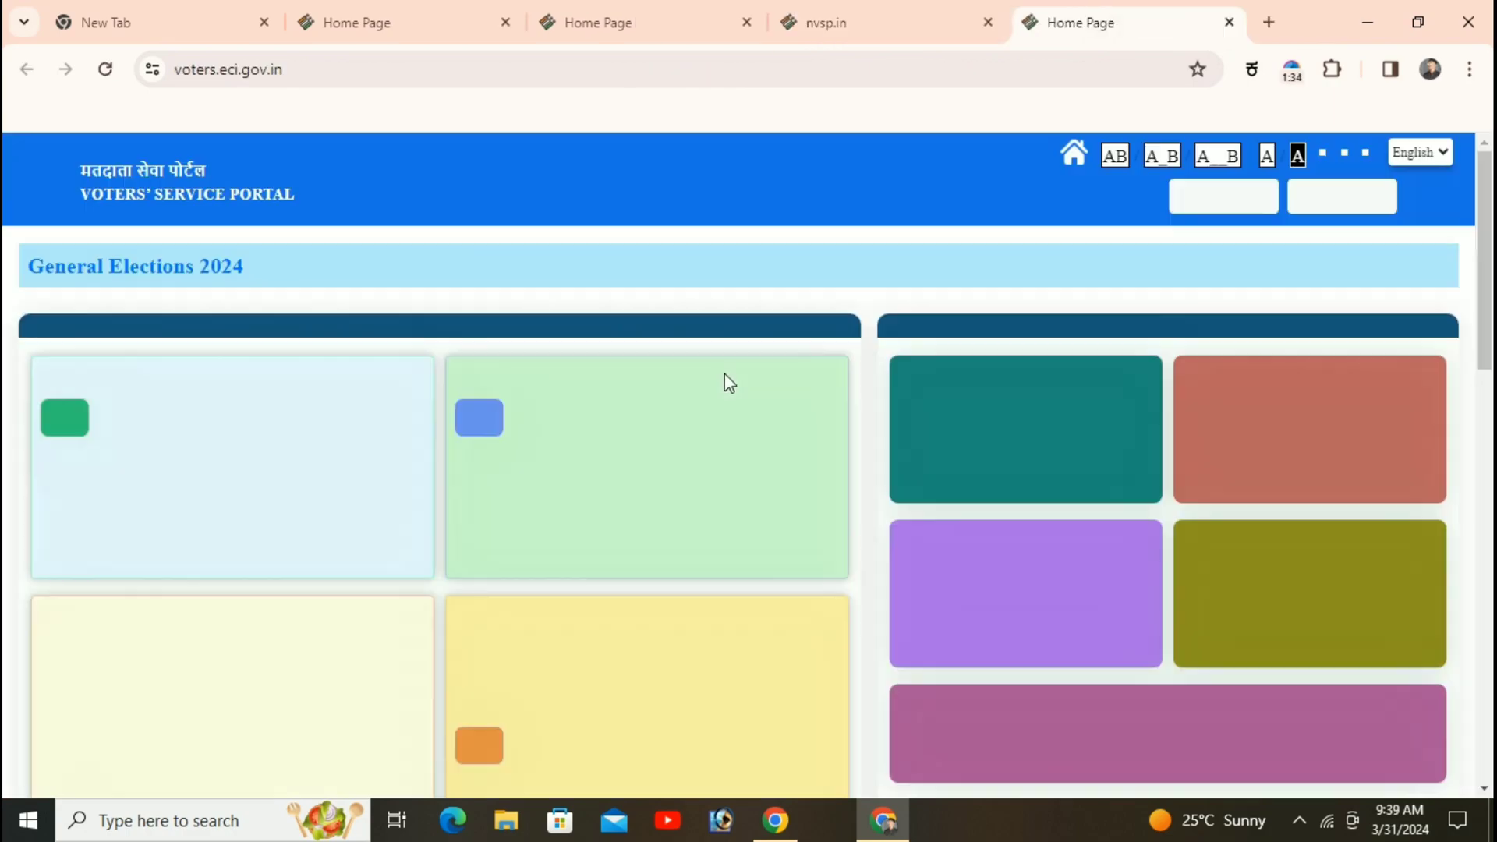
Start filling Form 6 for new registration of general electors
scroll(647, 383, "down", 1)
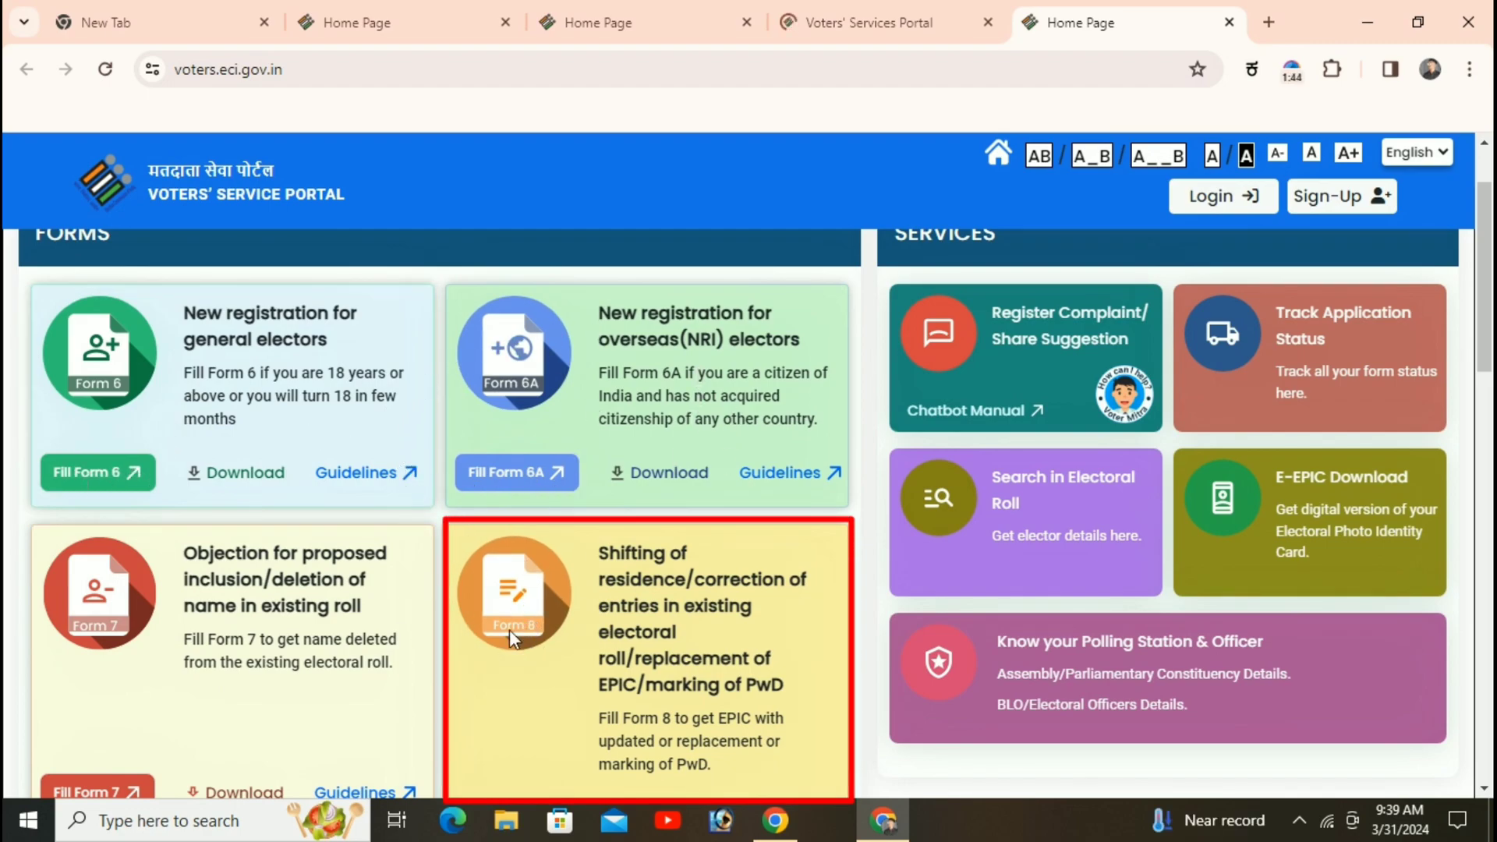
scroll(1485, 337, "down", 1)
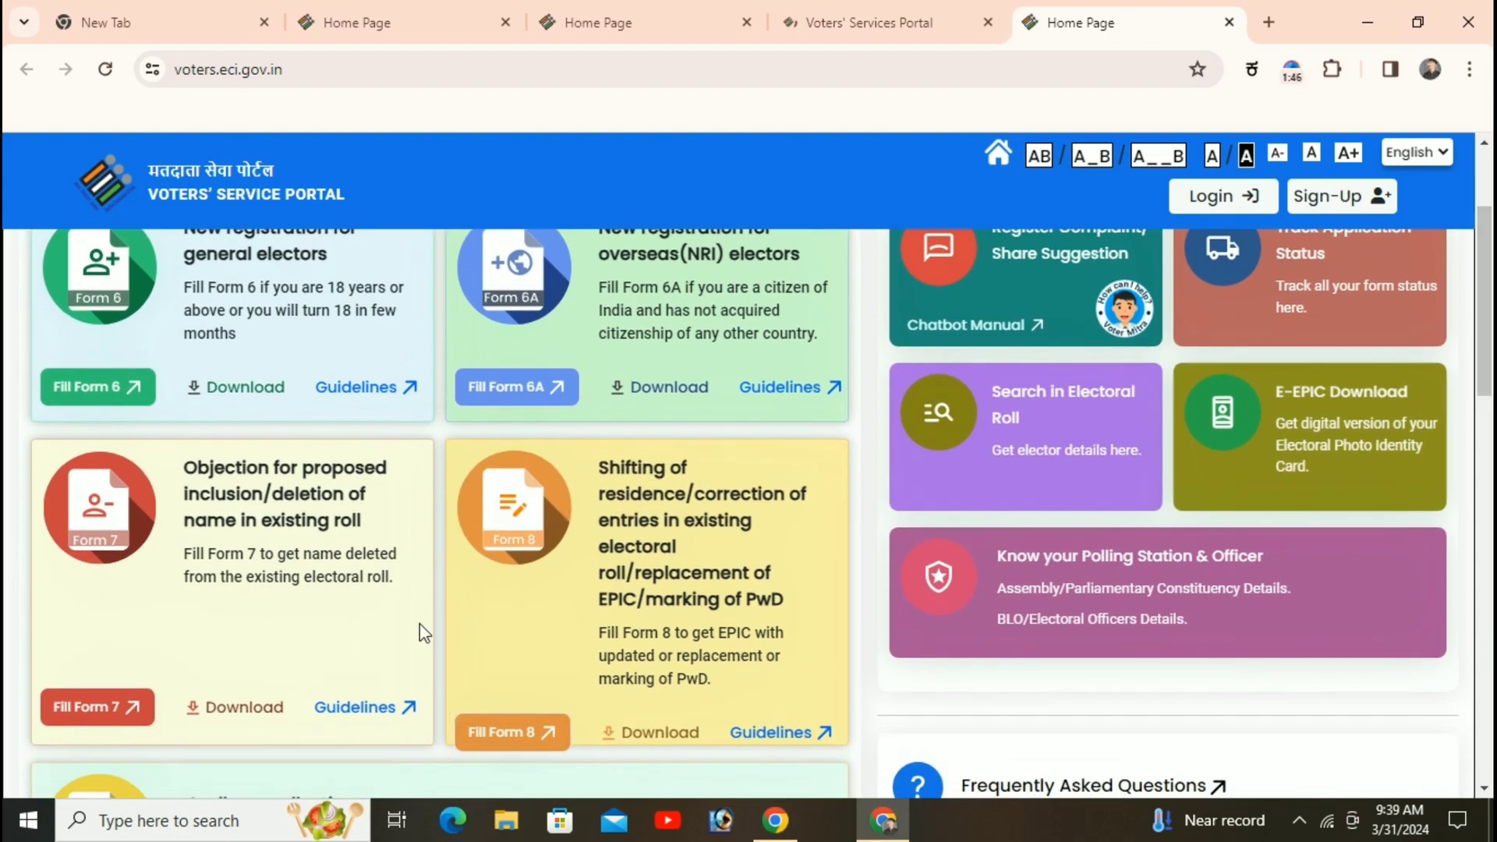
scroll(90, 573, "up", 2)
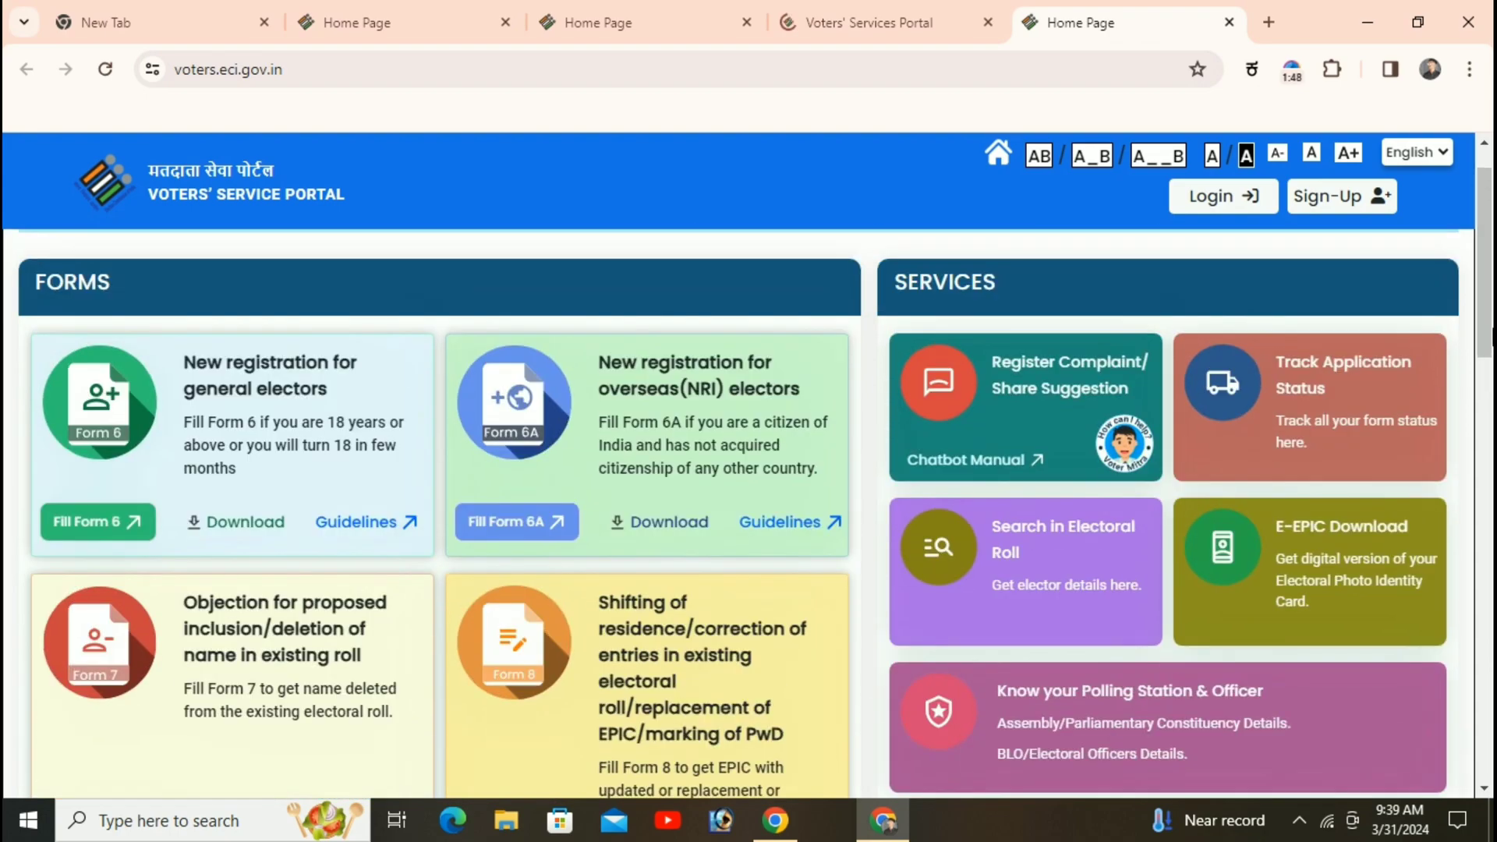
left_click(78, 524)
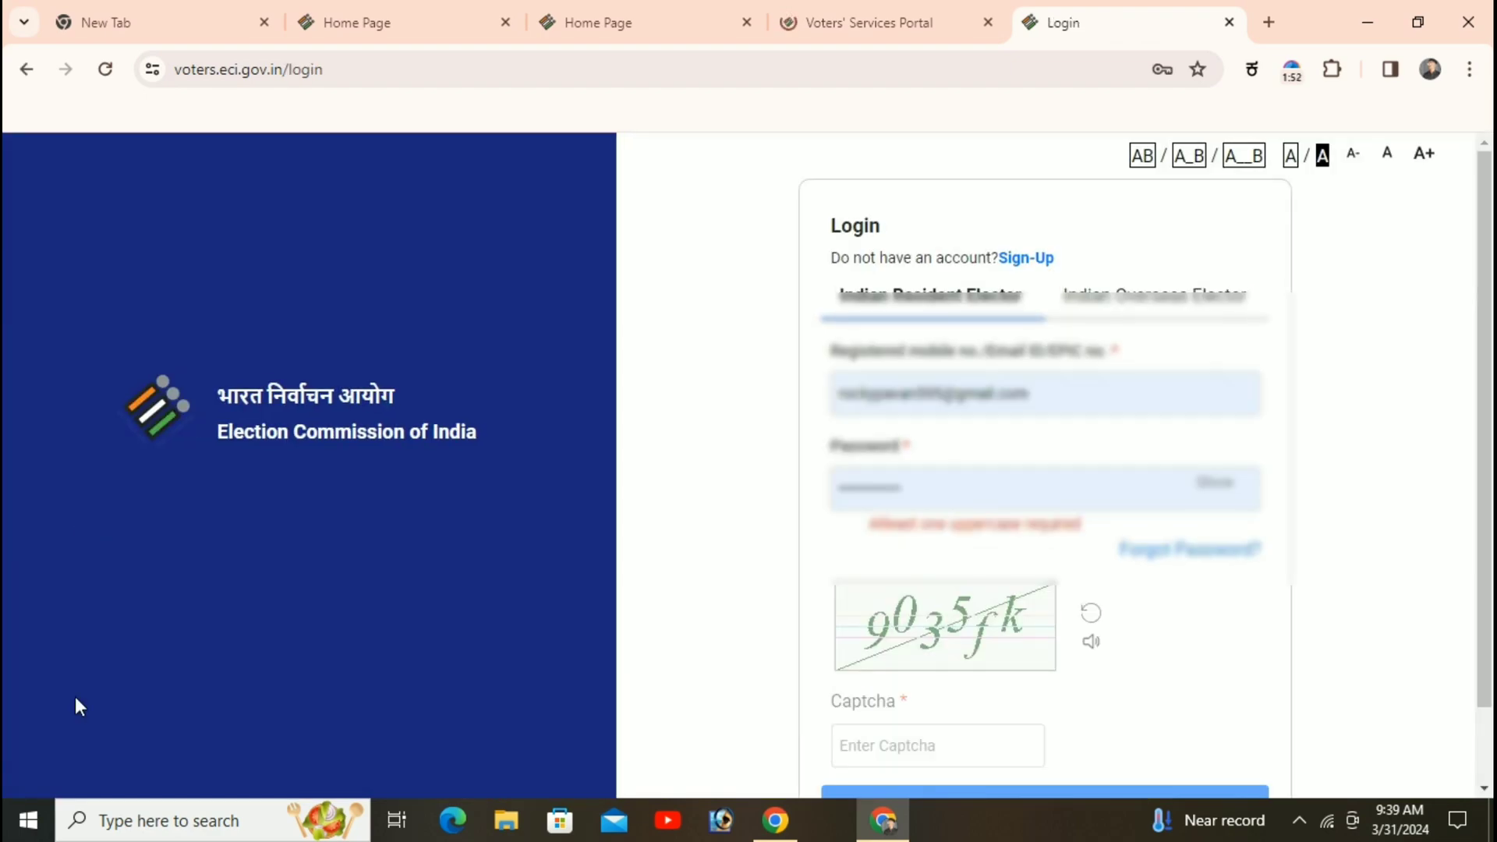
Go to the sign-up form for Indian resident electors and enter the mobile number
scroll(712, 215, "down", 1)
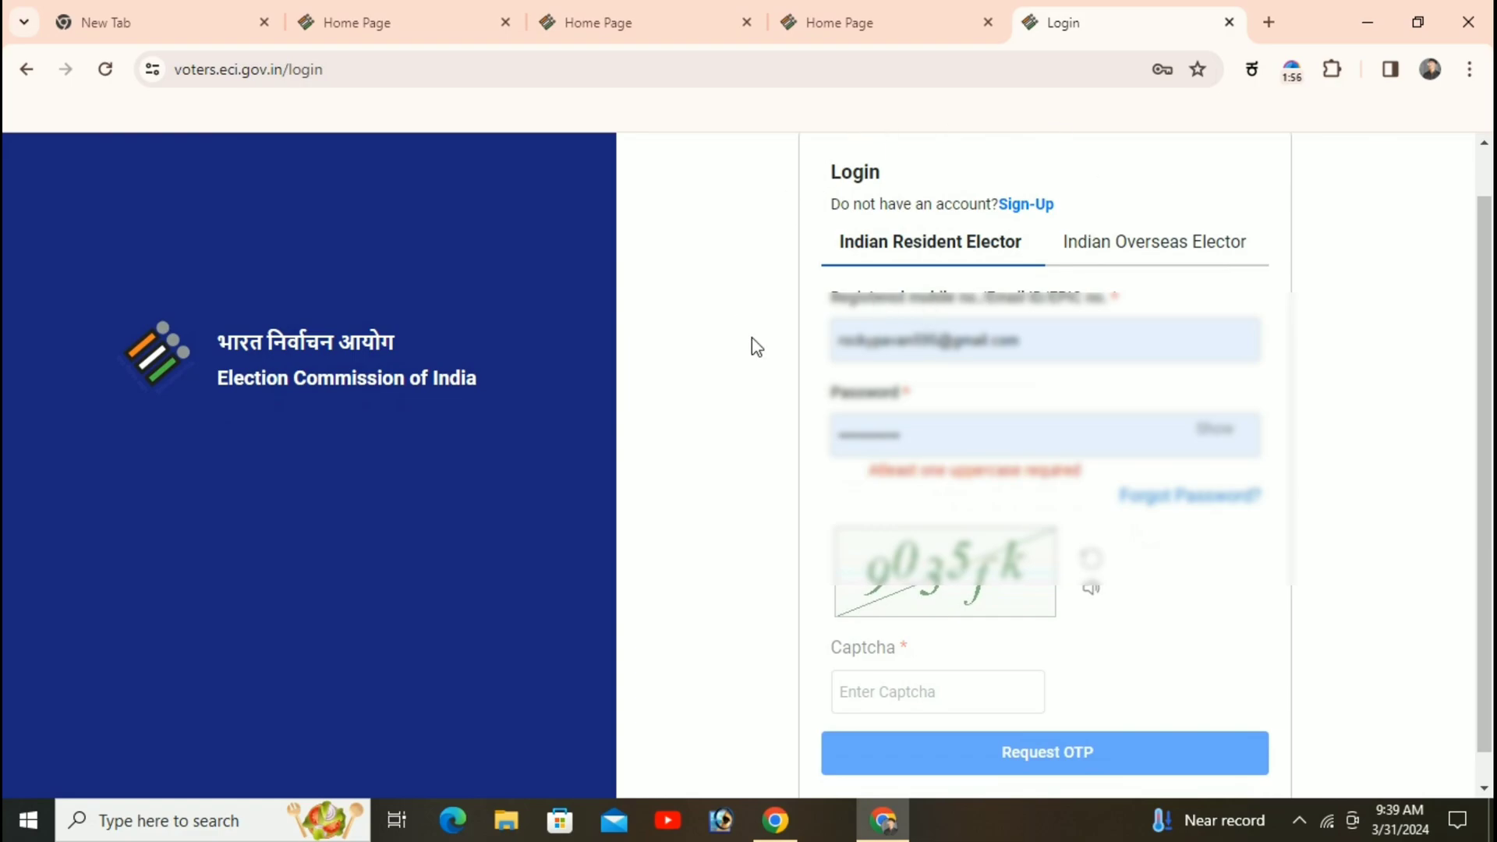
left_click(1019, 205)
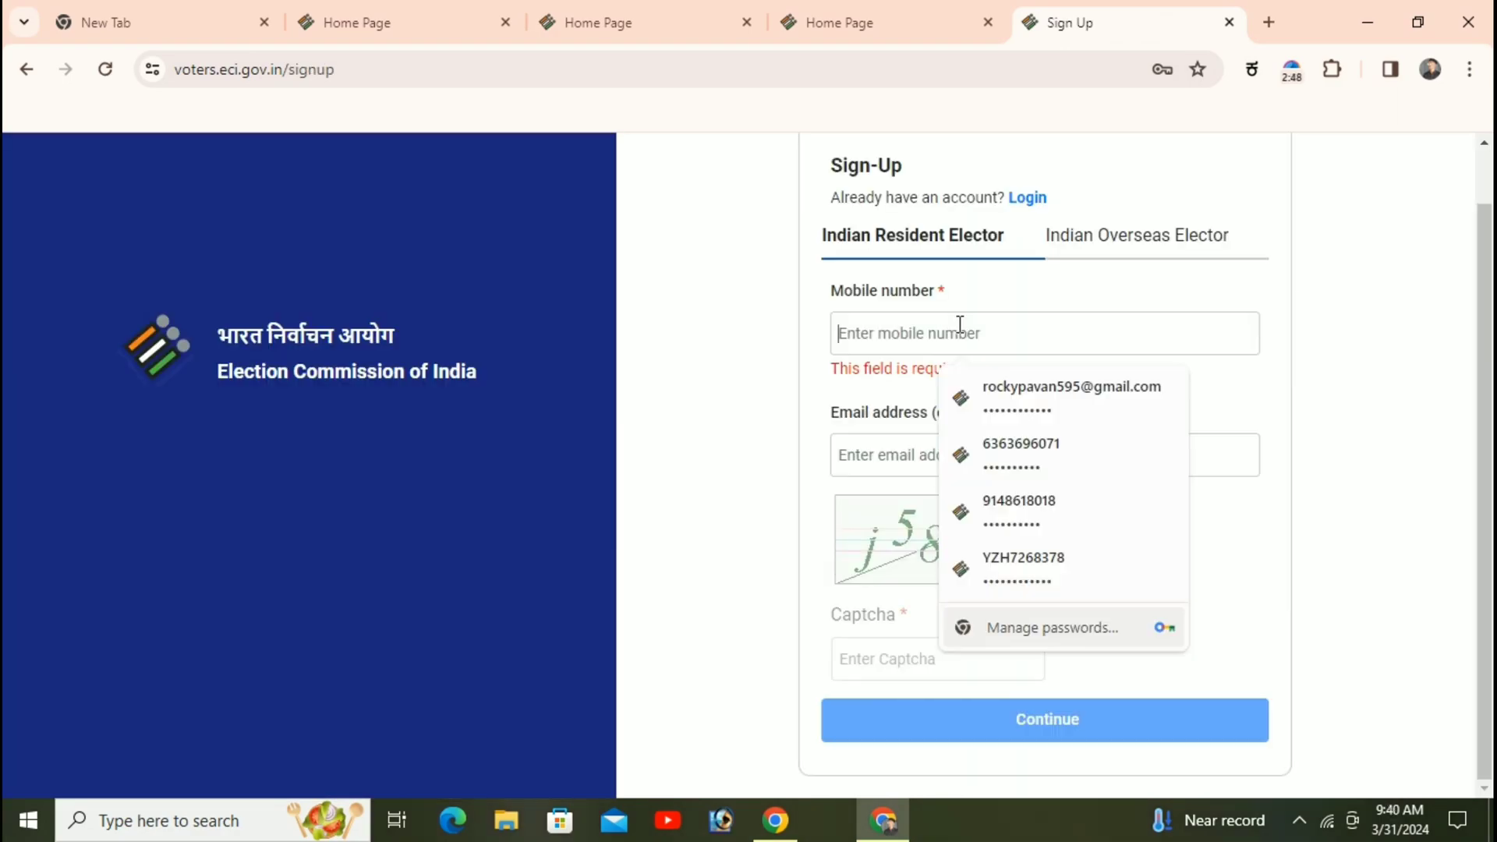
left_click(894, 363)
left_click(899, 344)
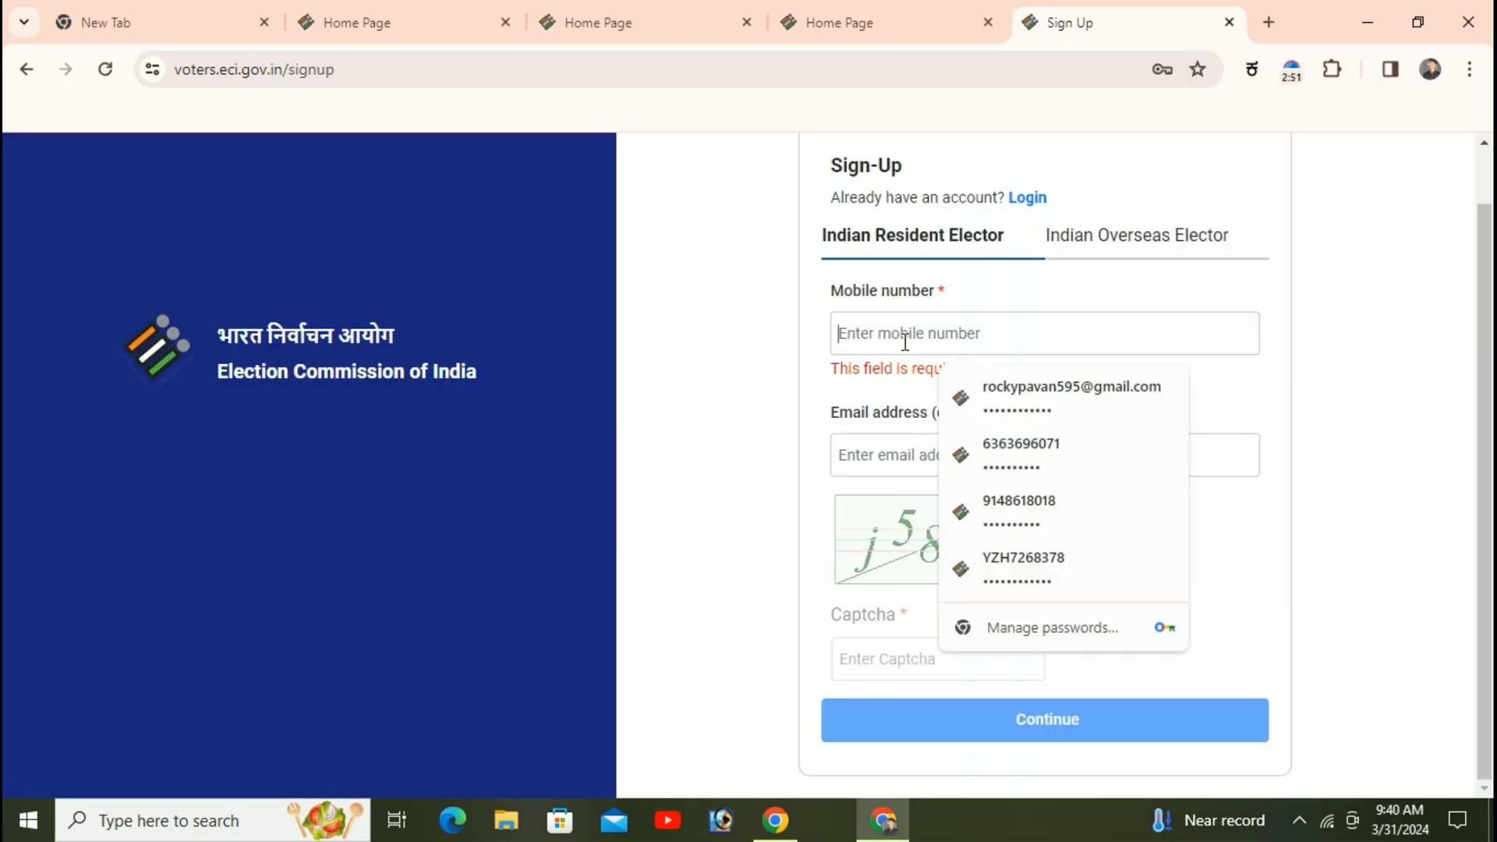
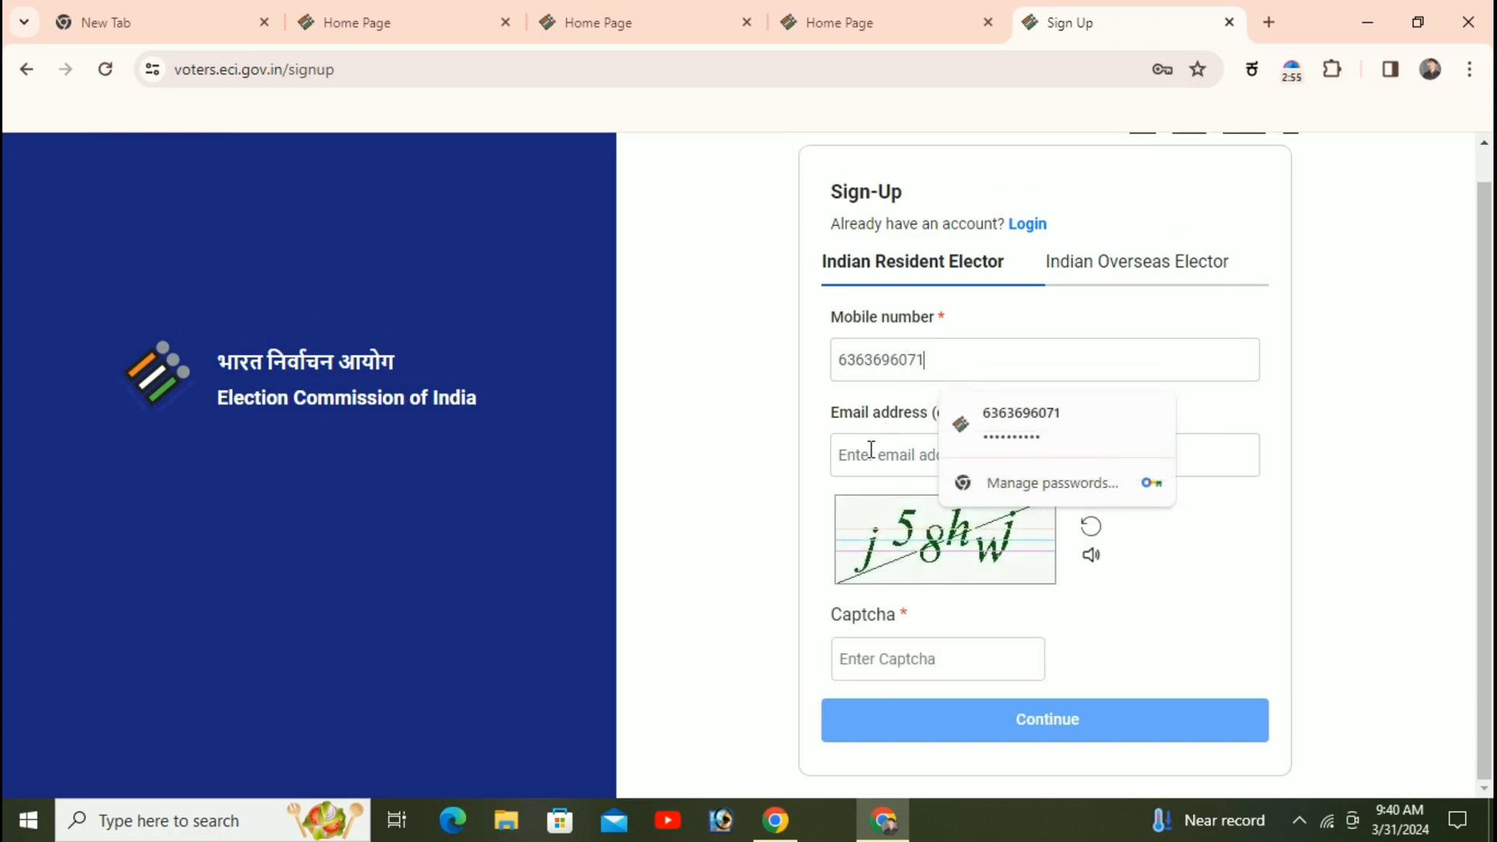
Enter the displayed captcha, leave the optional email address blank, and continue the sign-up
left_click(870, 450)
left_click(934, 659)
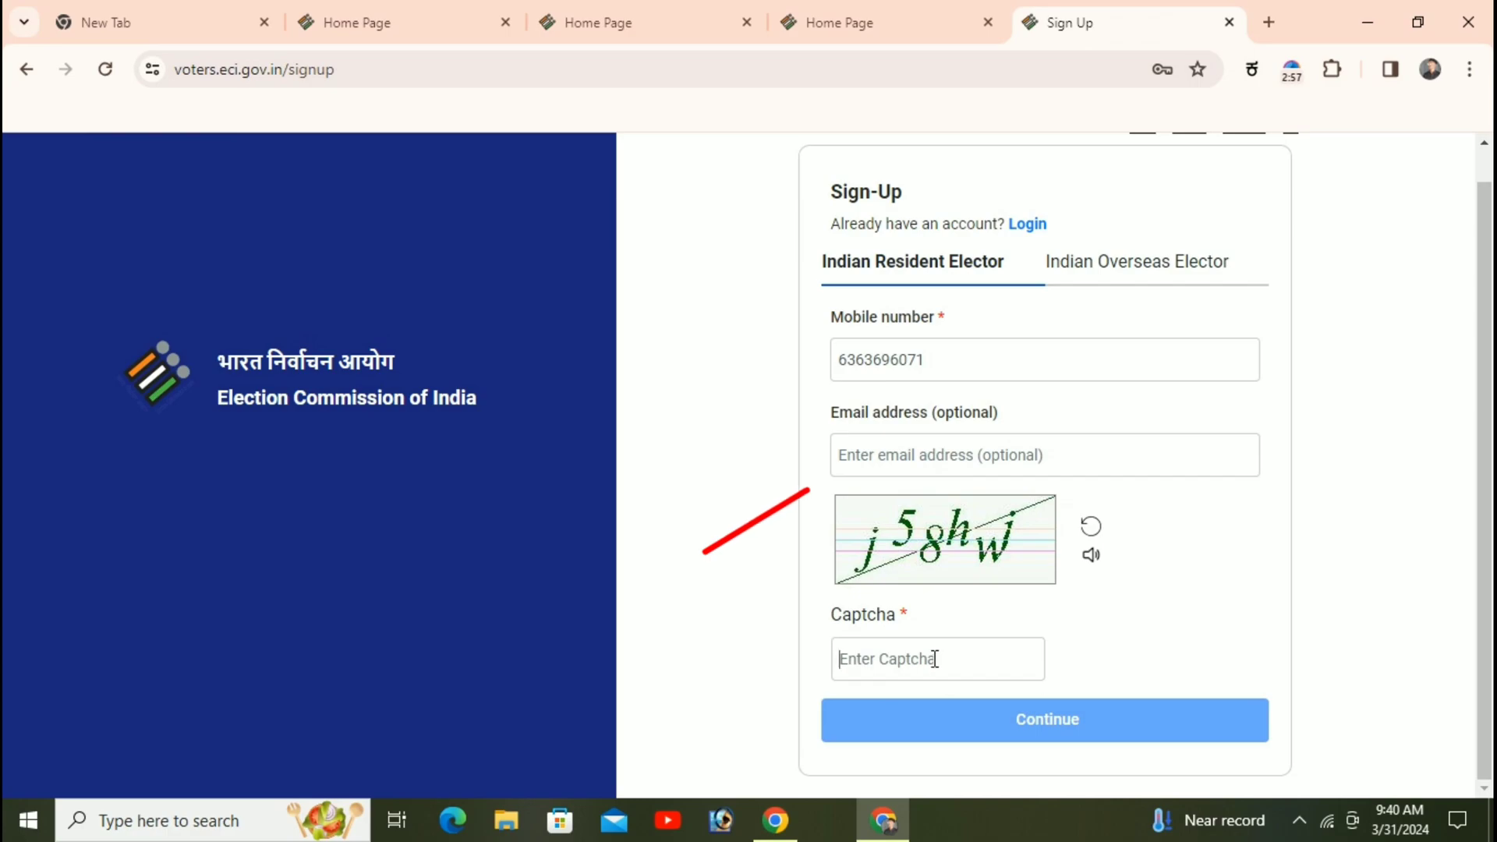
type("j")
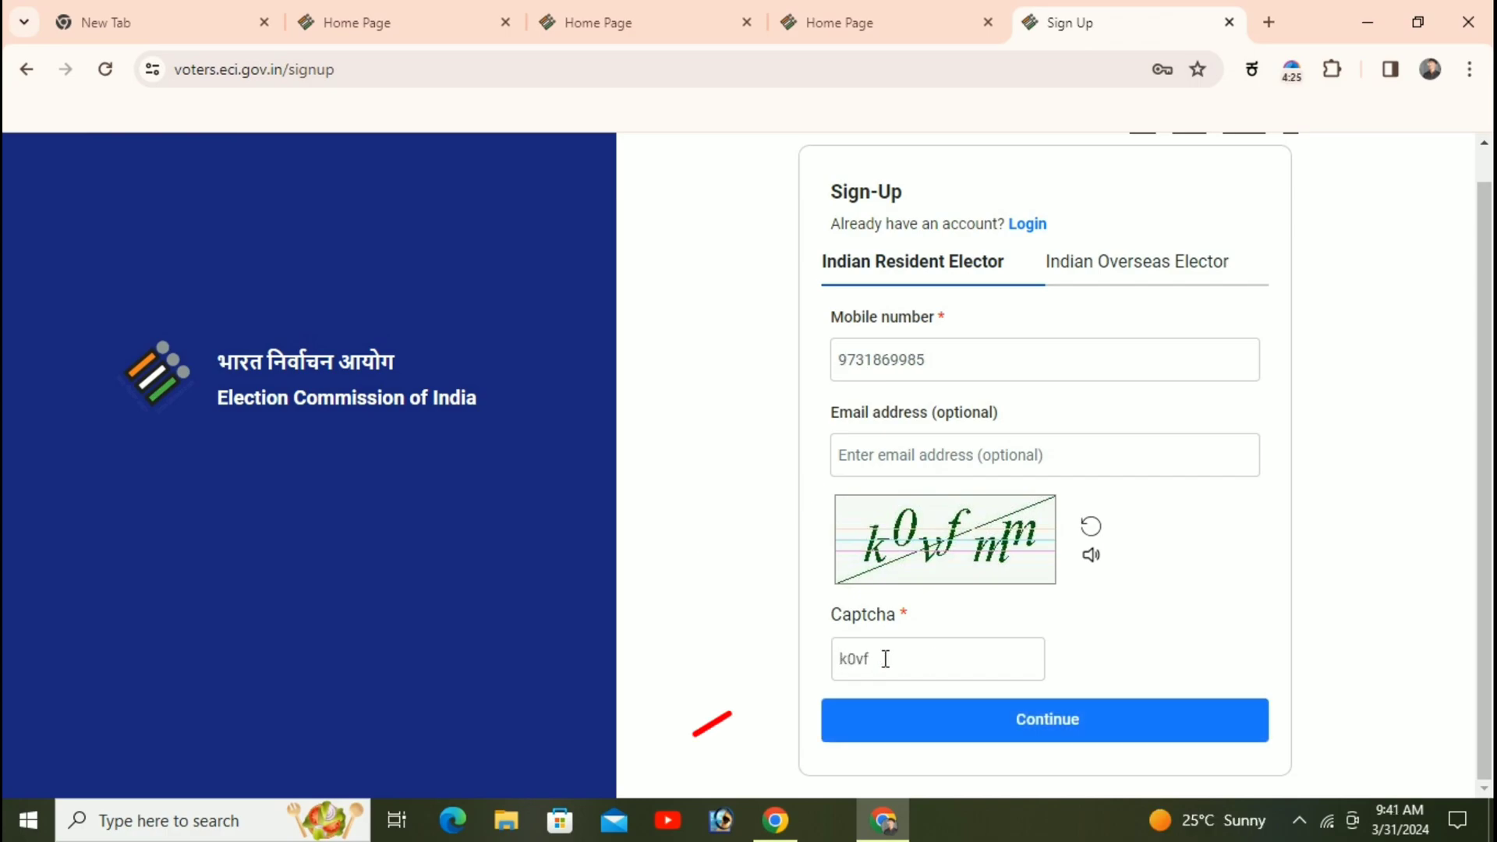
type("mm")
left_click(1044, 733)
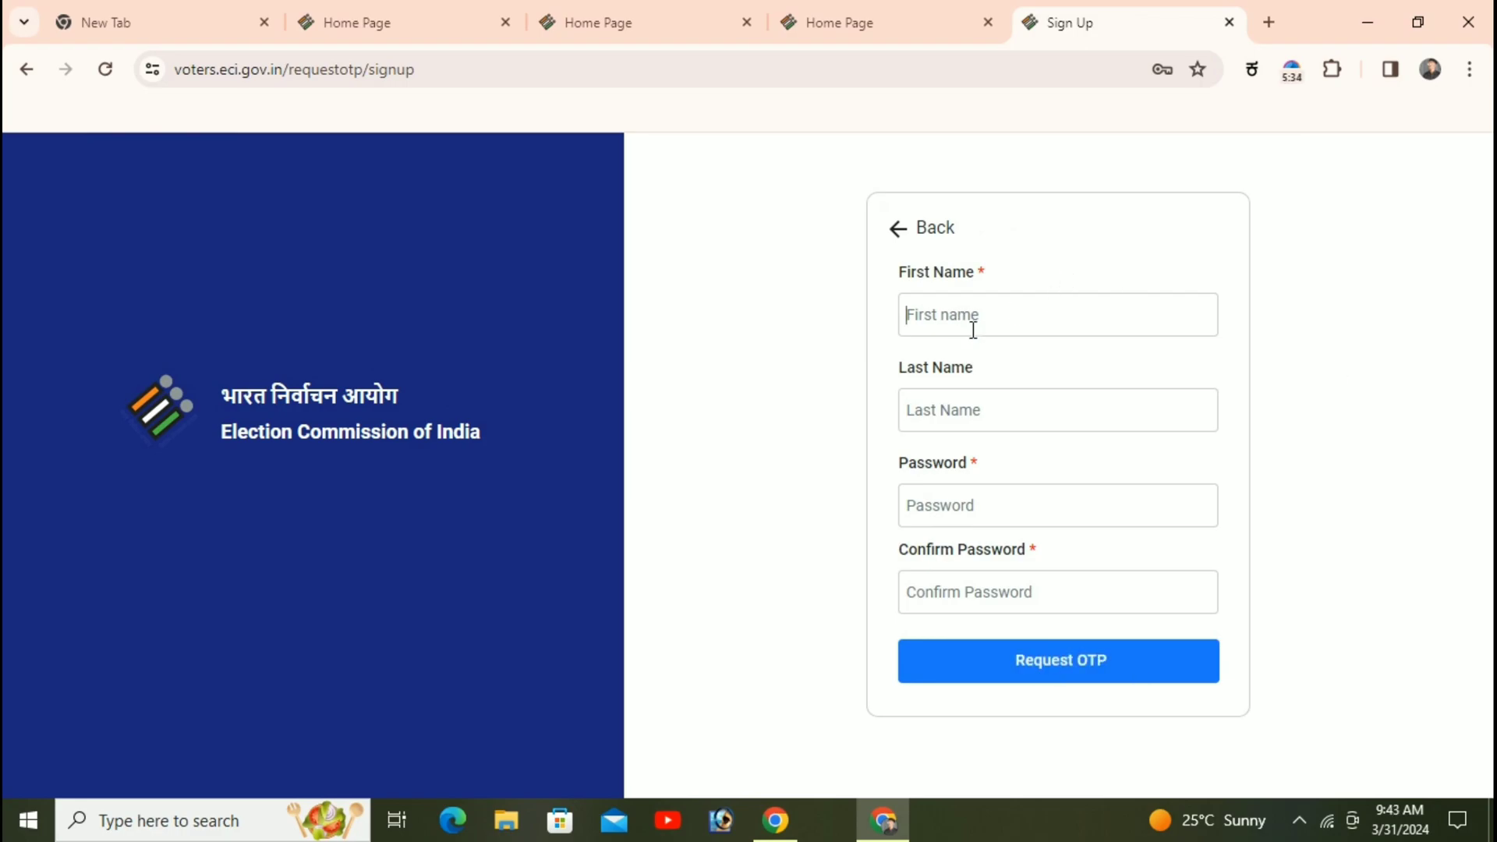
Fill in the first name, then enter the account password and repeat it in the confirmation field
type("ananda")
left_click(927, 504)
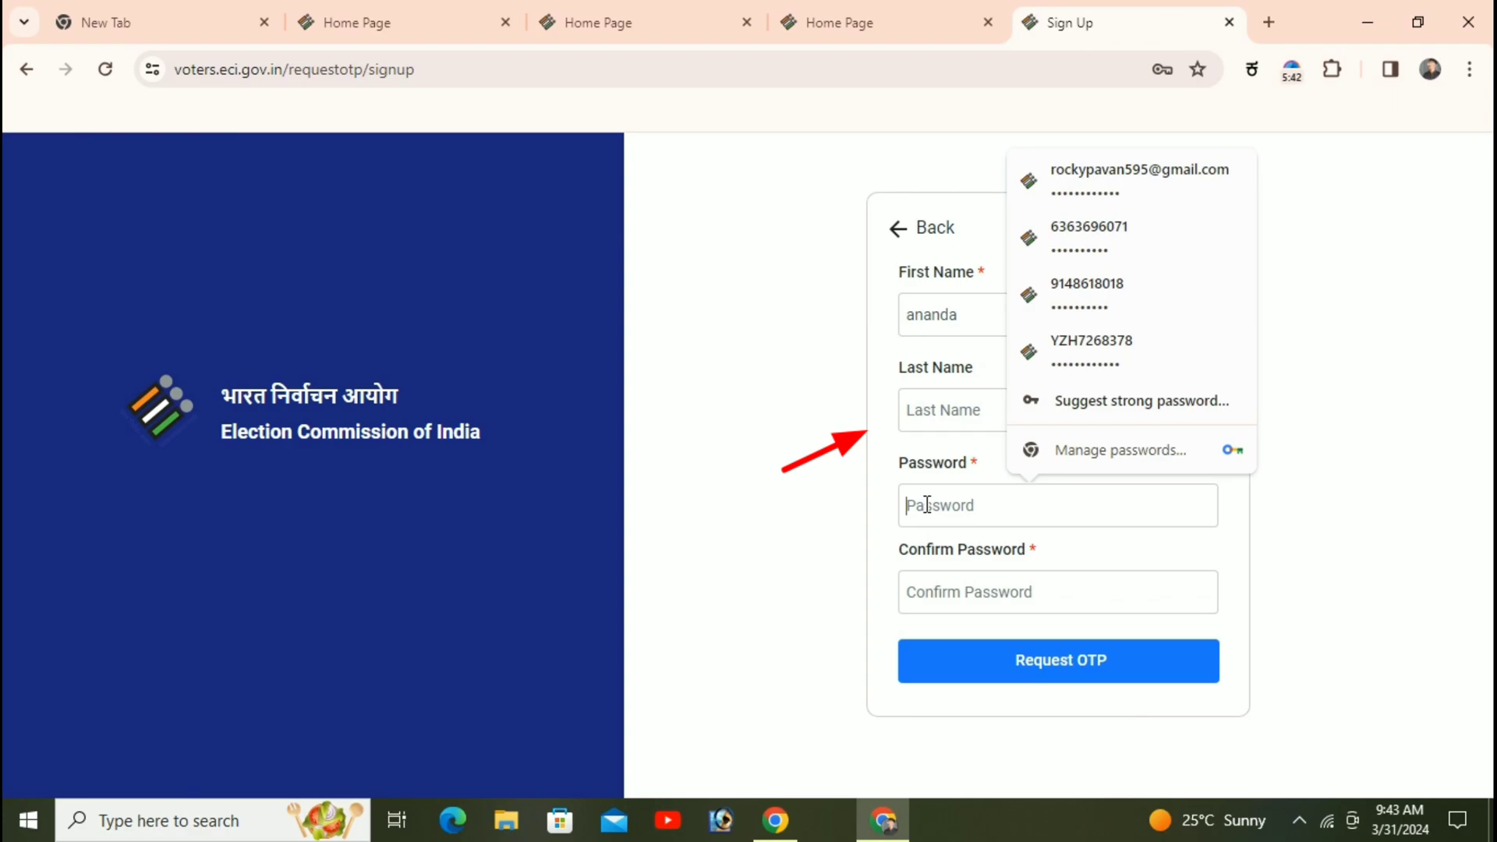
type("a")
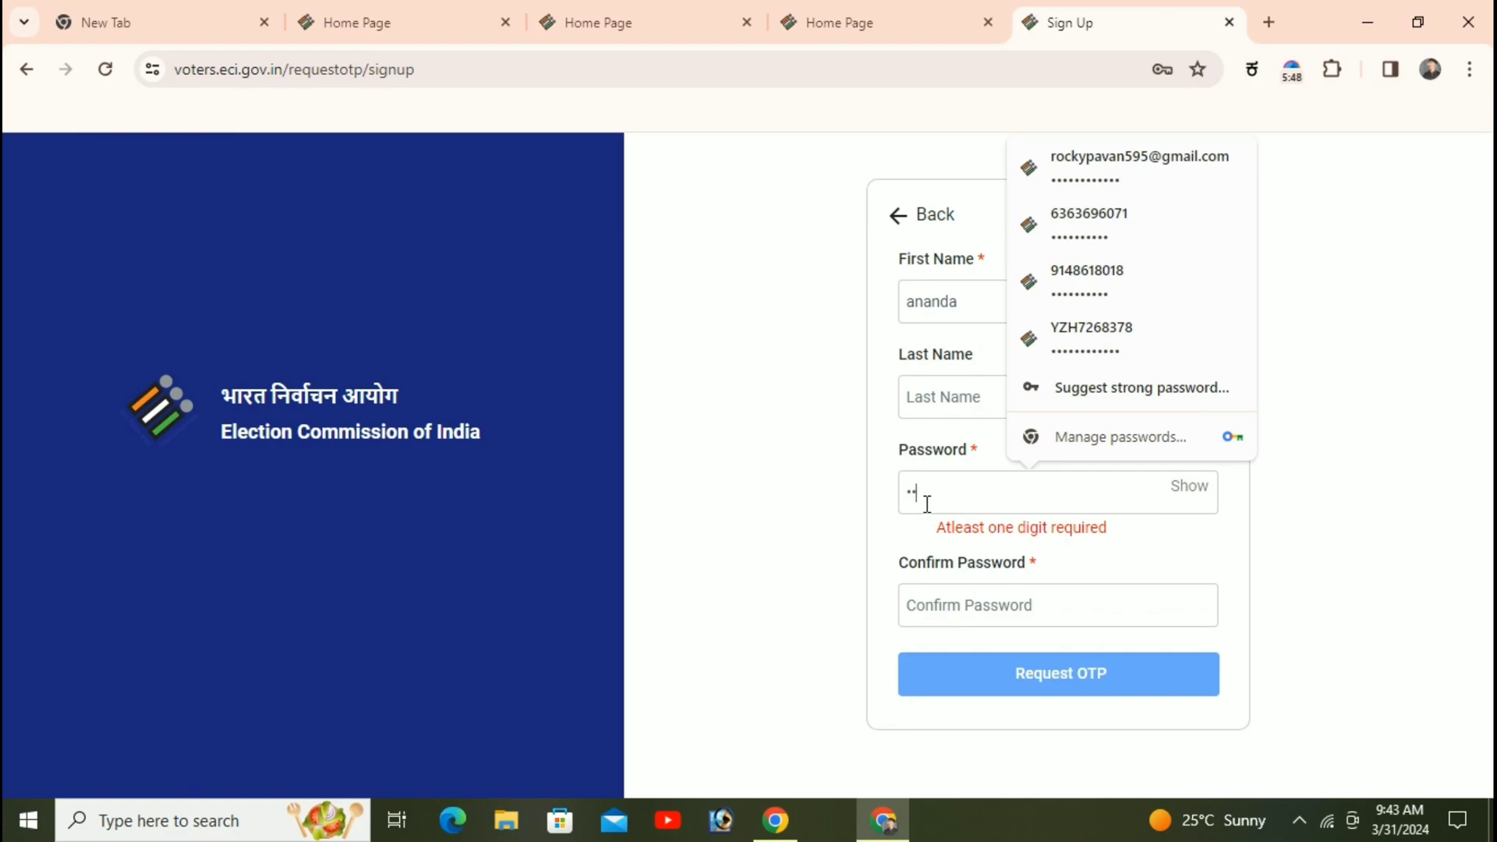
type("••••••")
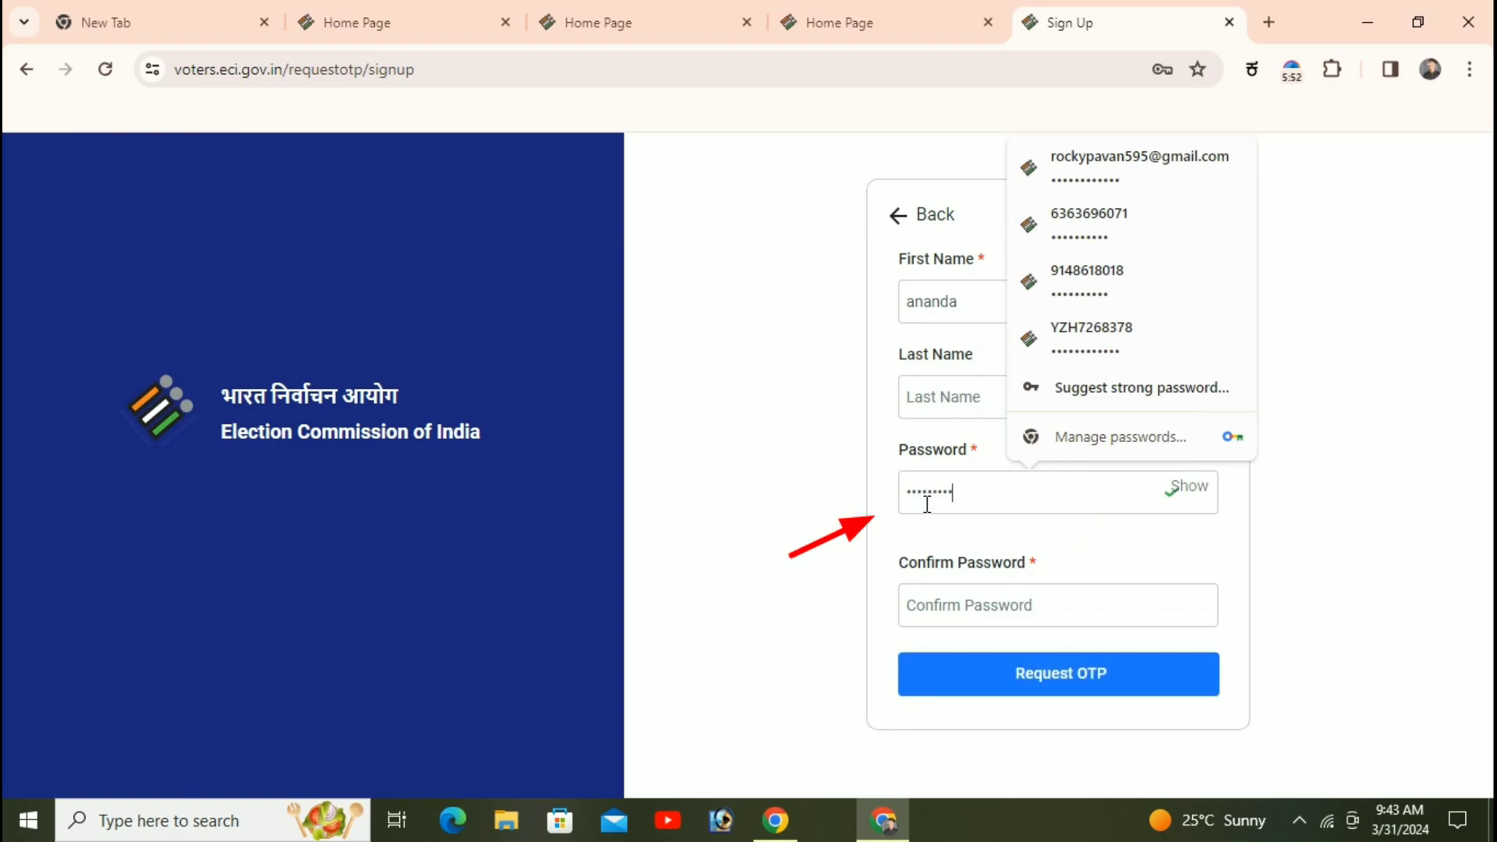
left_click(952, 603)
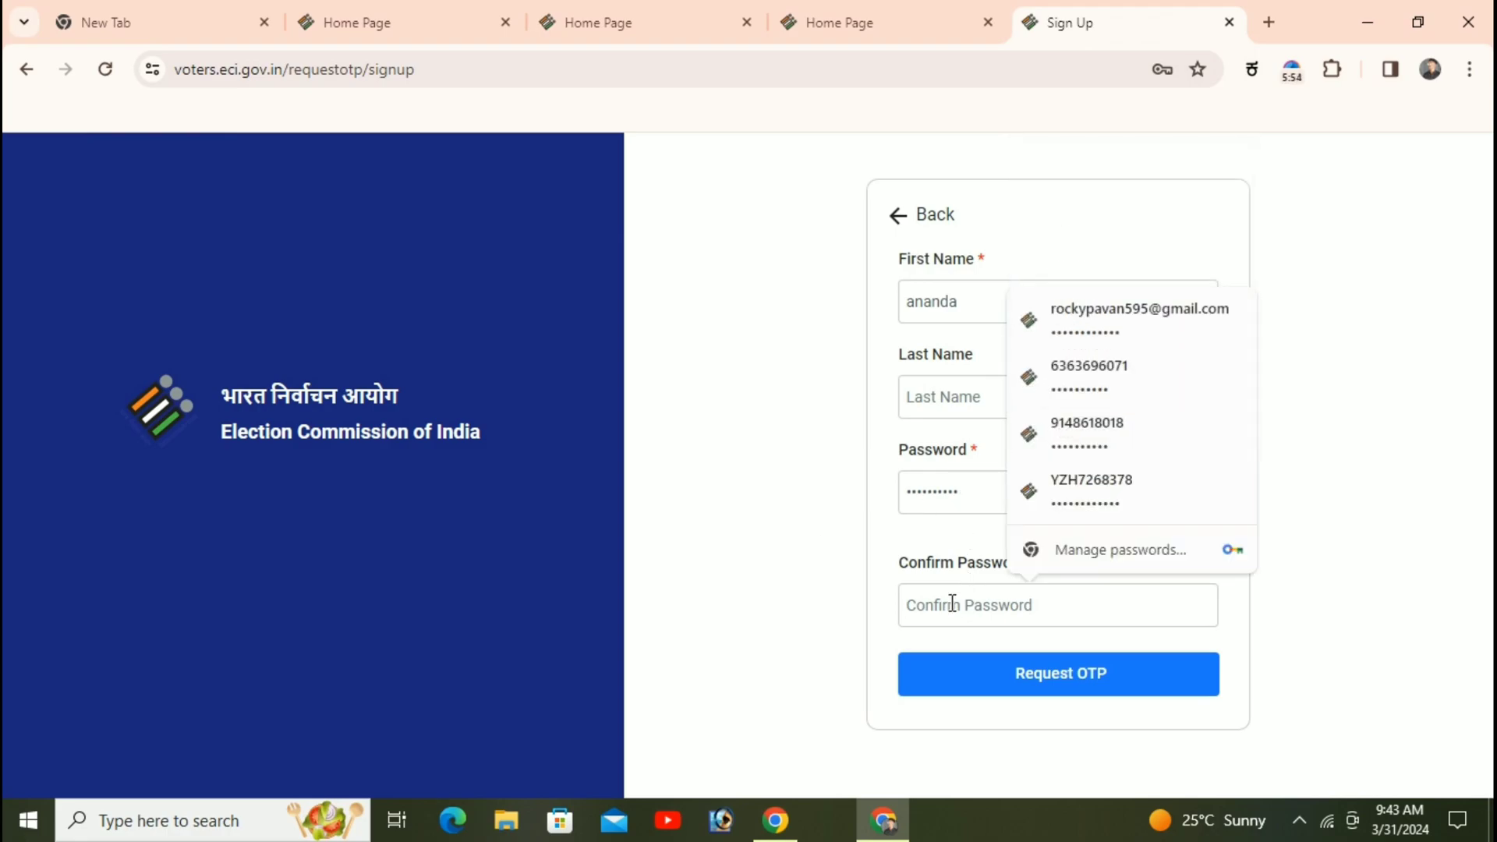
type("•")
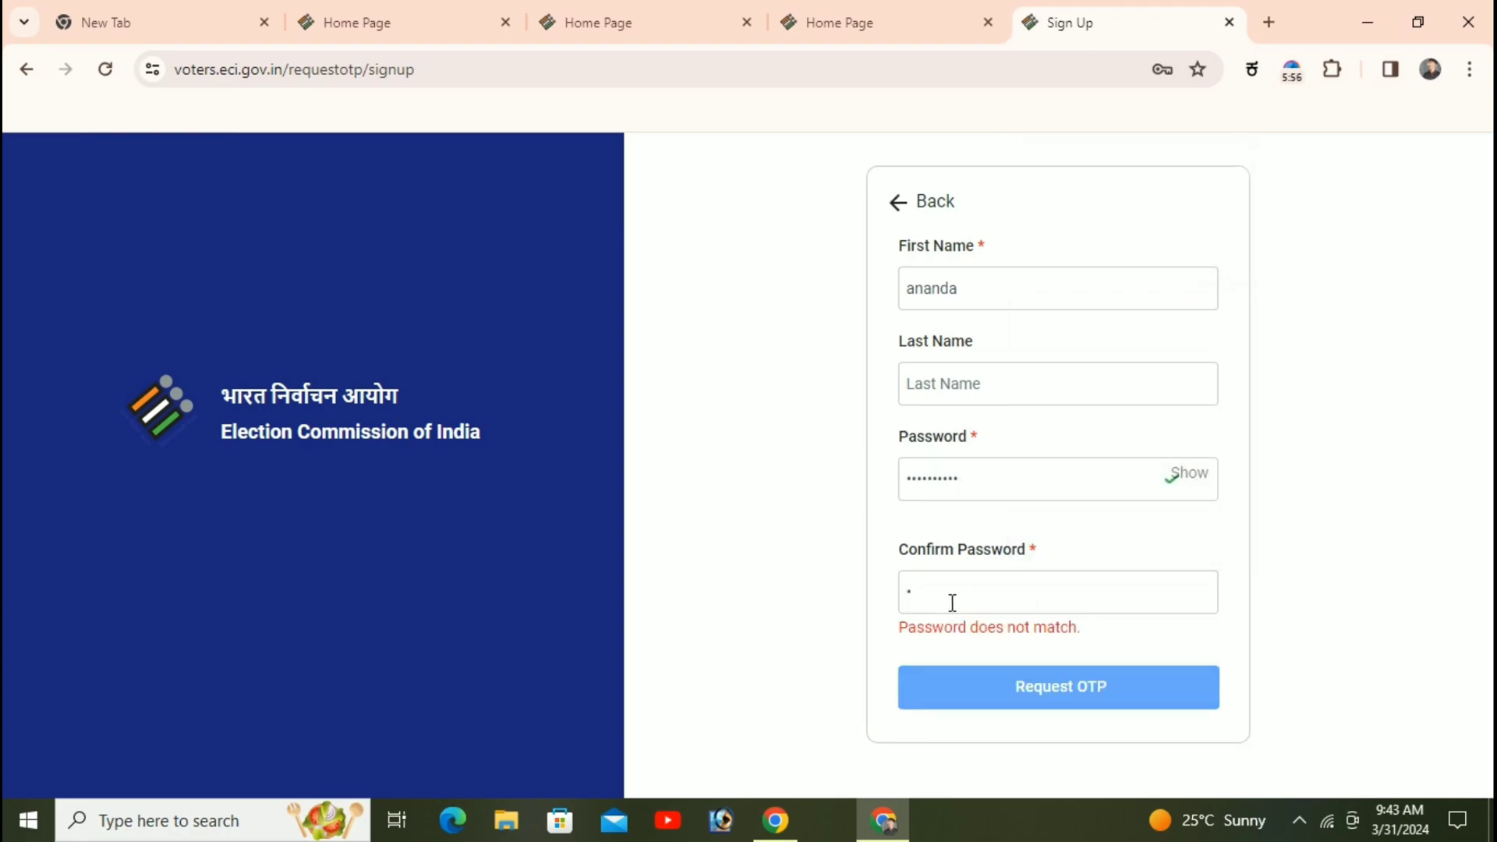
type("•••••••••")
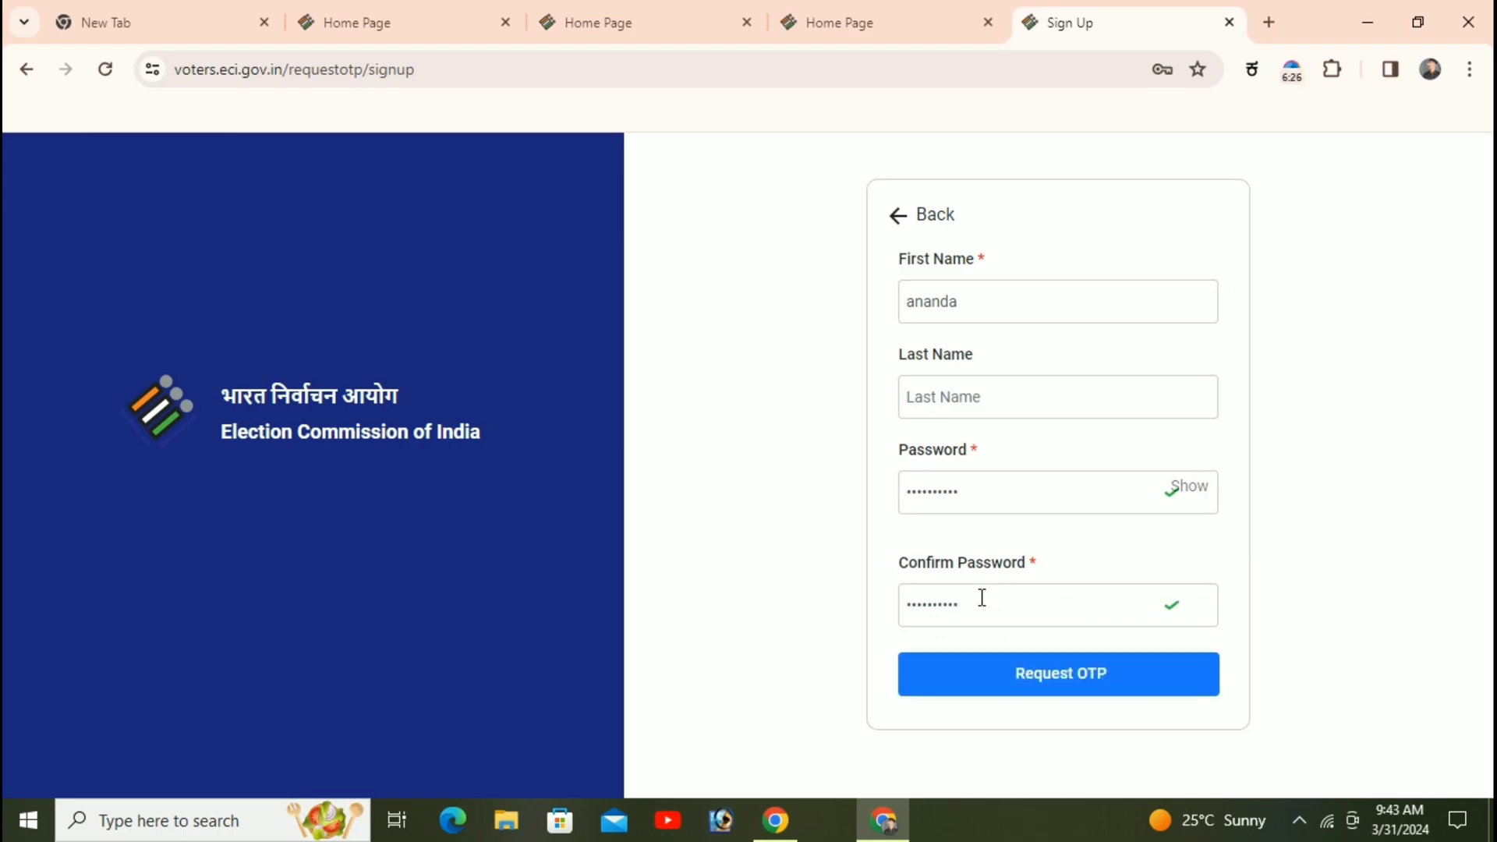
Request the sign-up OTP and decline saving the password in the browser
left_click(1016, 686)
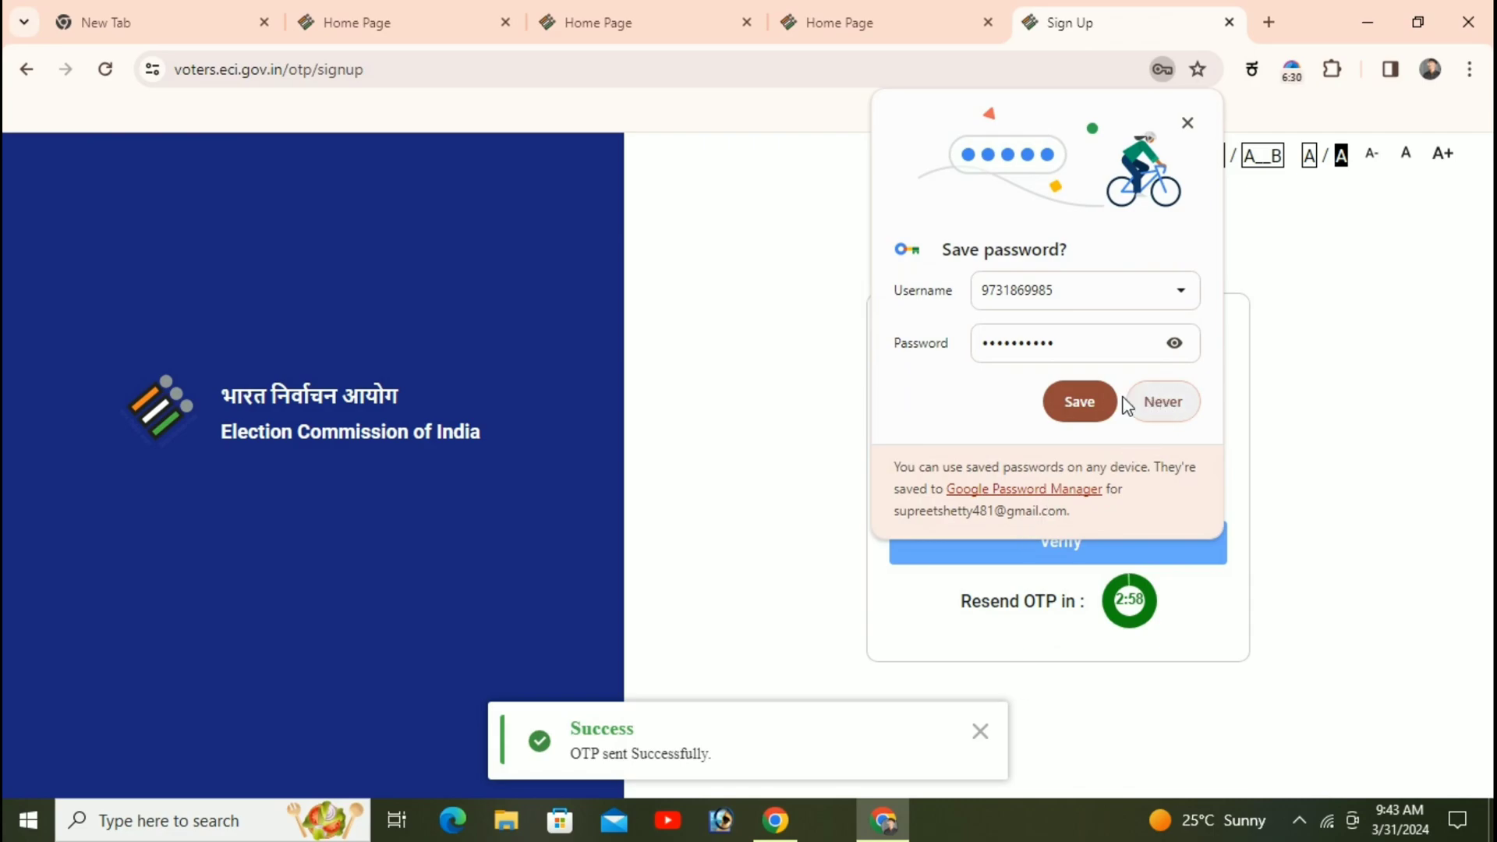
left_click(1155, 409)
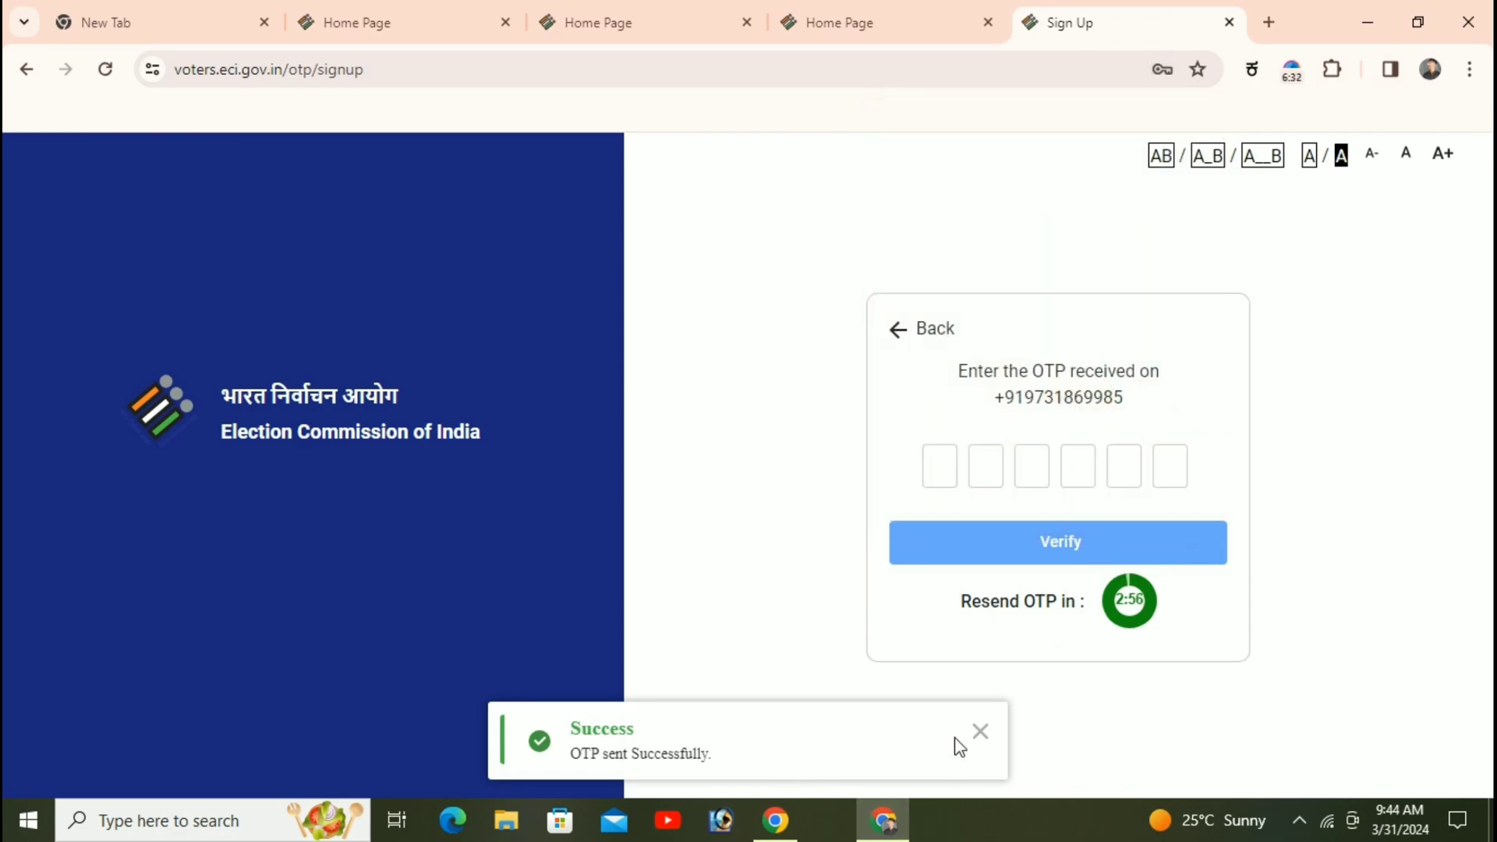
left_click(976, 733)
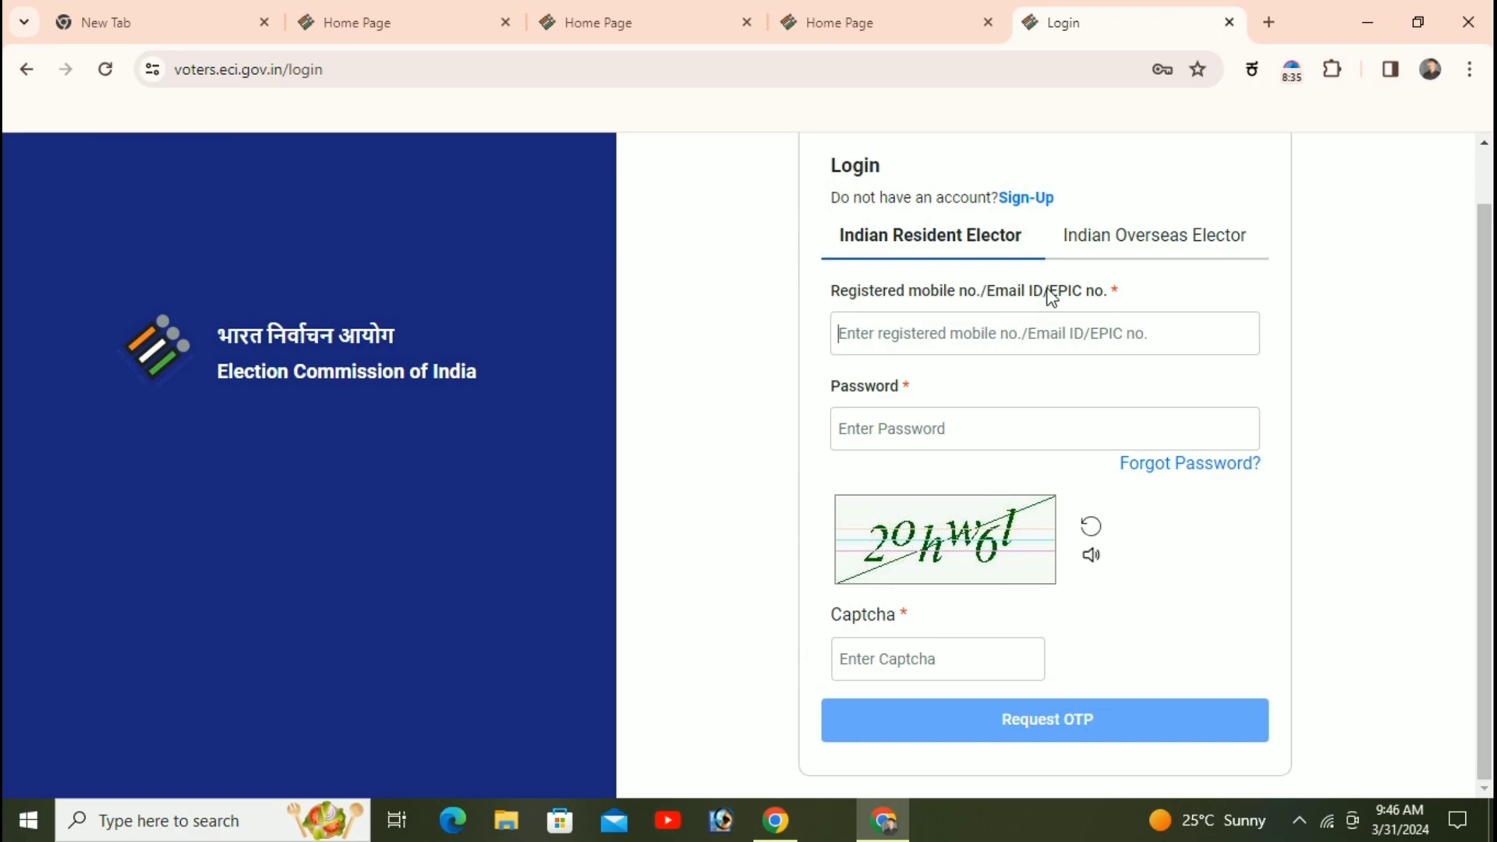
Fill the Indian resident elector login with the saved mobile number and account password, and reveal the password
left_click(1130, 236)
left_click(920, 294)
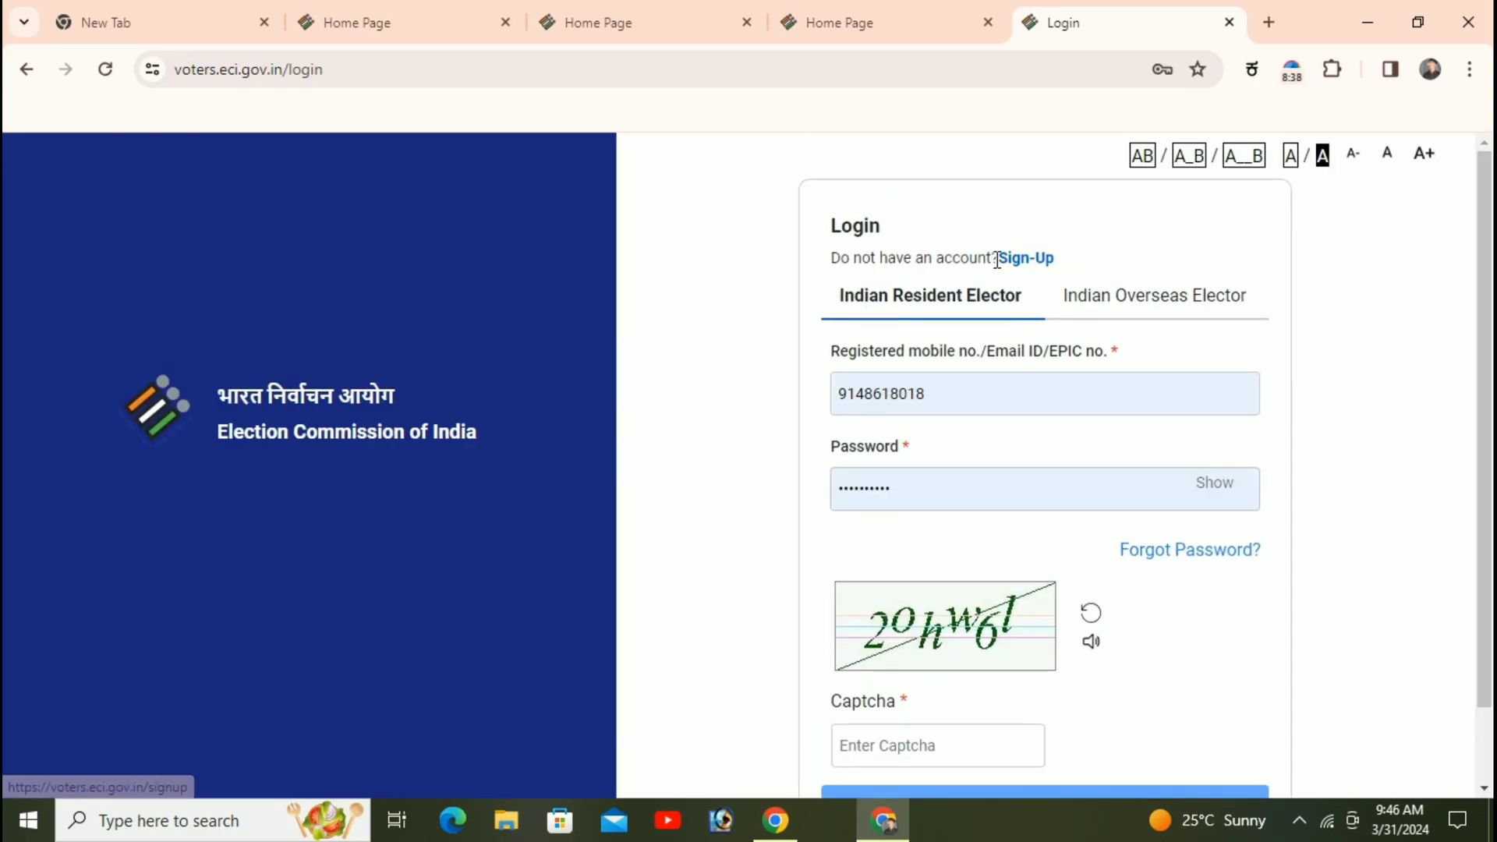
left_click(948, 392)
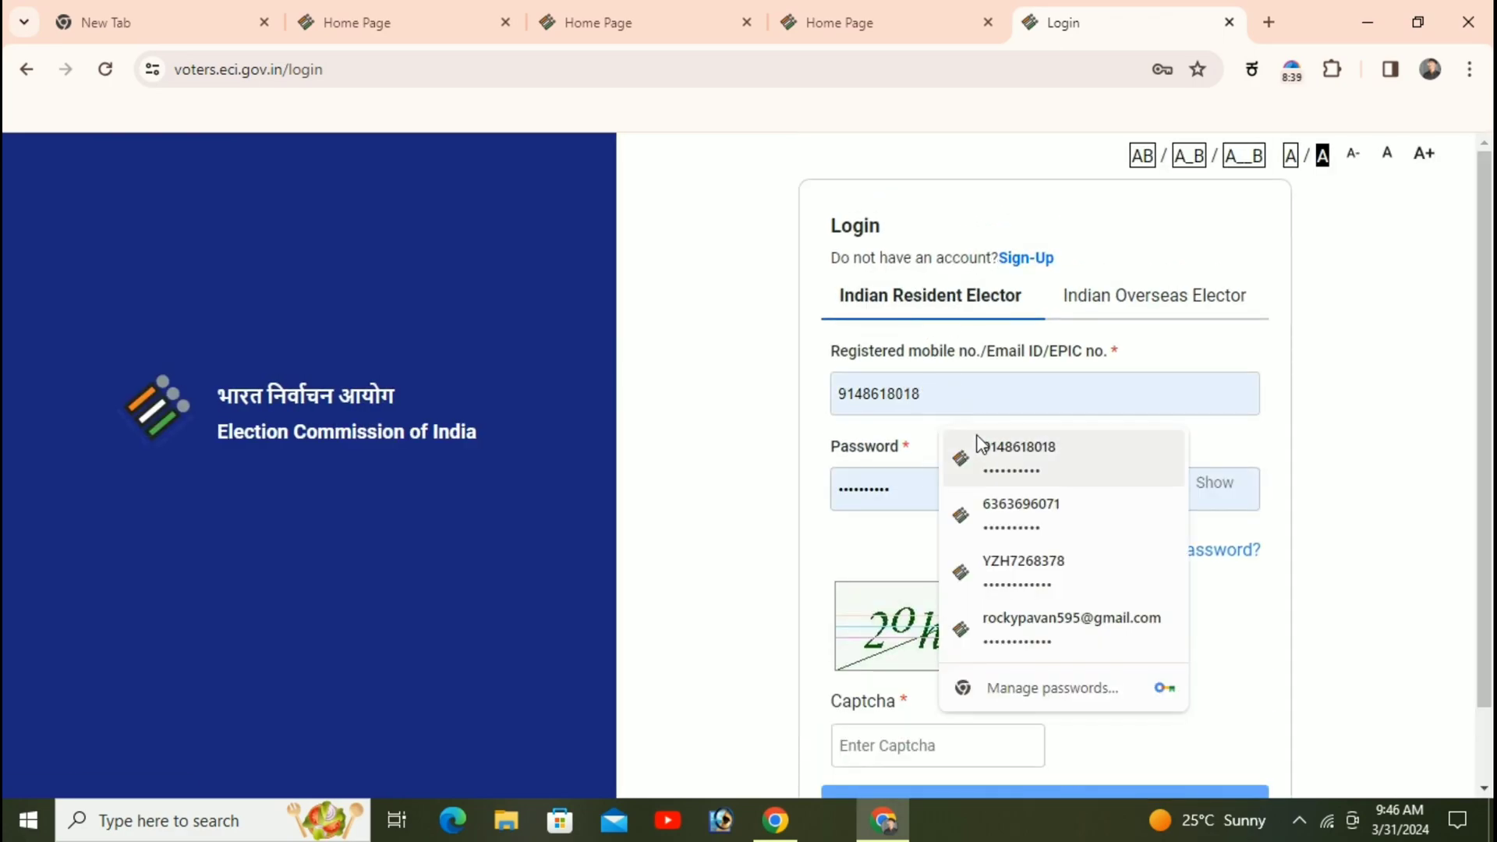
left_click(1010, 507)
left_click(1212, 485)
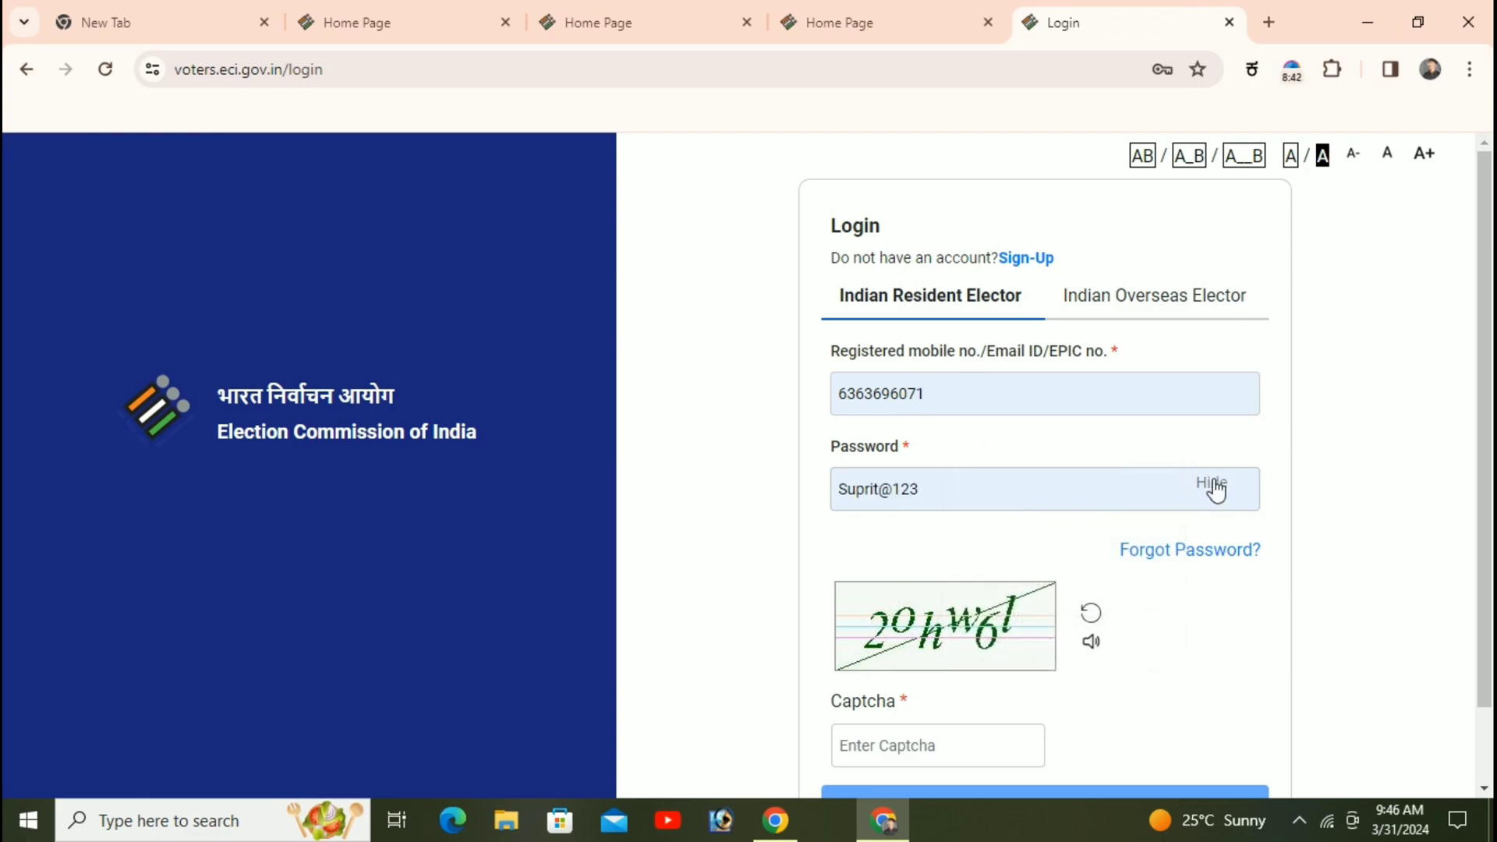
Enter the displayed captcha on the login form and request the login OTP
type("2")
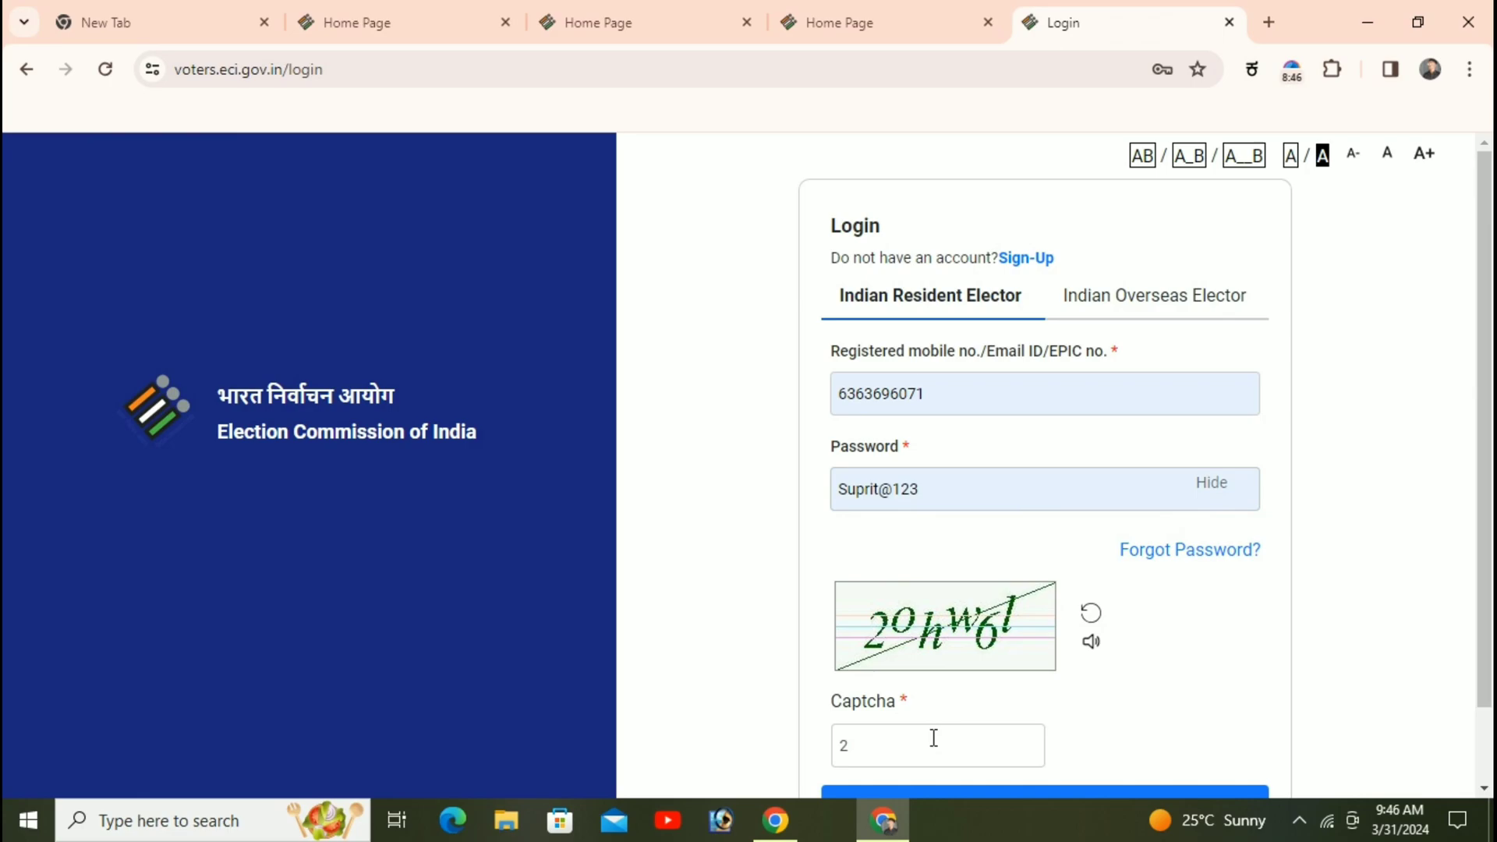
type("ohw6l")
scroll(1045, 738, "down", 2)
left_click(1034, 715)
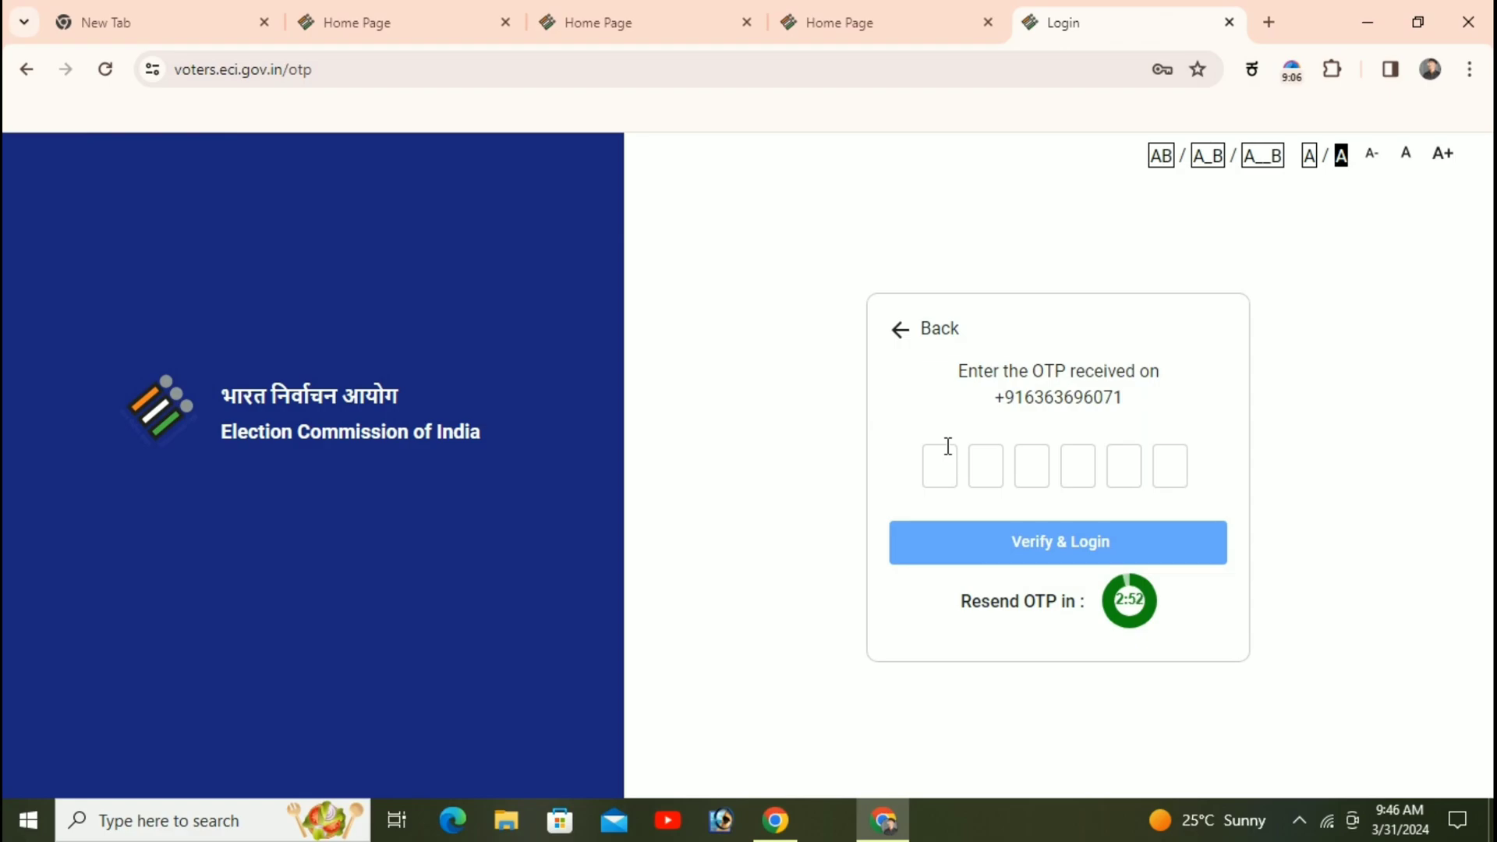
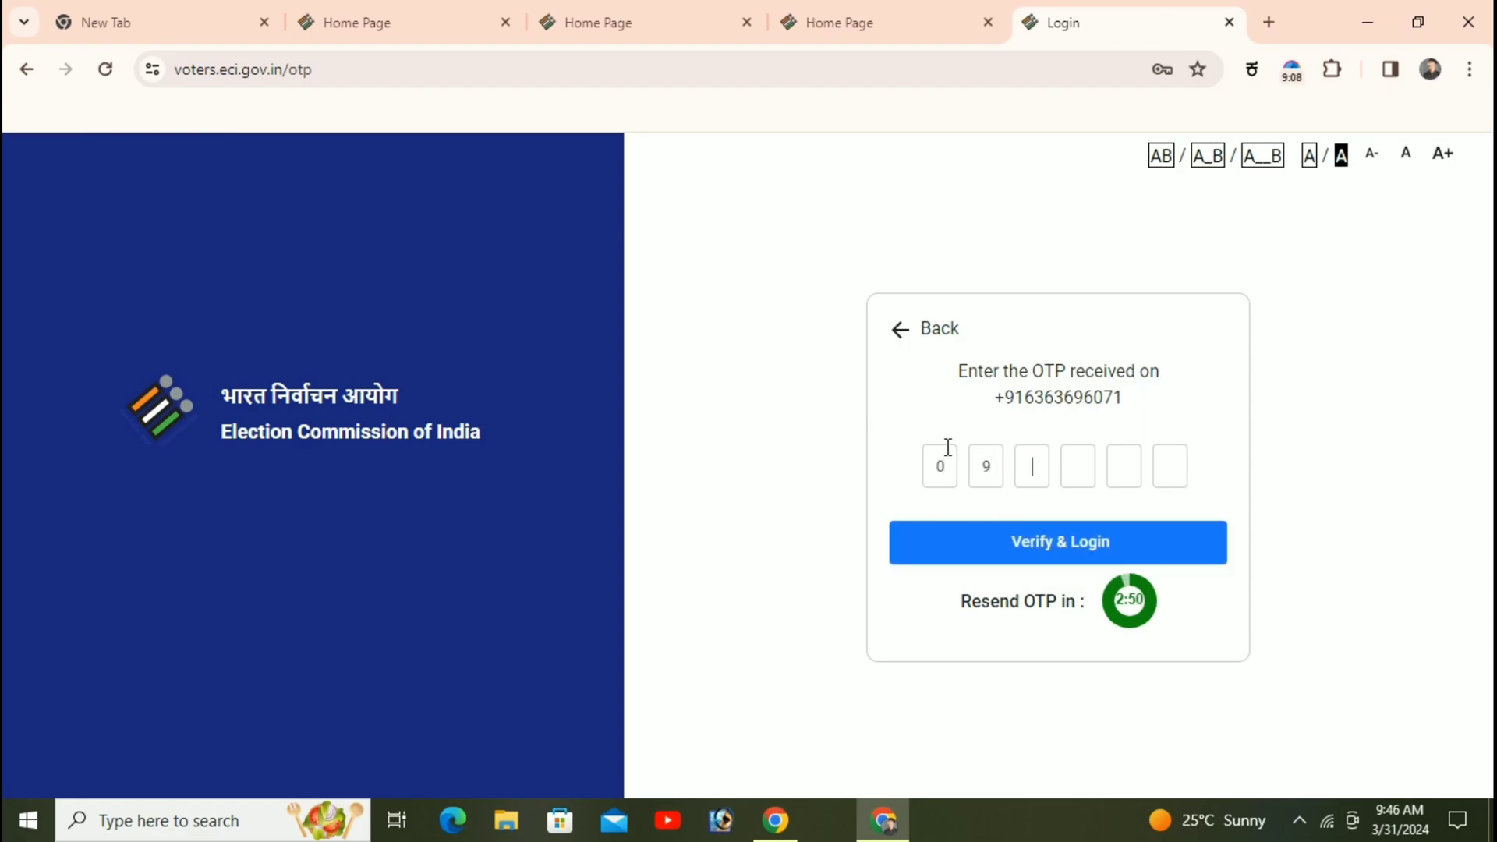
Enter the received OTP verification code and log in to the portal
left_click(1019, 543)
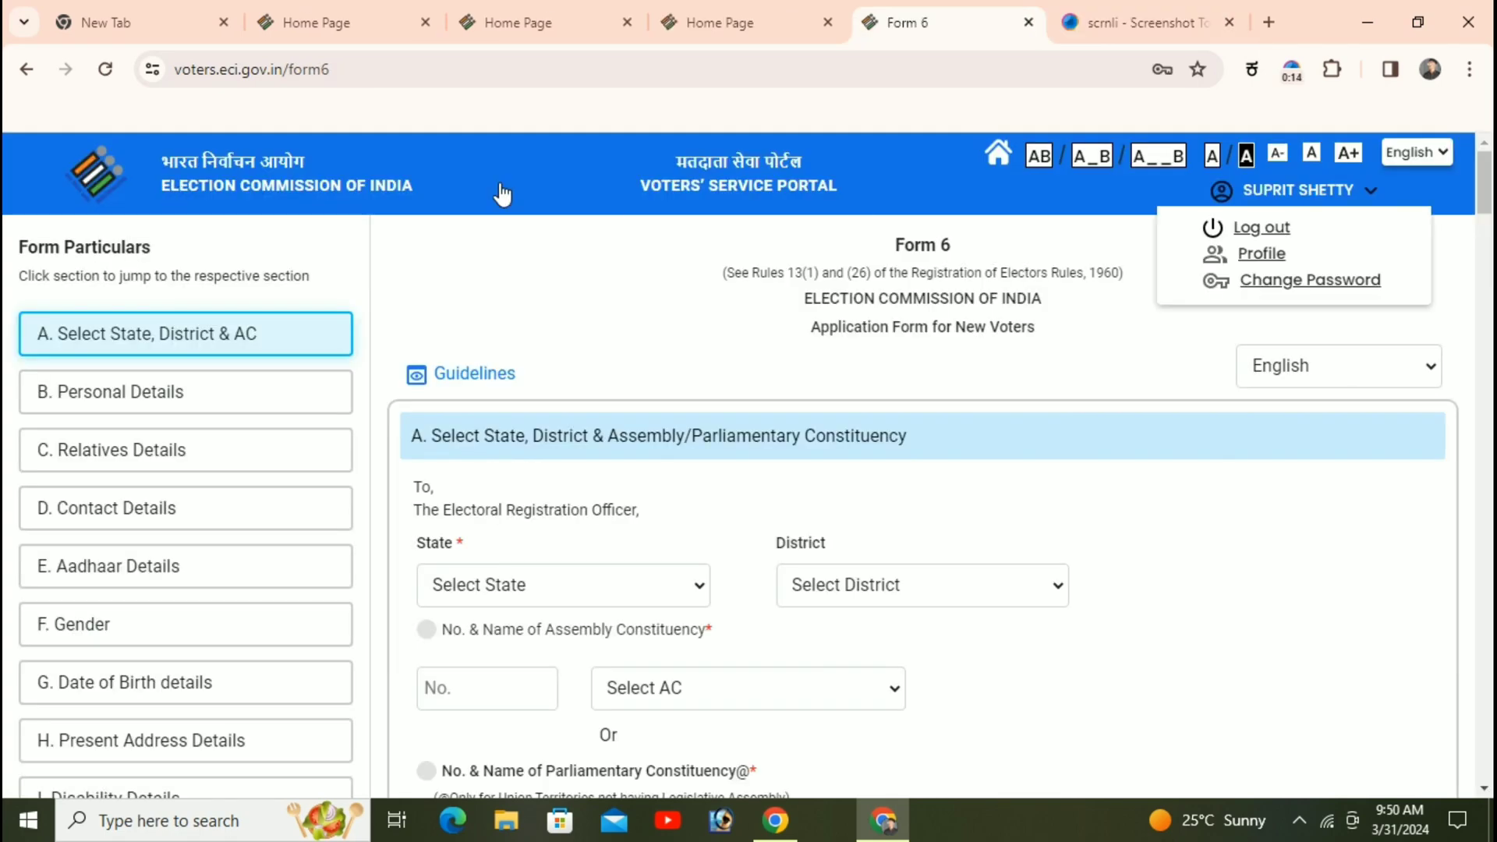
Set the state to Karnataka and the district to YADGIR in the constituency section of Form 6
left_click_drag(1488, 203, 1489, 221)
left_click(544, 400)
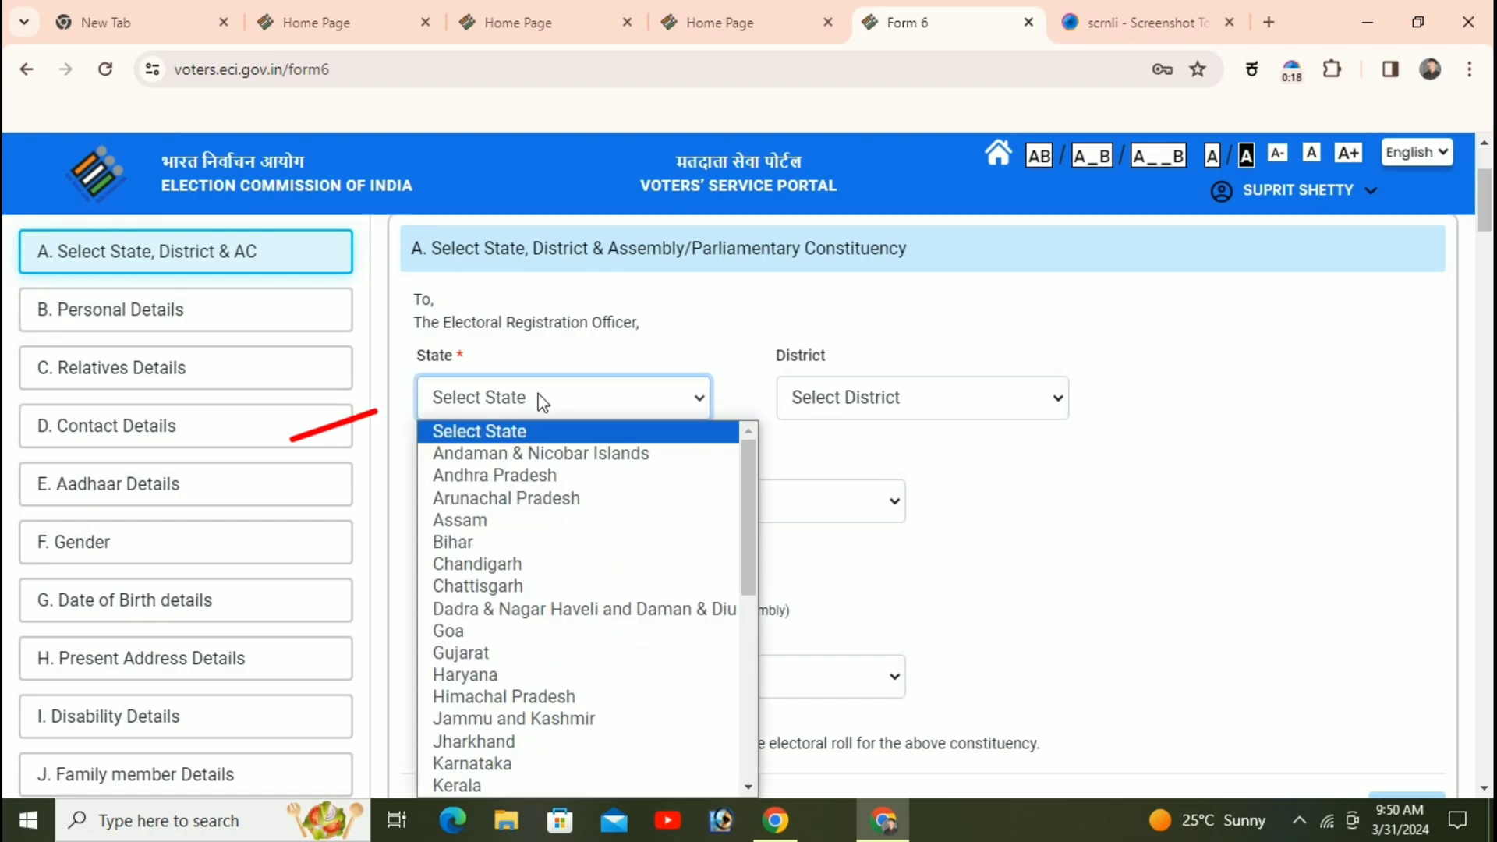
left_click_drag(747, 457, 750, 511)
left_click(511, 658)
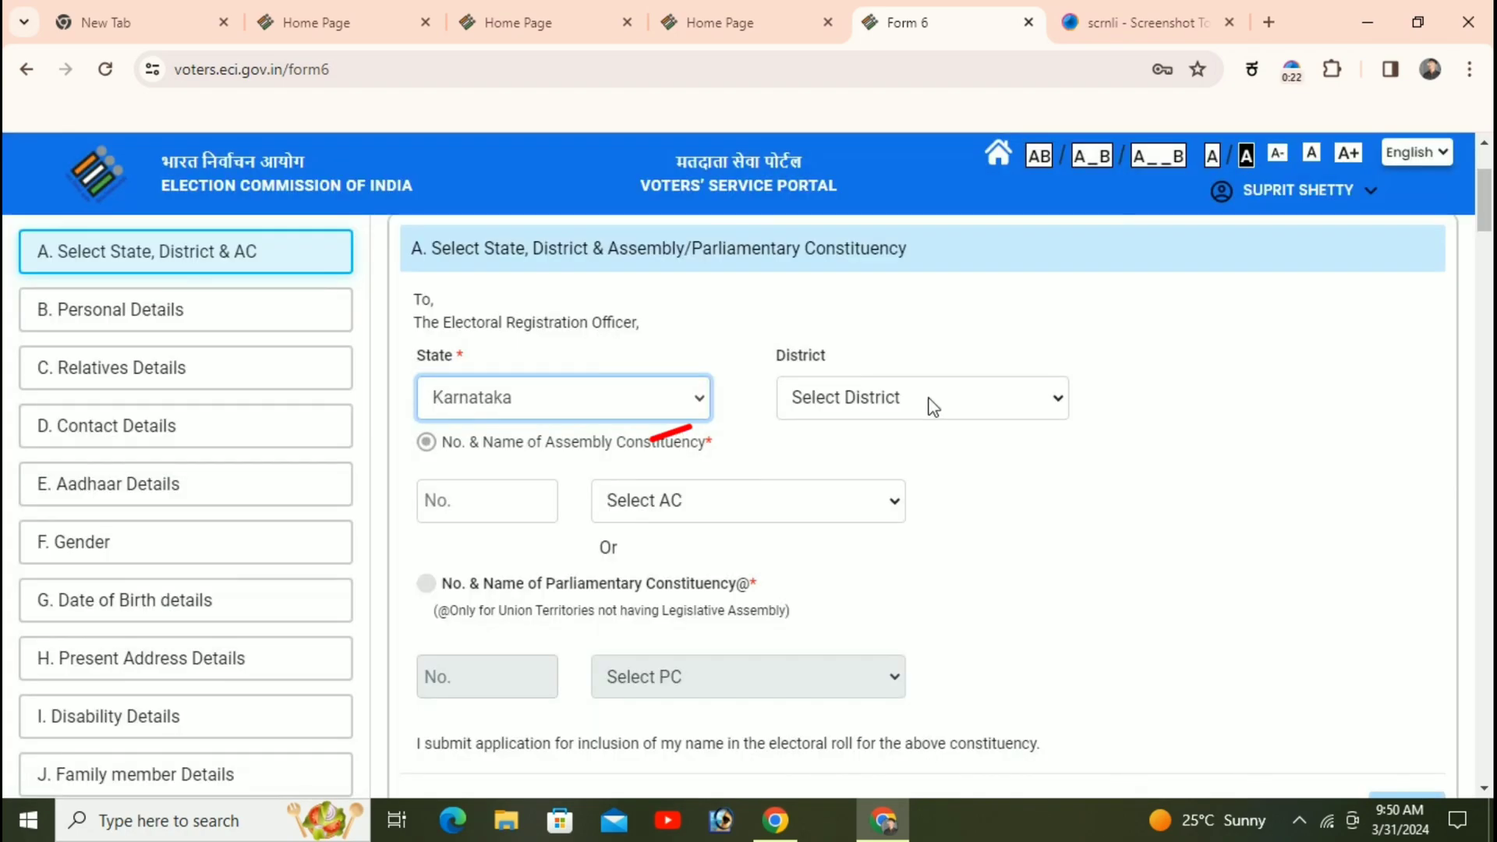
left_click(927, 401)
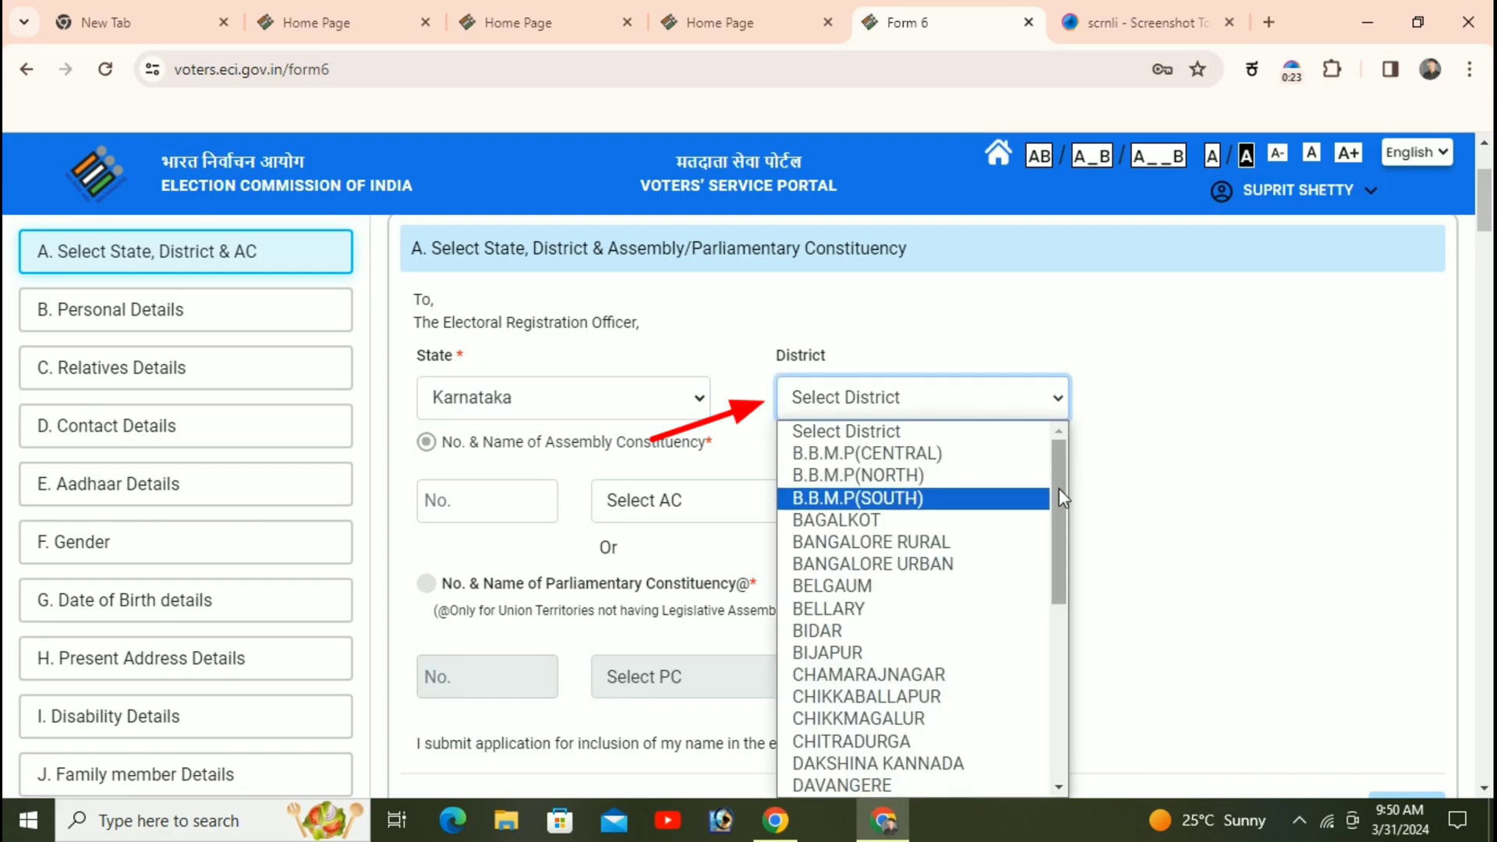
left_click_drag(1058, 488, 1076, 742)
left_click(862, 784)
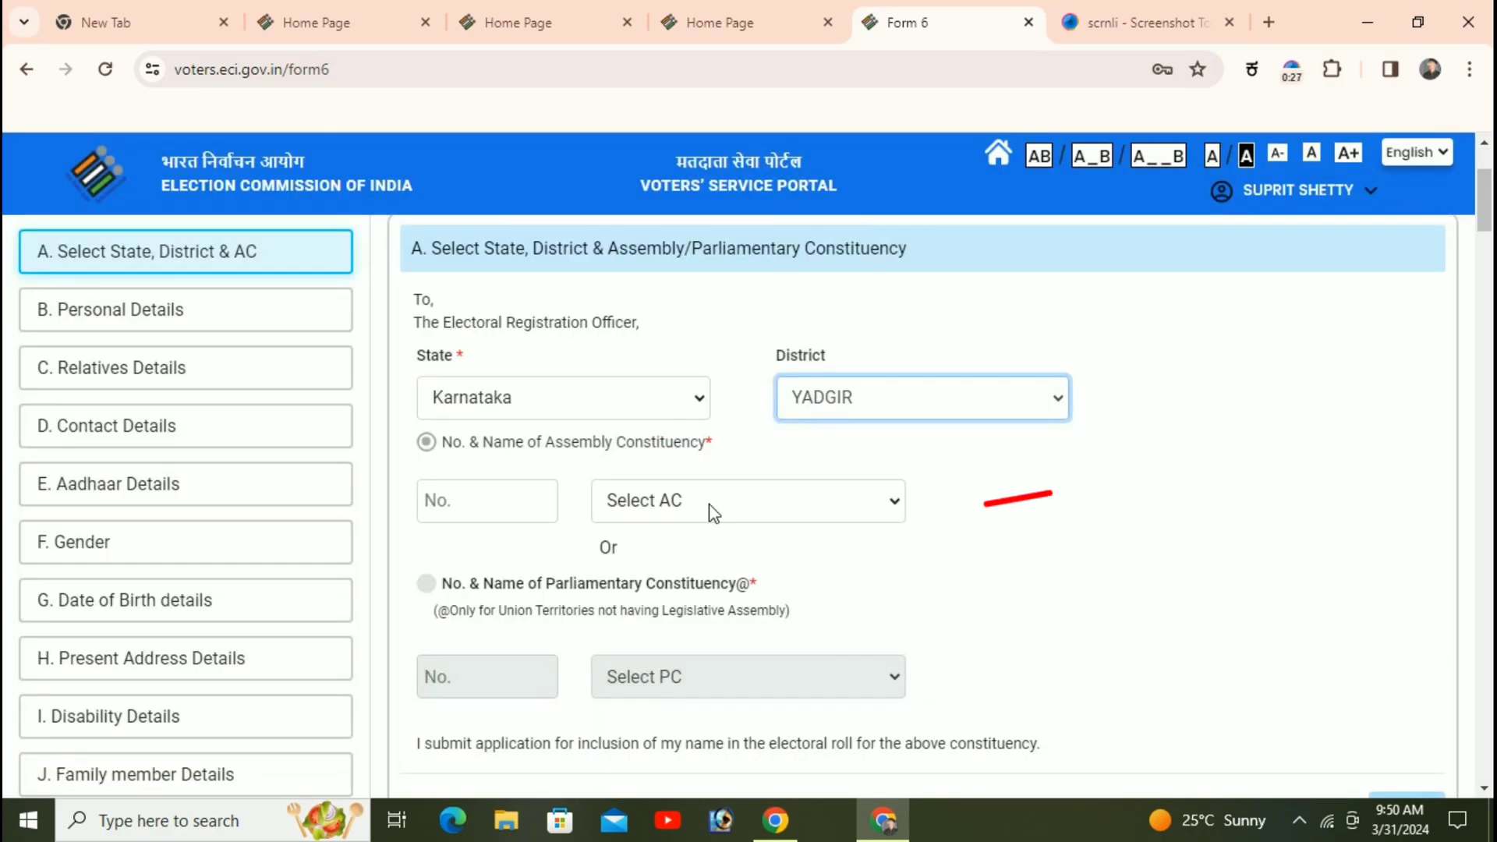
Choose Yadgir as the assembly constituency and continue to the Personal Details section
left_click(775, 511)
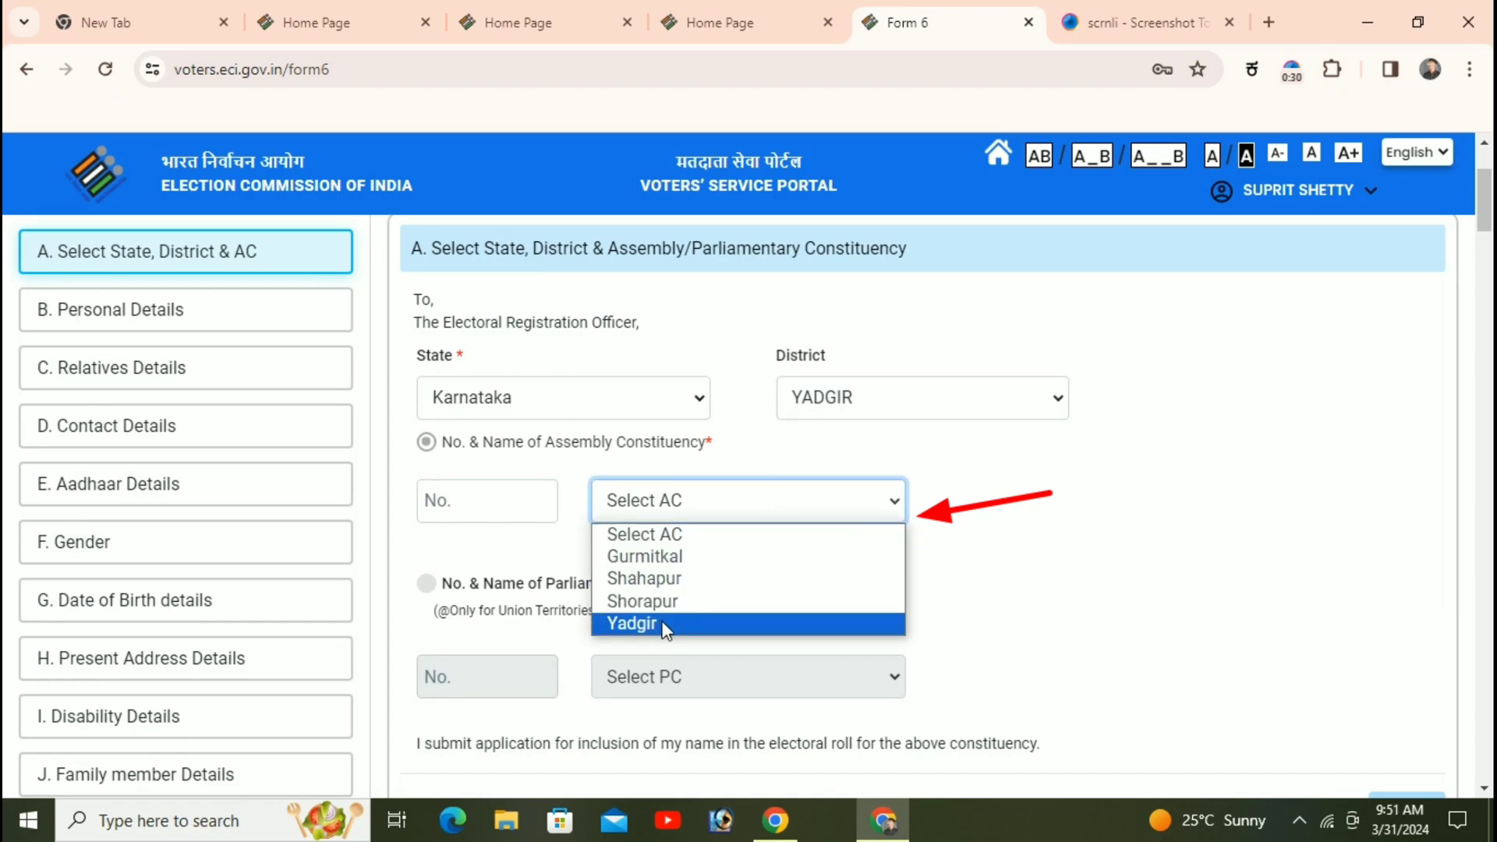
left_click(632, 623)
scroll(1014, 546, "down", 4)
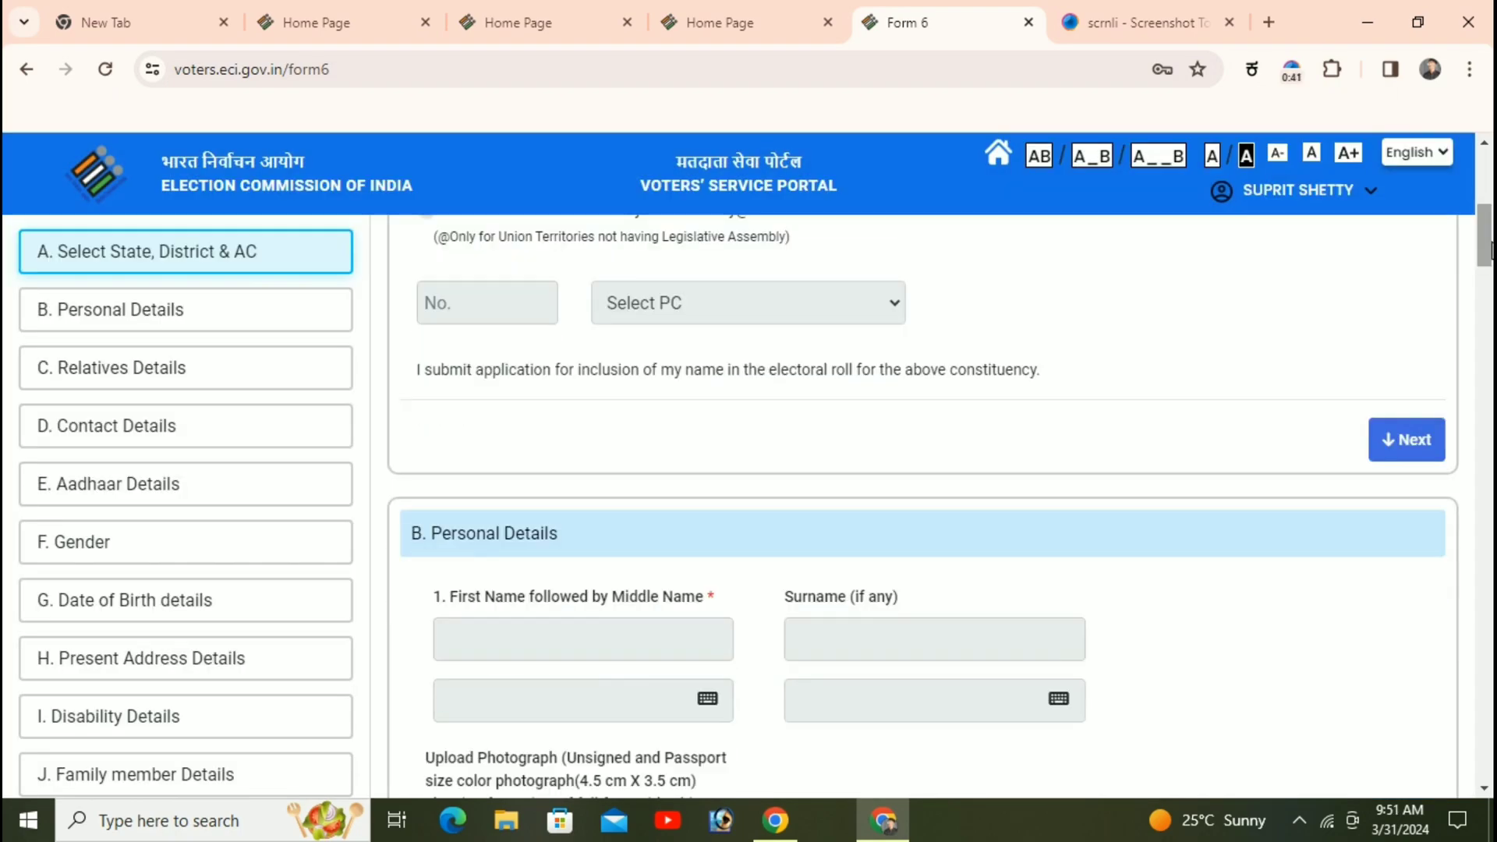
left_click(1395, 441)
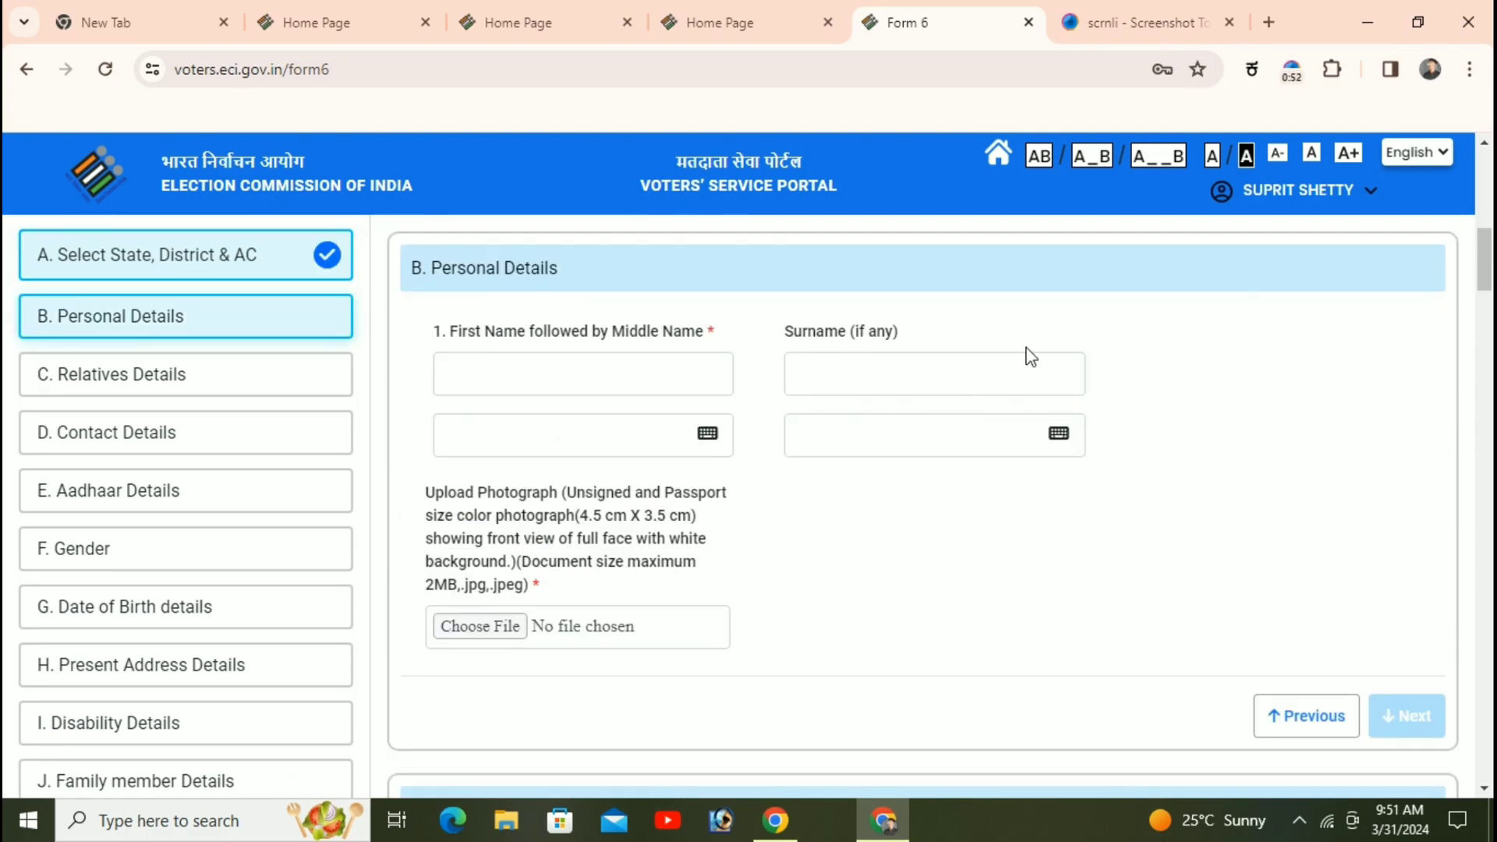
Enter the applicant's first name in English and let its Kannada version fill in, leaving the surname blank
left_click(481, 372)
type("PAVAN")
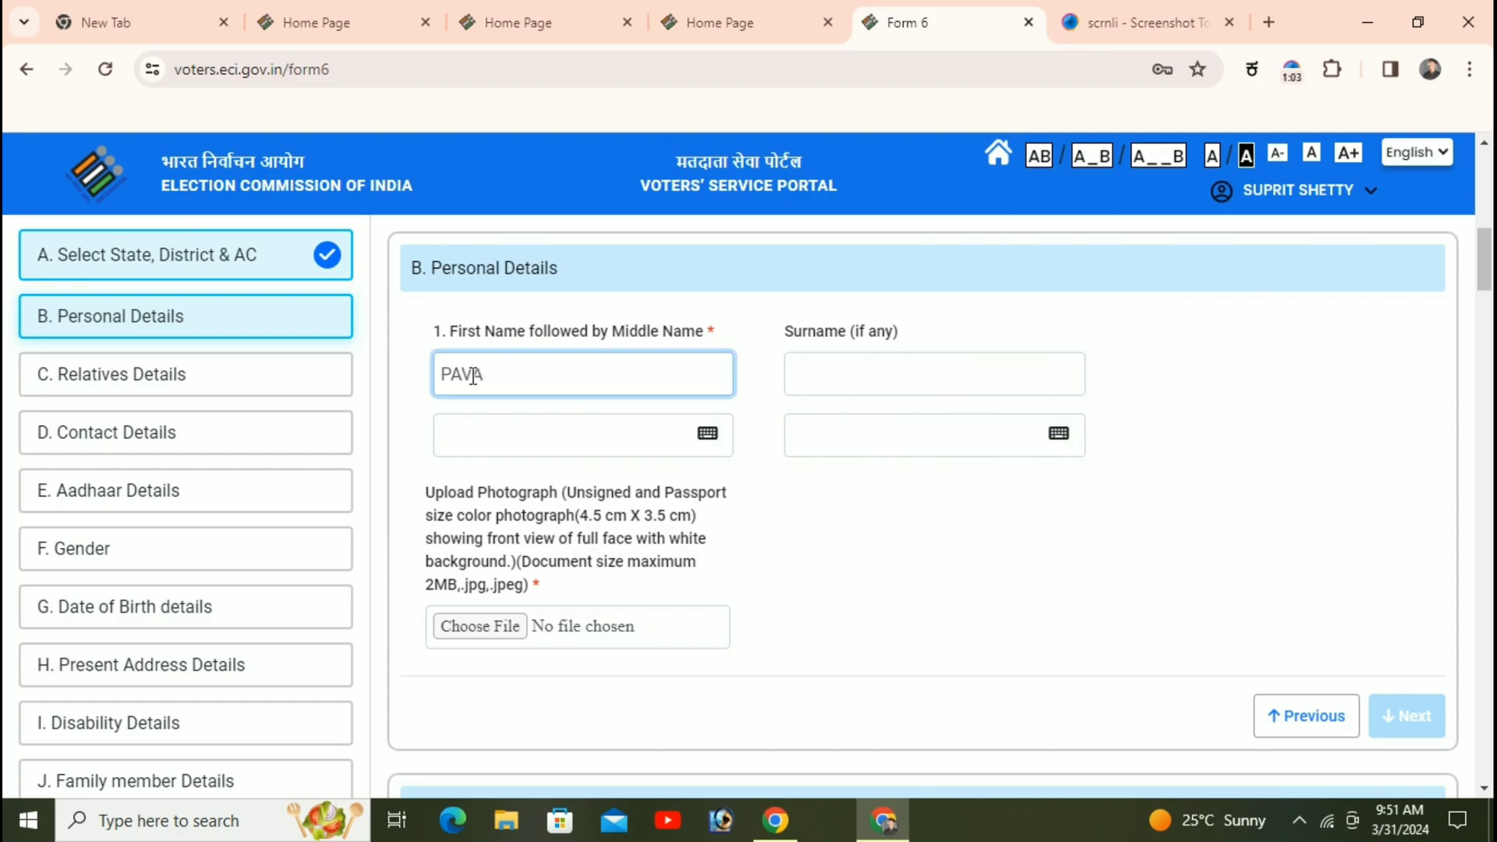
left_click(902, 367)
left_click(495, 431)
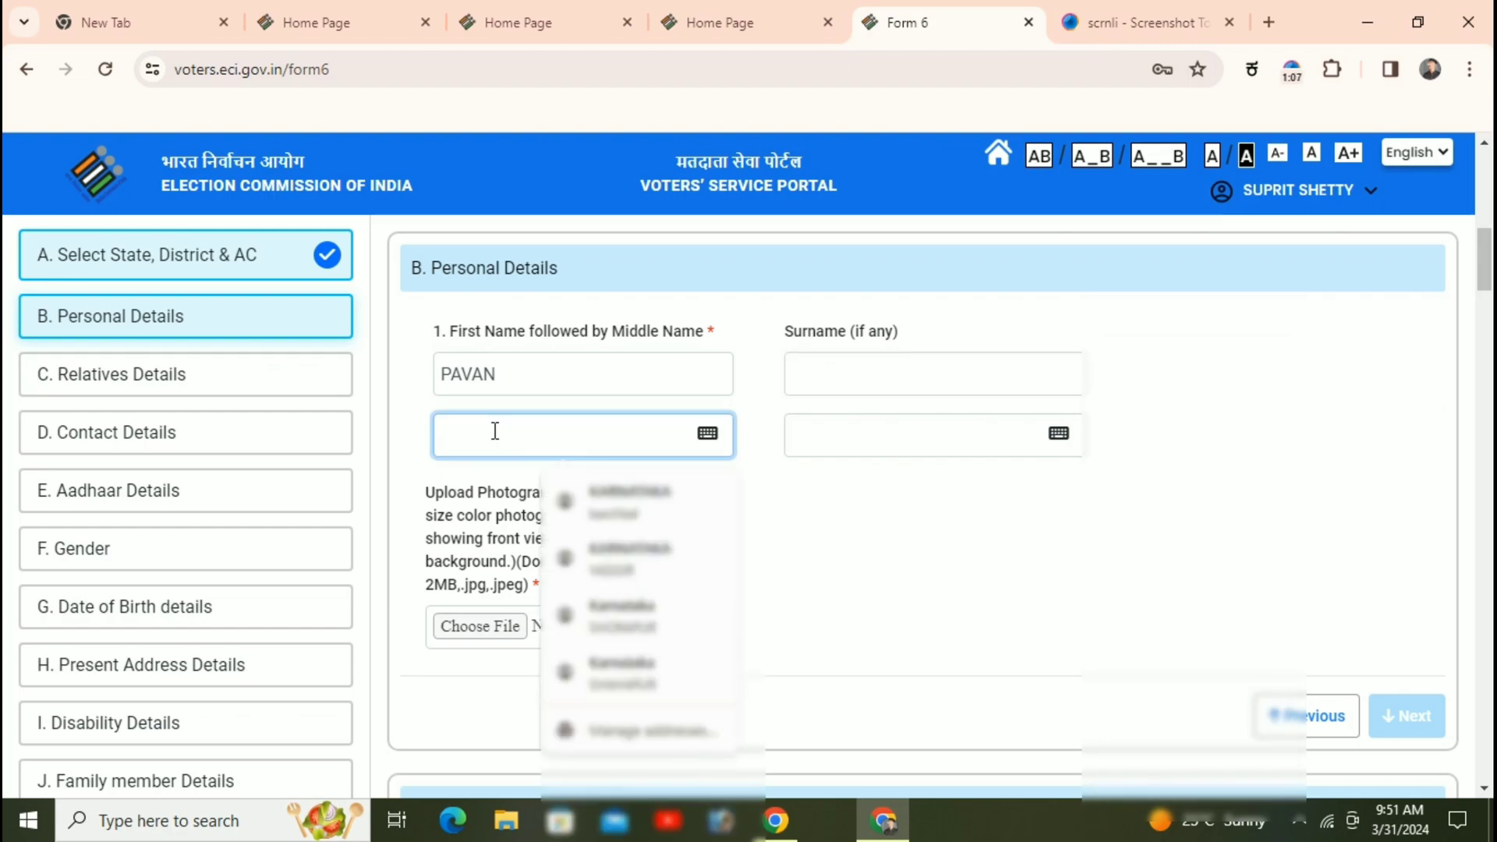
key("Tab")
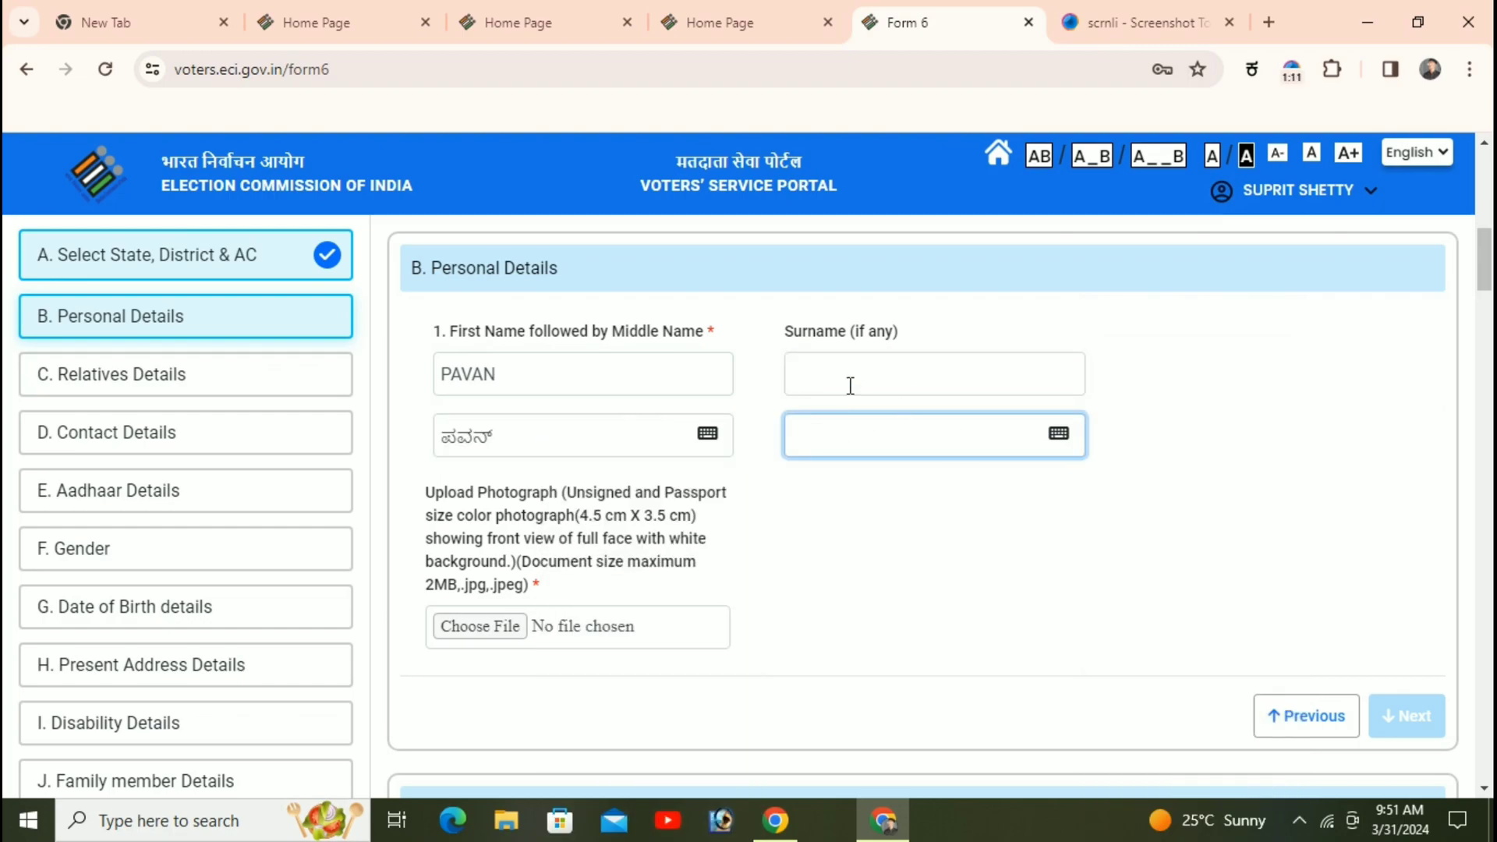
Upload the applicant's WhatsApp Image JPG as the passport photograph and continue to the Relatives Details section
left_click_drag(1487, 264, 1491, 284)
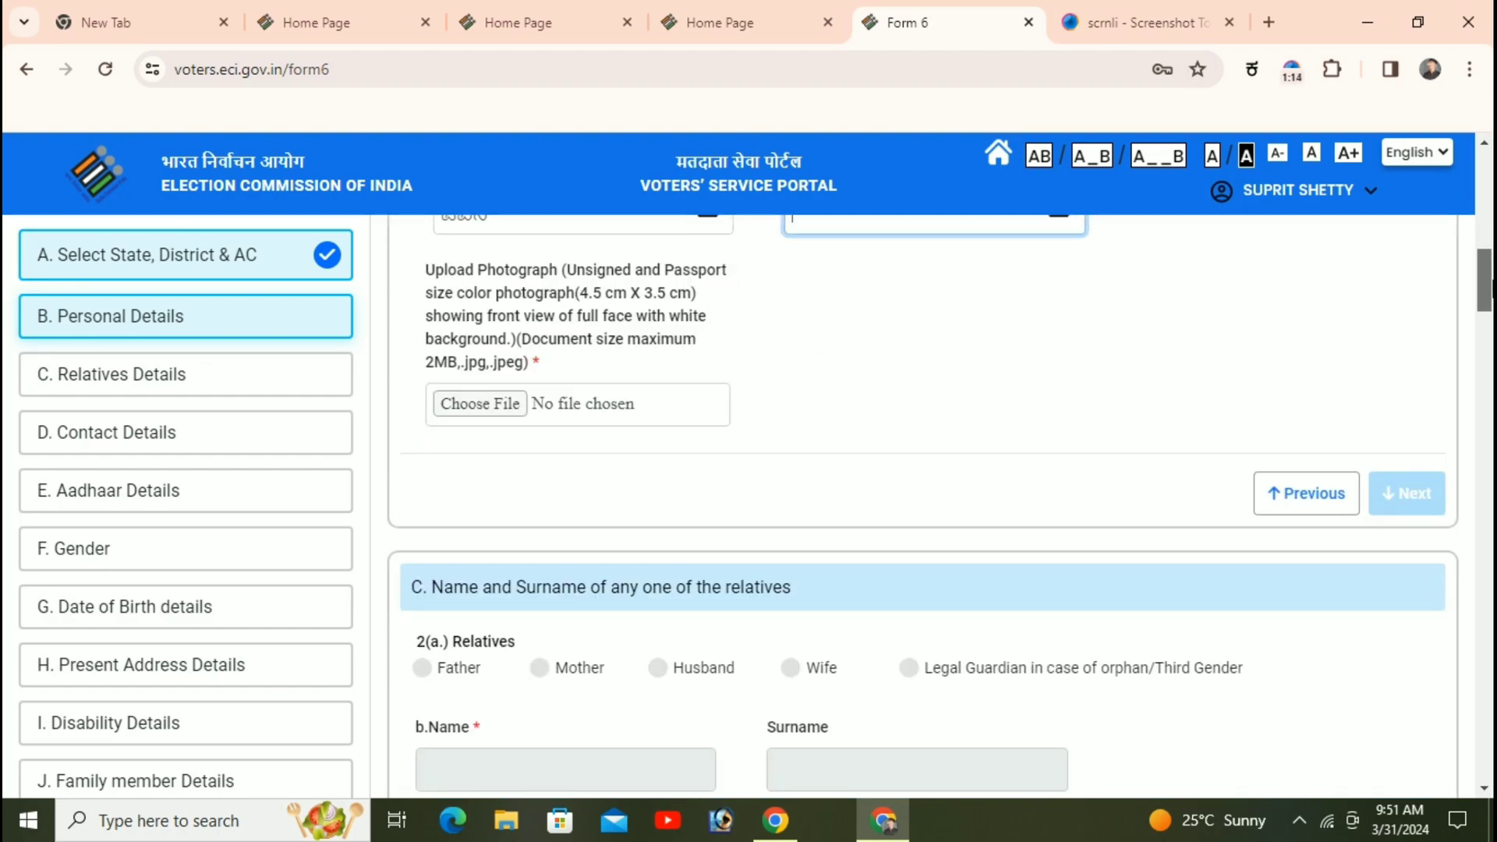
left_click(460, 409)
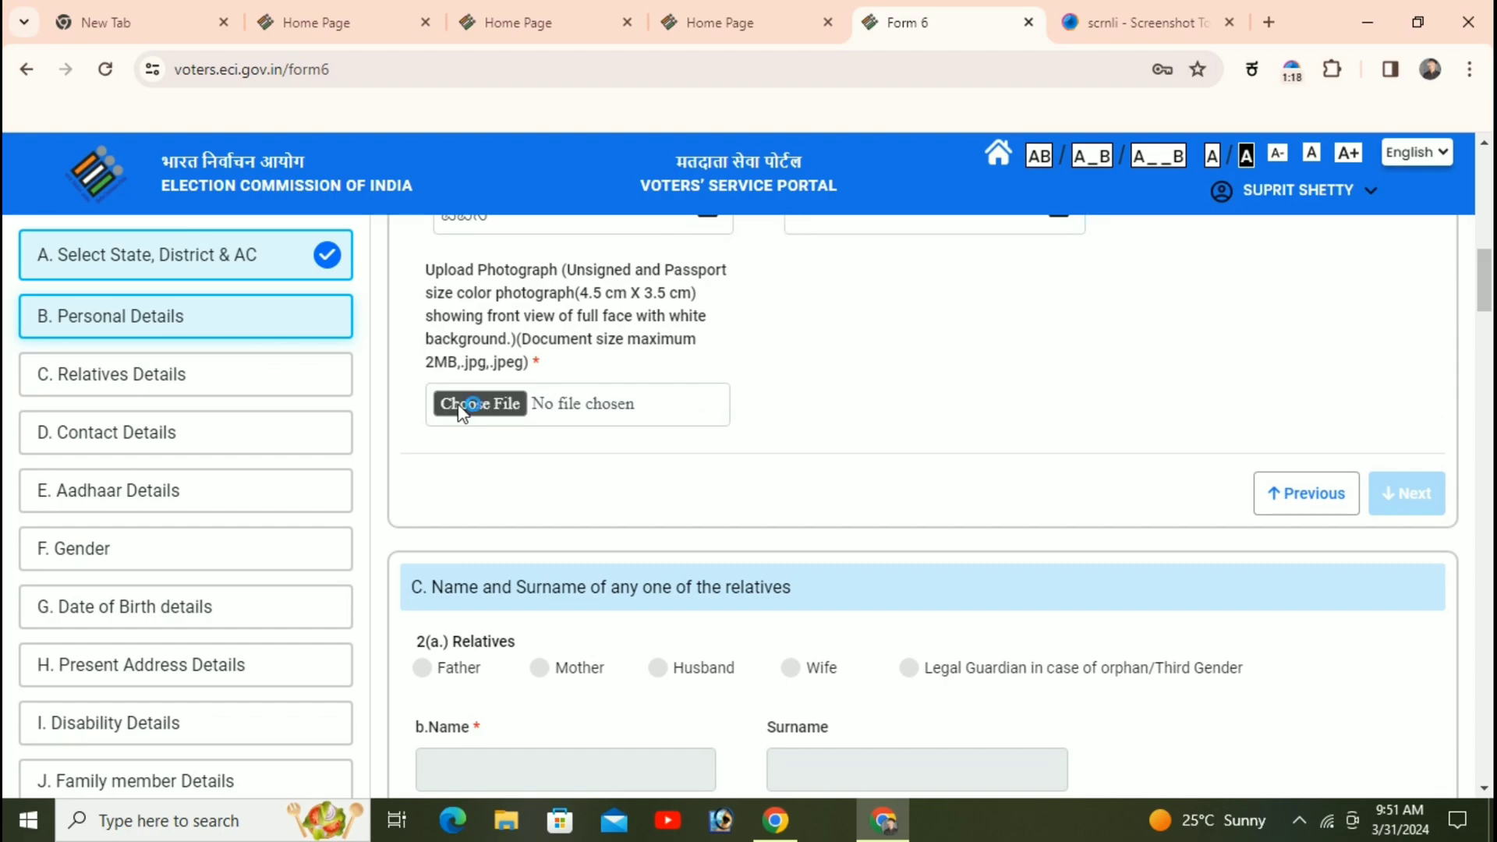
left_click(460, 410)
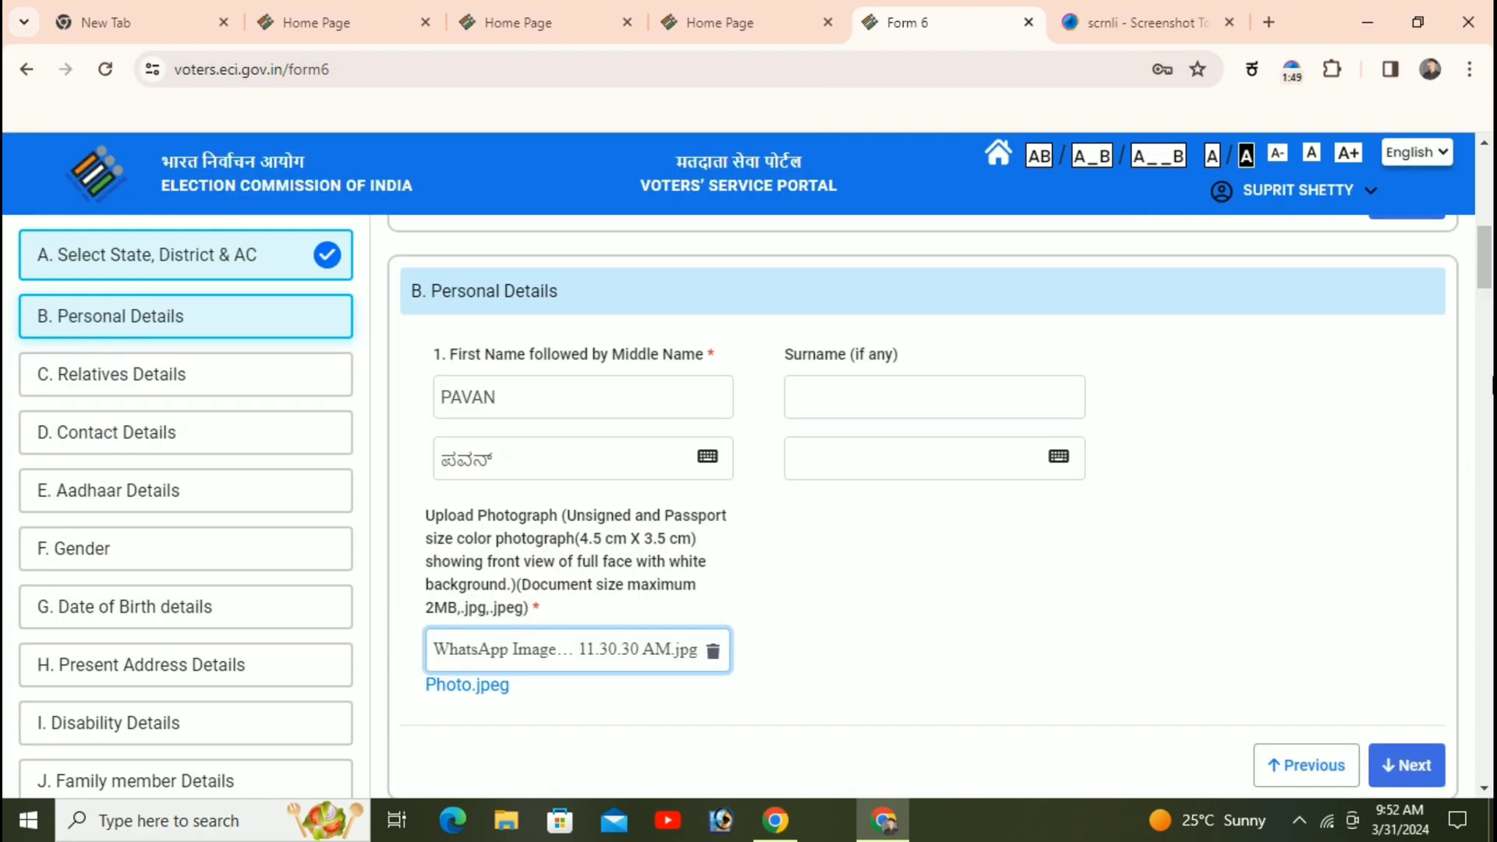
left_click_drag(1486, 273, 1487, 311)
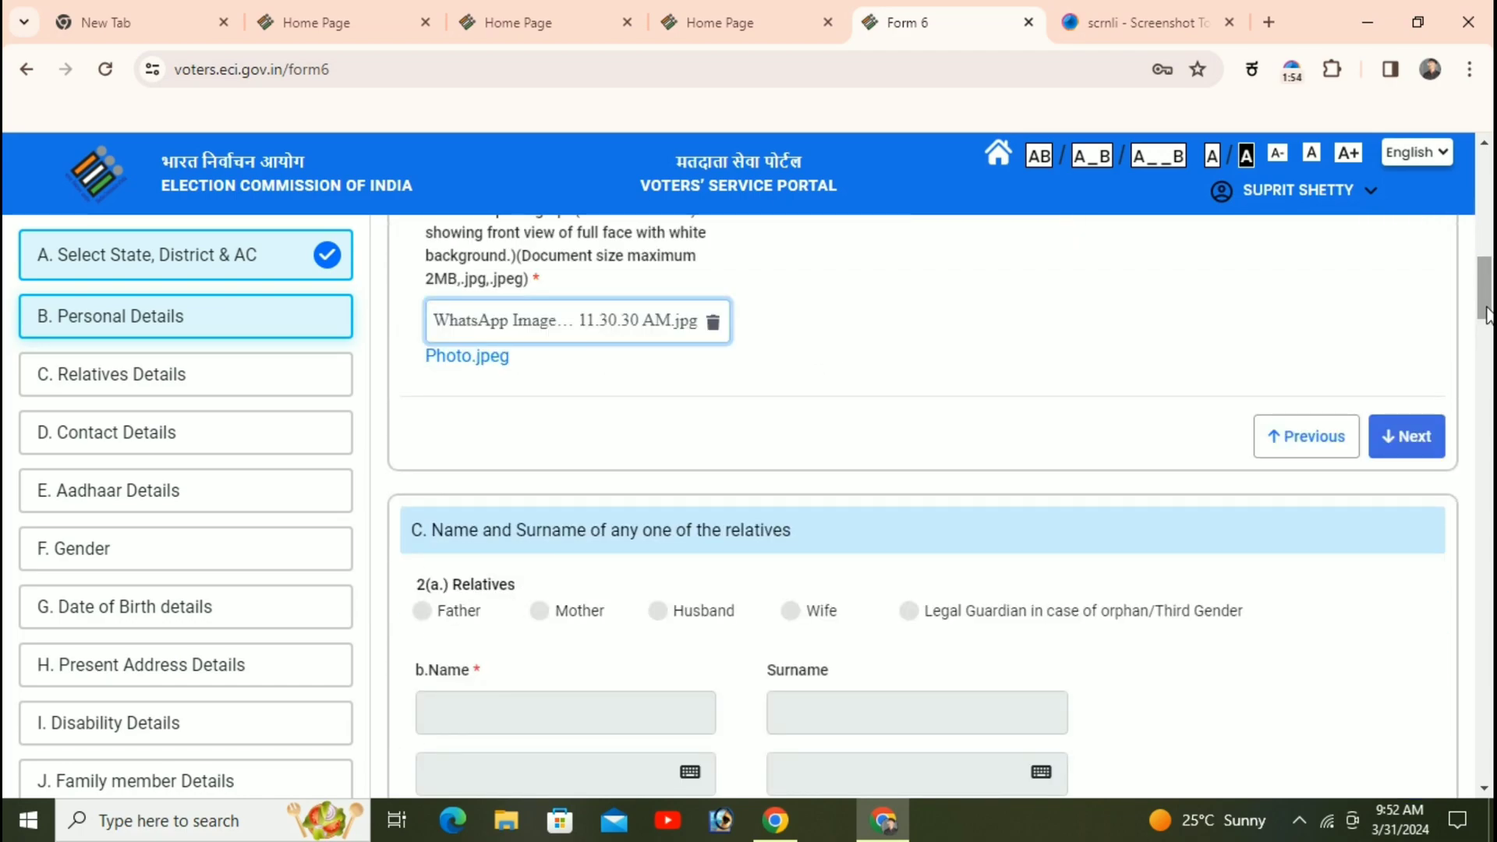
left_click(1404, 439)
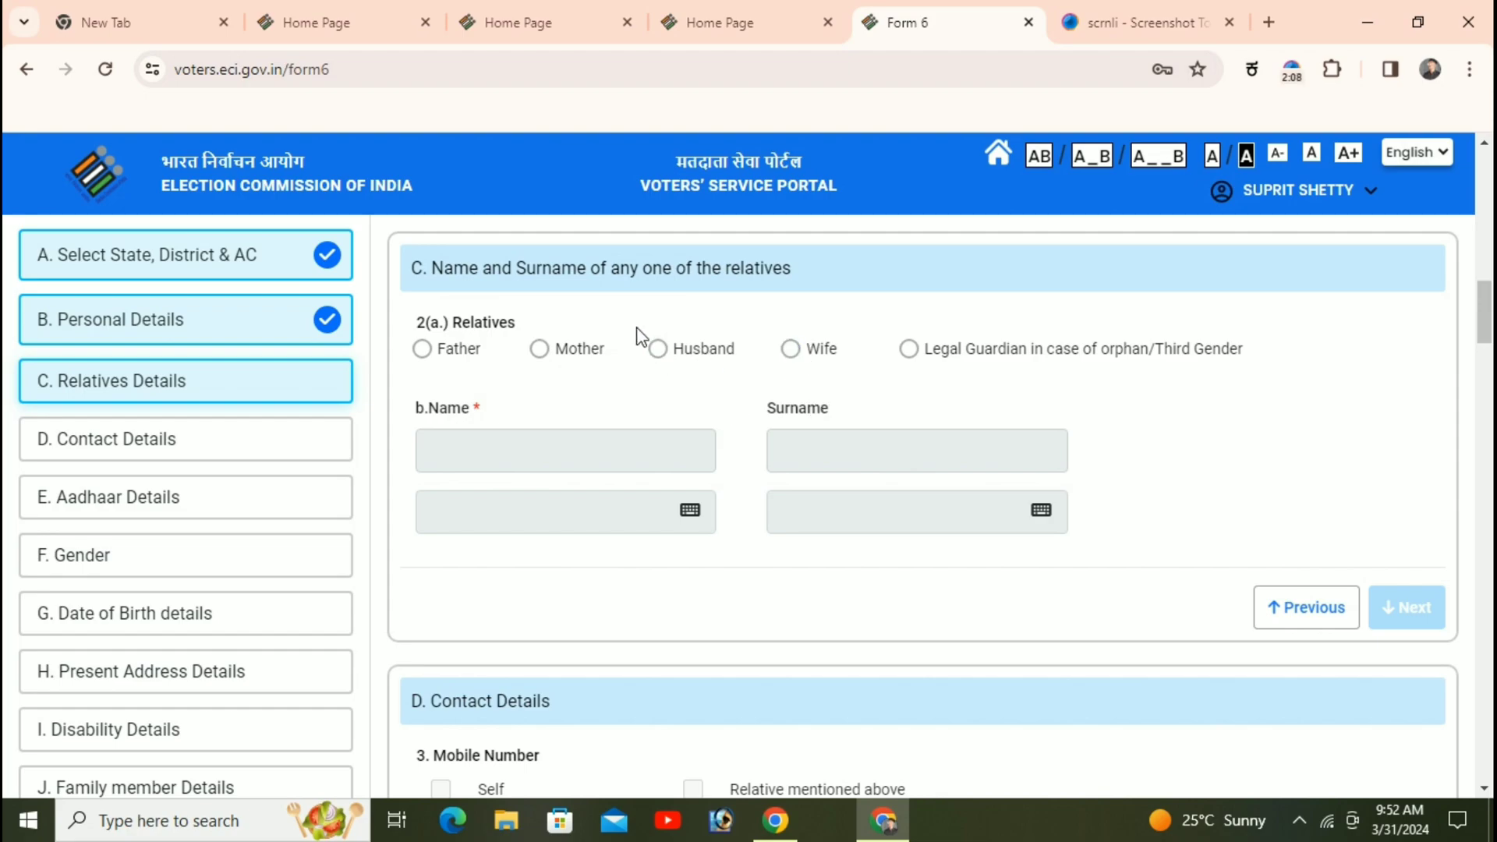
Select Father as the relative, enter the father's name in English with its Kannada version, and continue to Contact Details
left_click(422, 350)
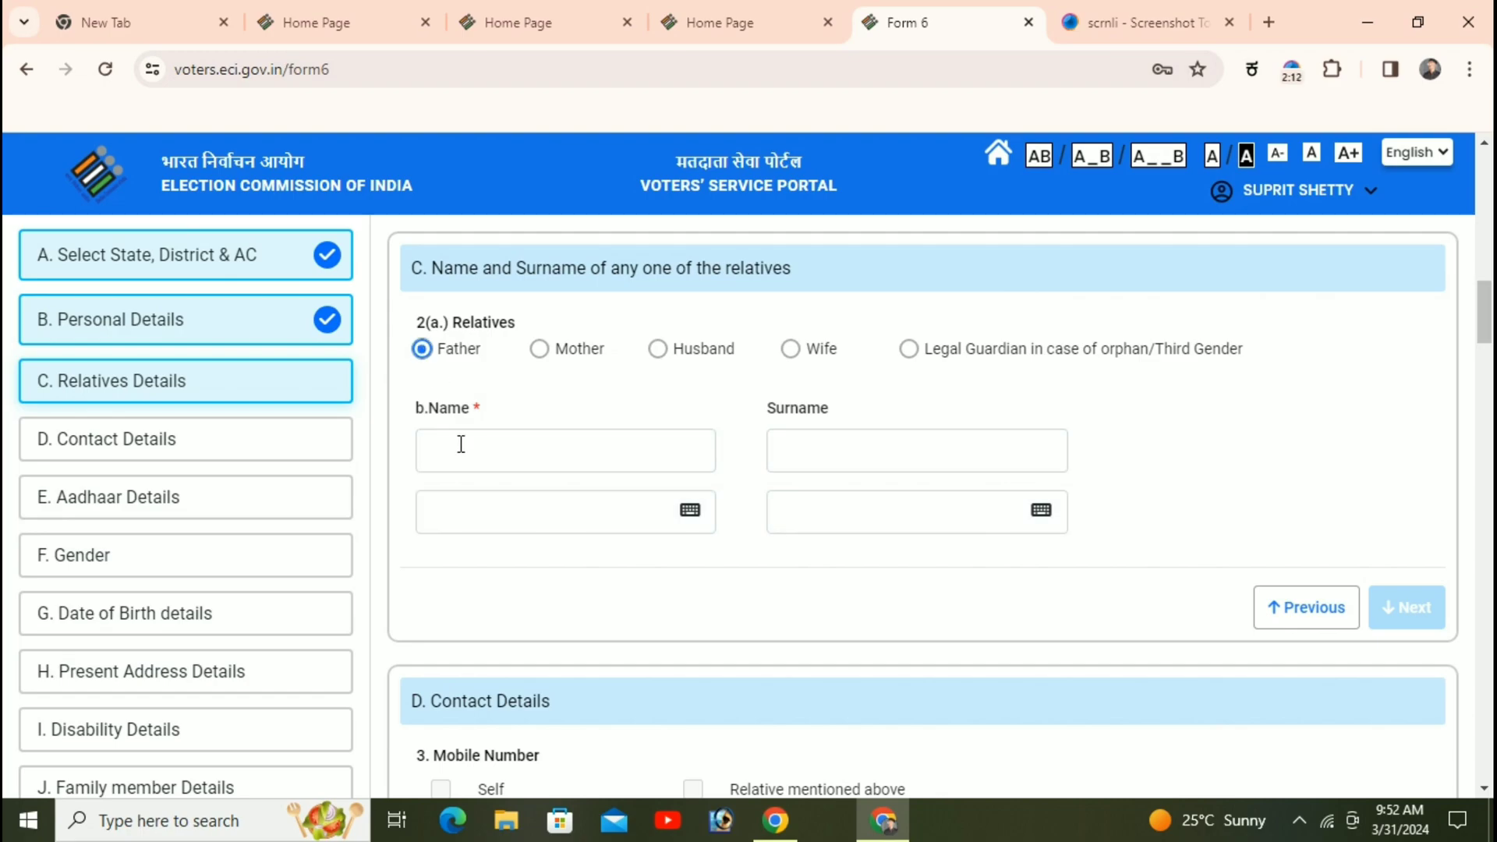
left_click(461, 443)
type("SHAR")
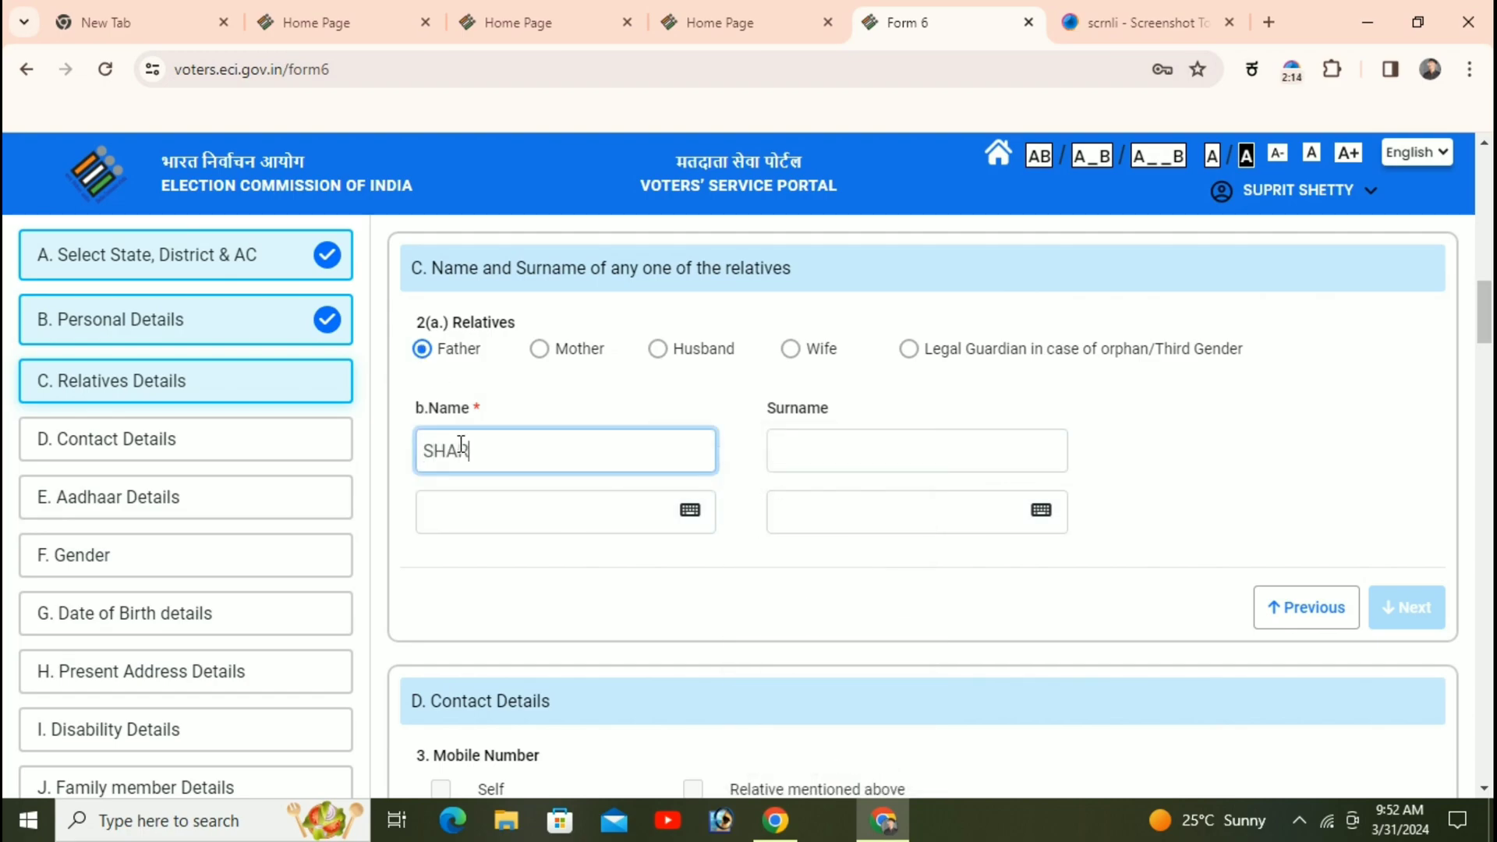
type("ANAPPA")
left_click(511, 508)
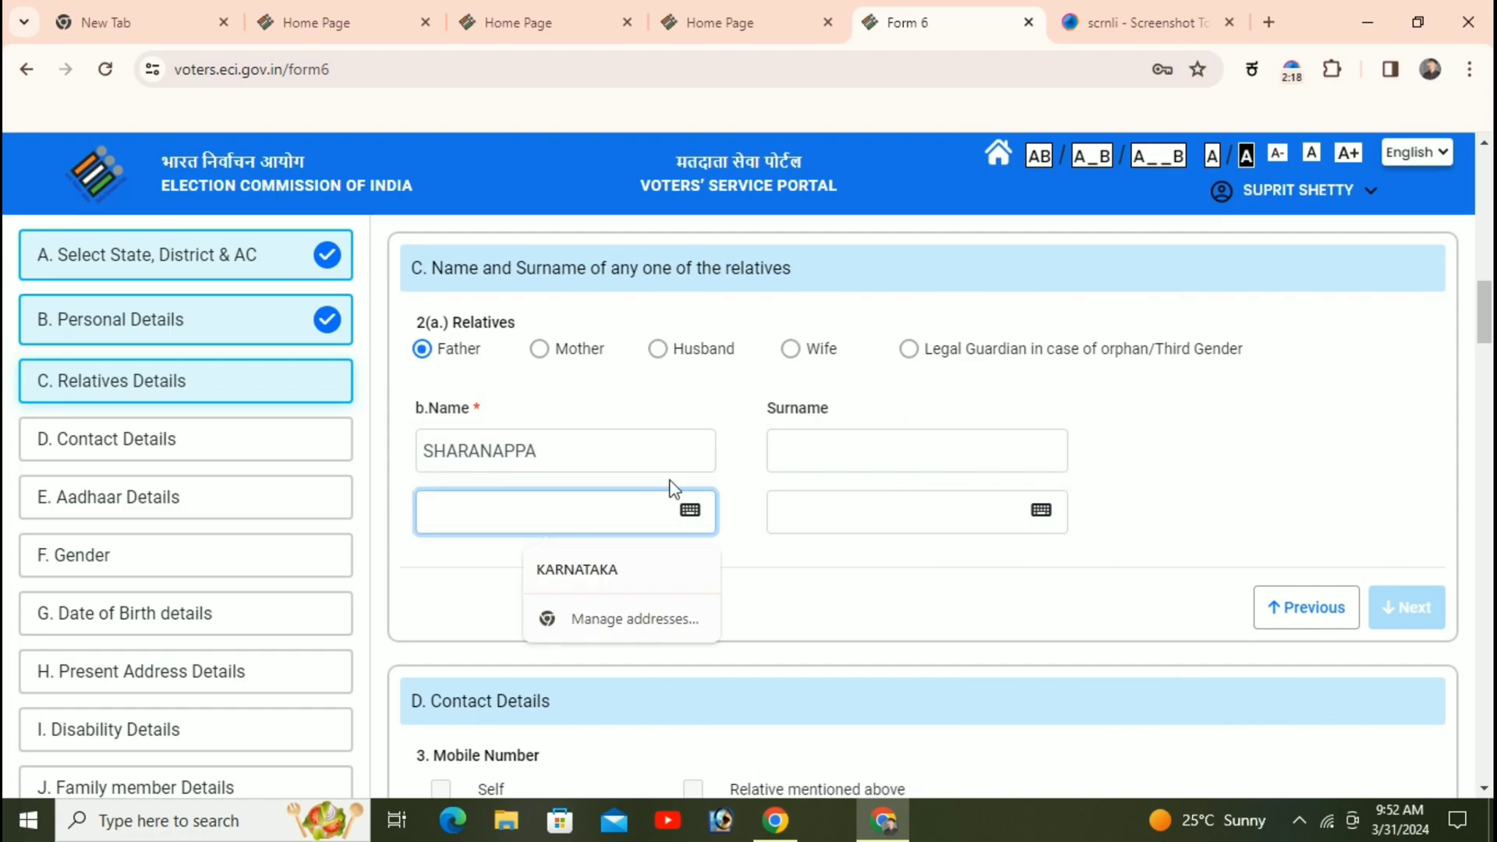
left_click(801, 447)
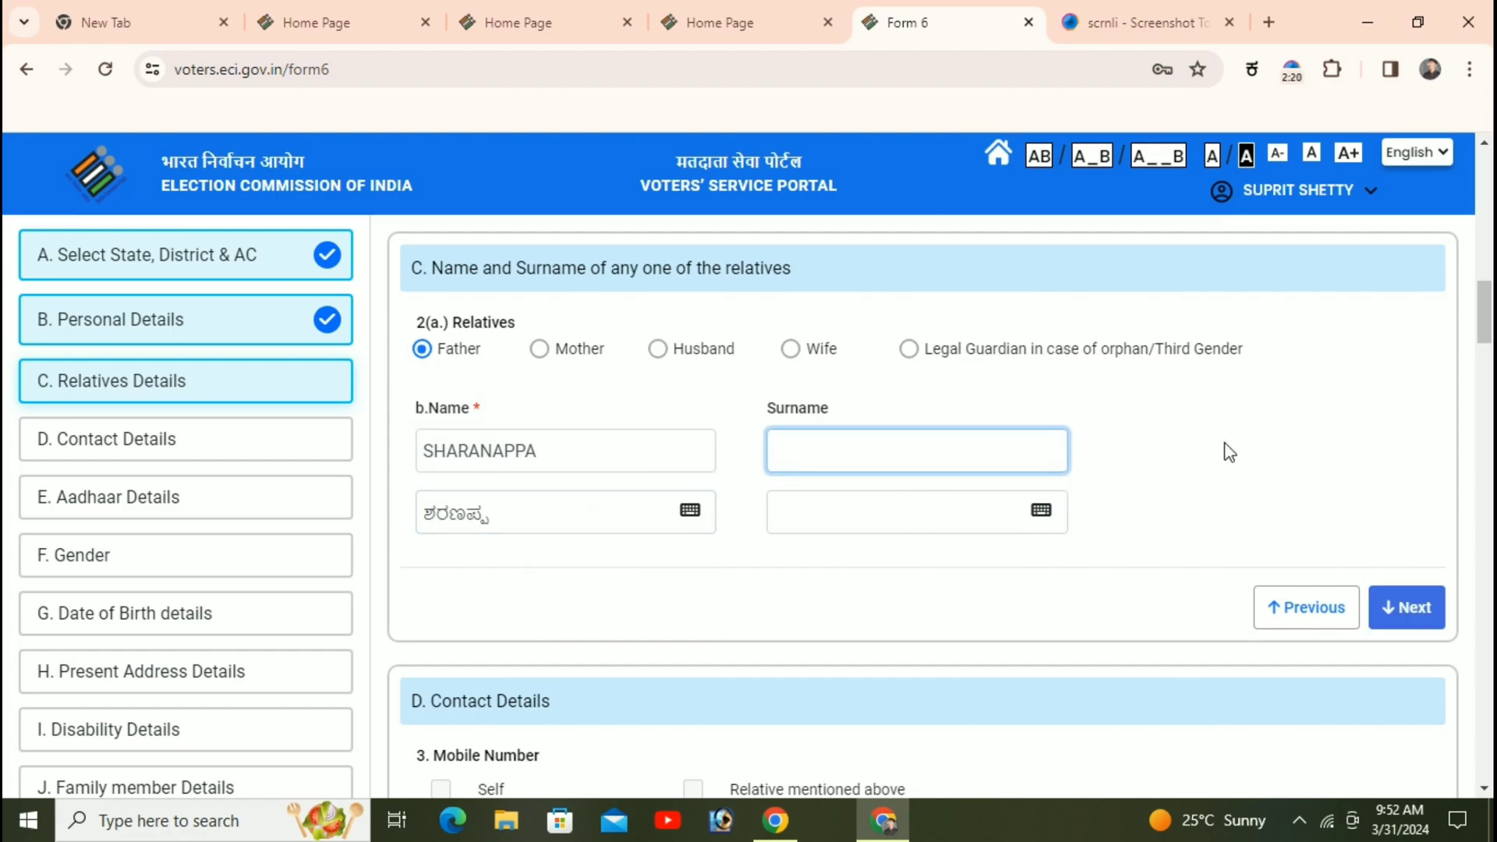
left_click(1386, 609)
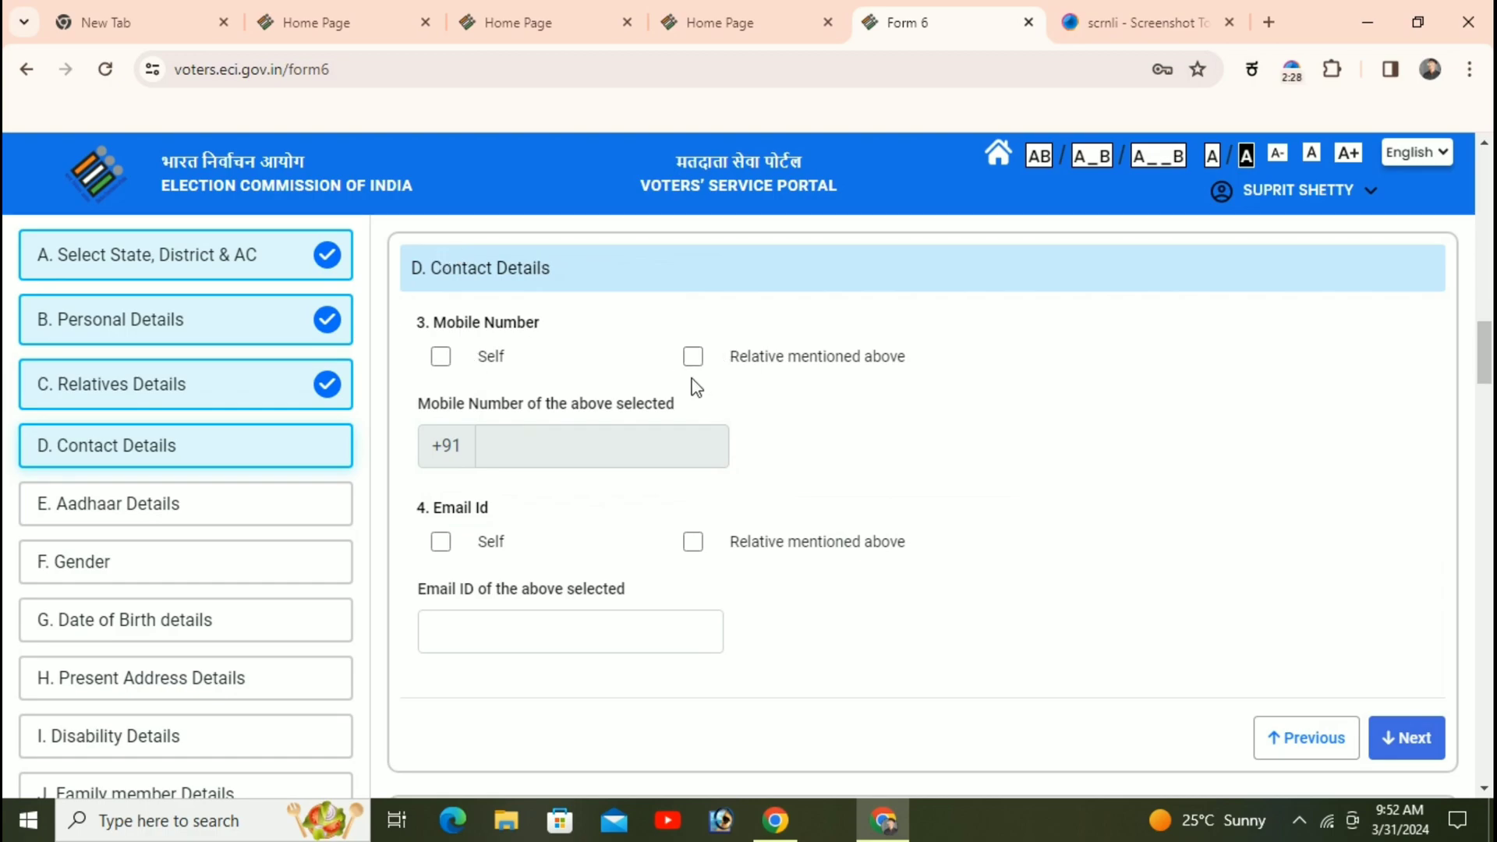
Mark the mobile number as Self and enter the applicant's mobile number
left_click(439, 356)
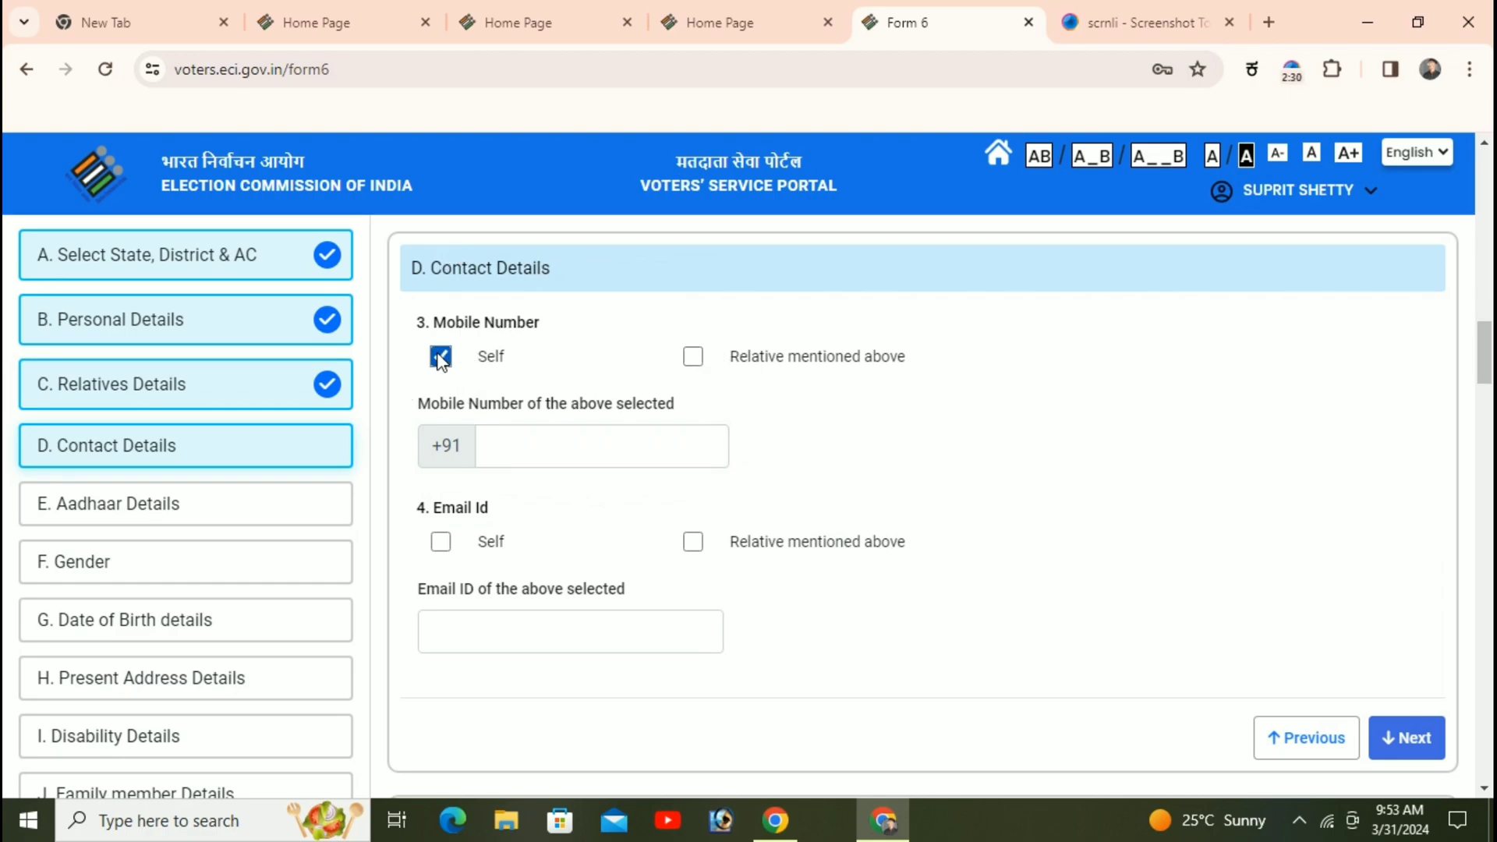
left_click(511, 443)
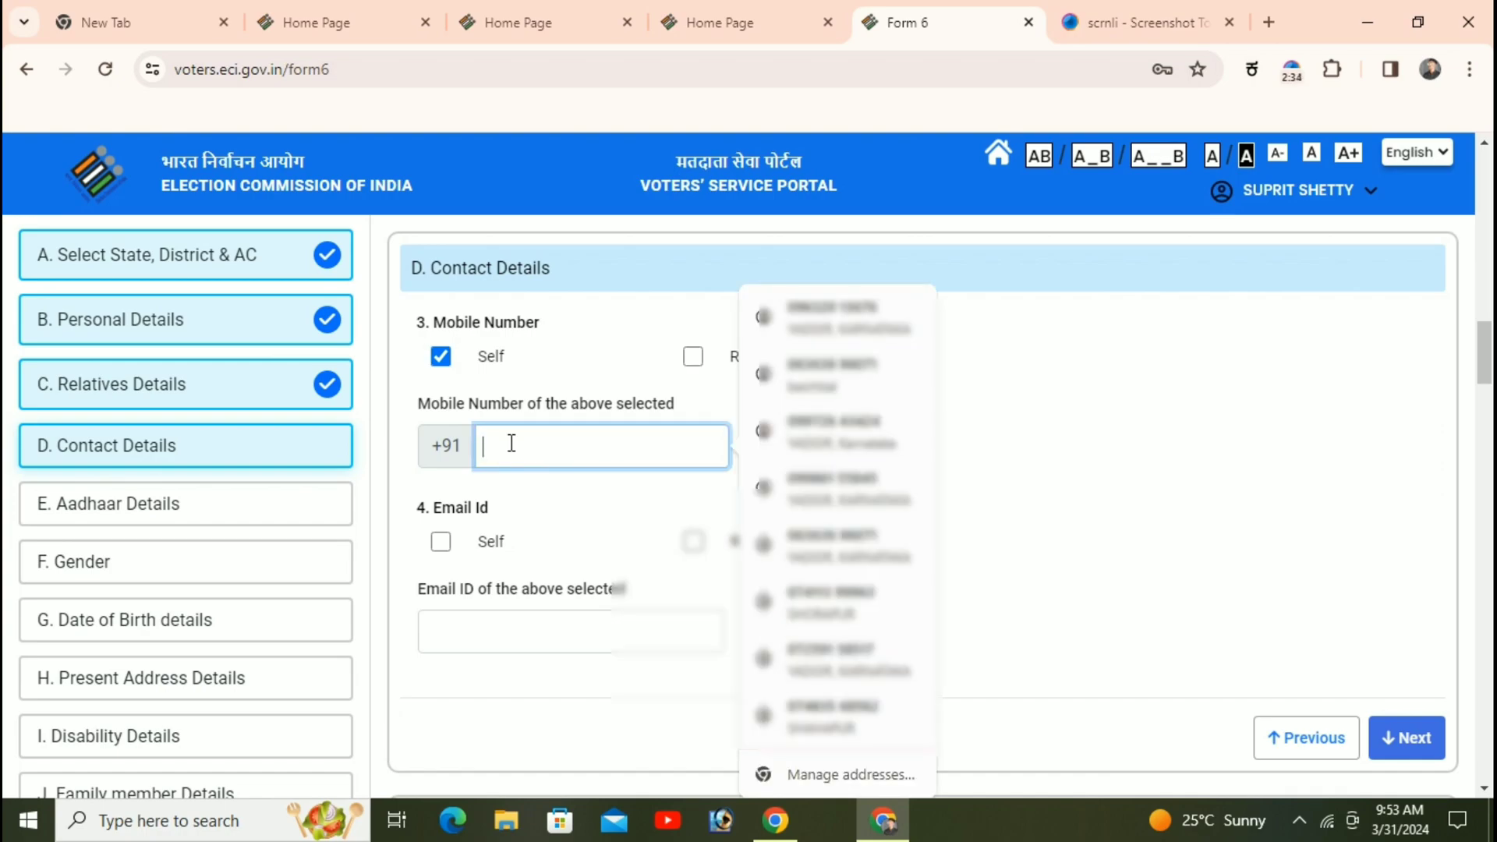
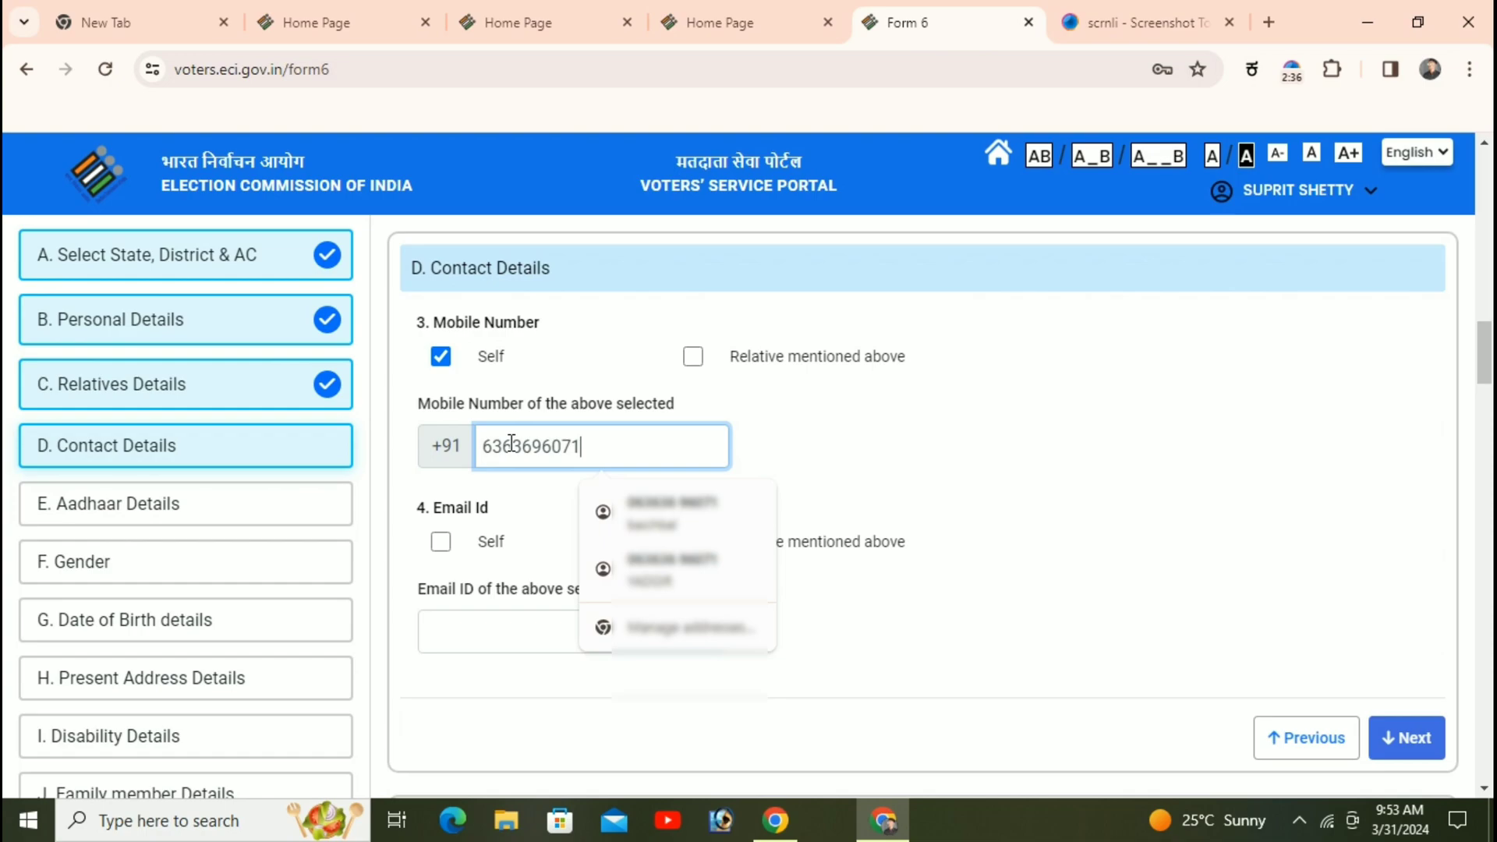
left_click(554, 513)
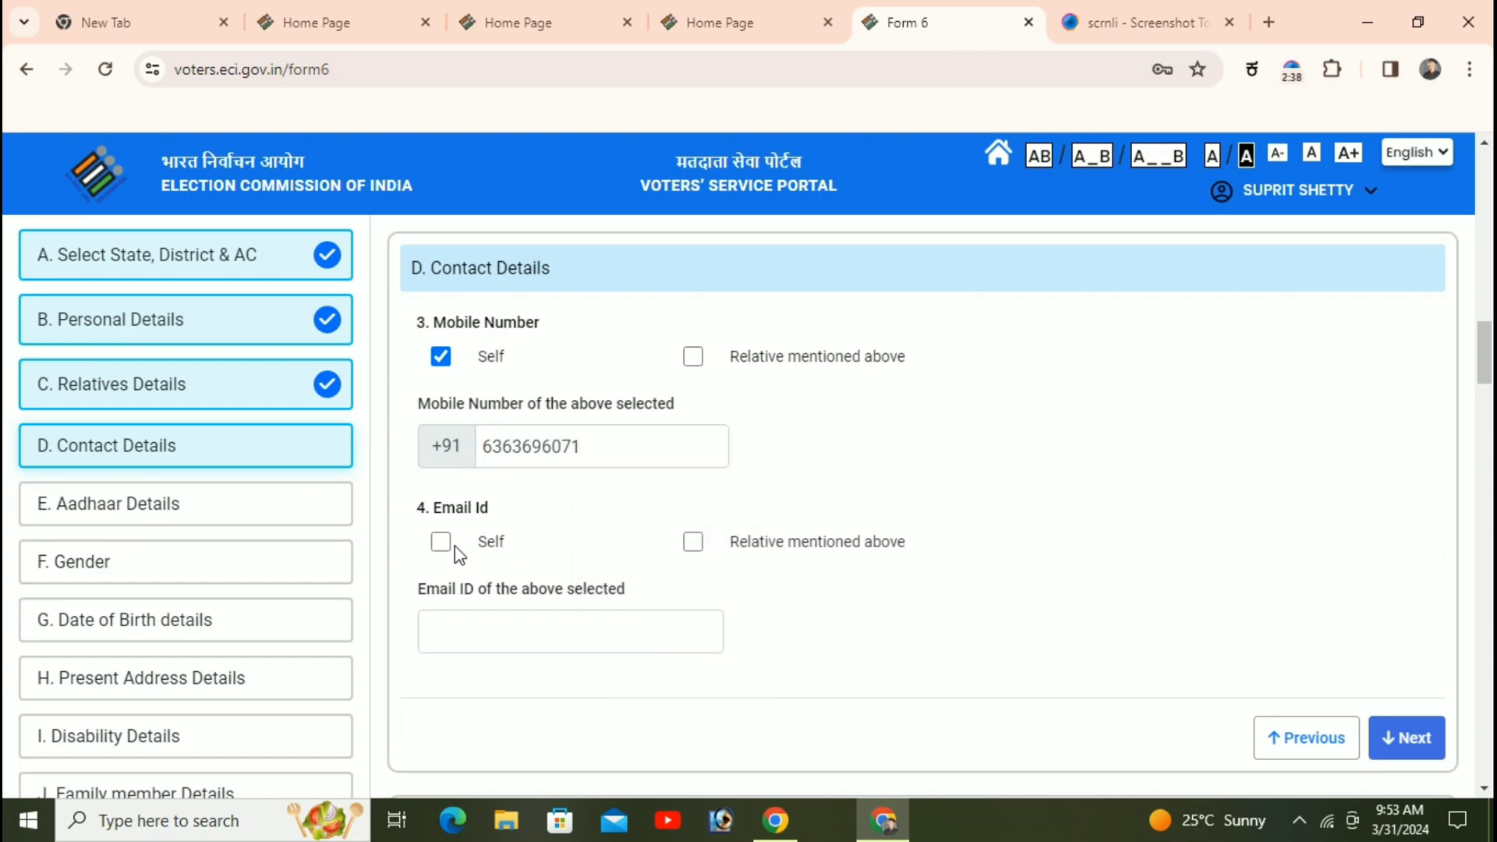
Mark the email ID as Self, enter the applicant's email address, and continue to Aadhaar Details
left_click(448, 550)
left_click(473, 628)
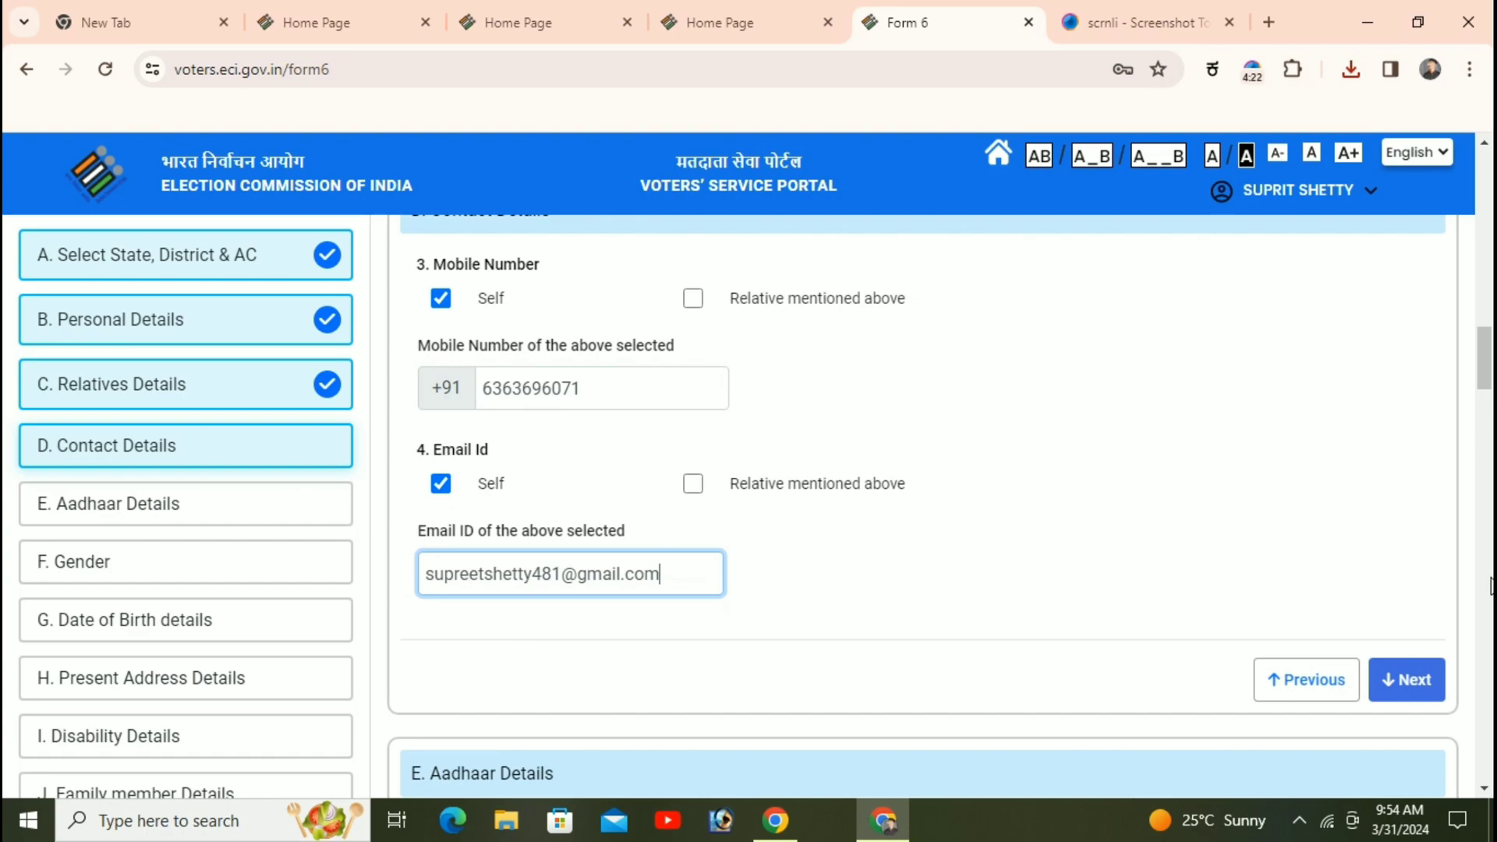
left_click(1409, 688)
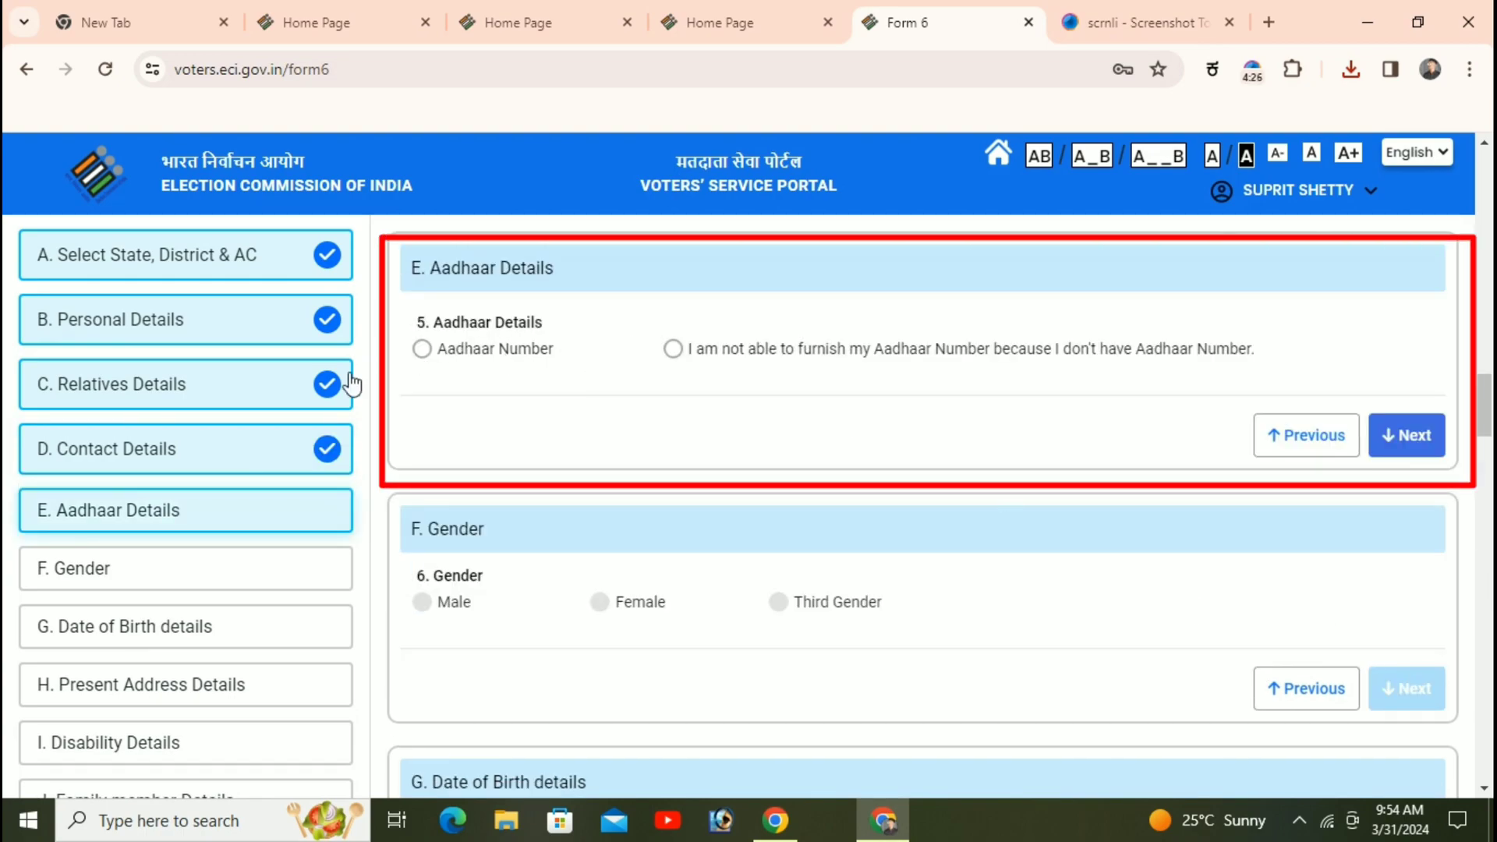
Choose to provide an Aadhaar number, enter the applicant's Aadhaar number, and continue to the Gender section
left_click(423, 352)
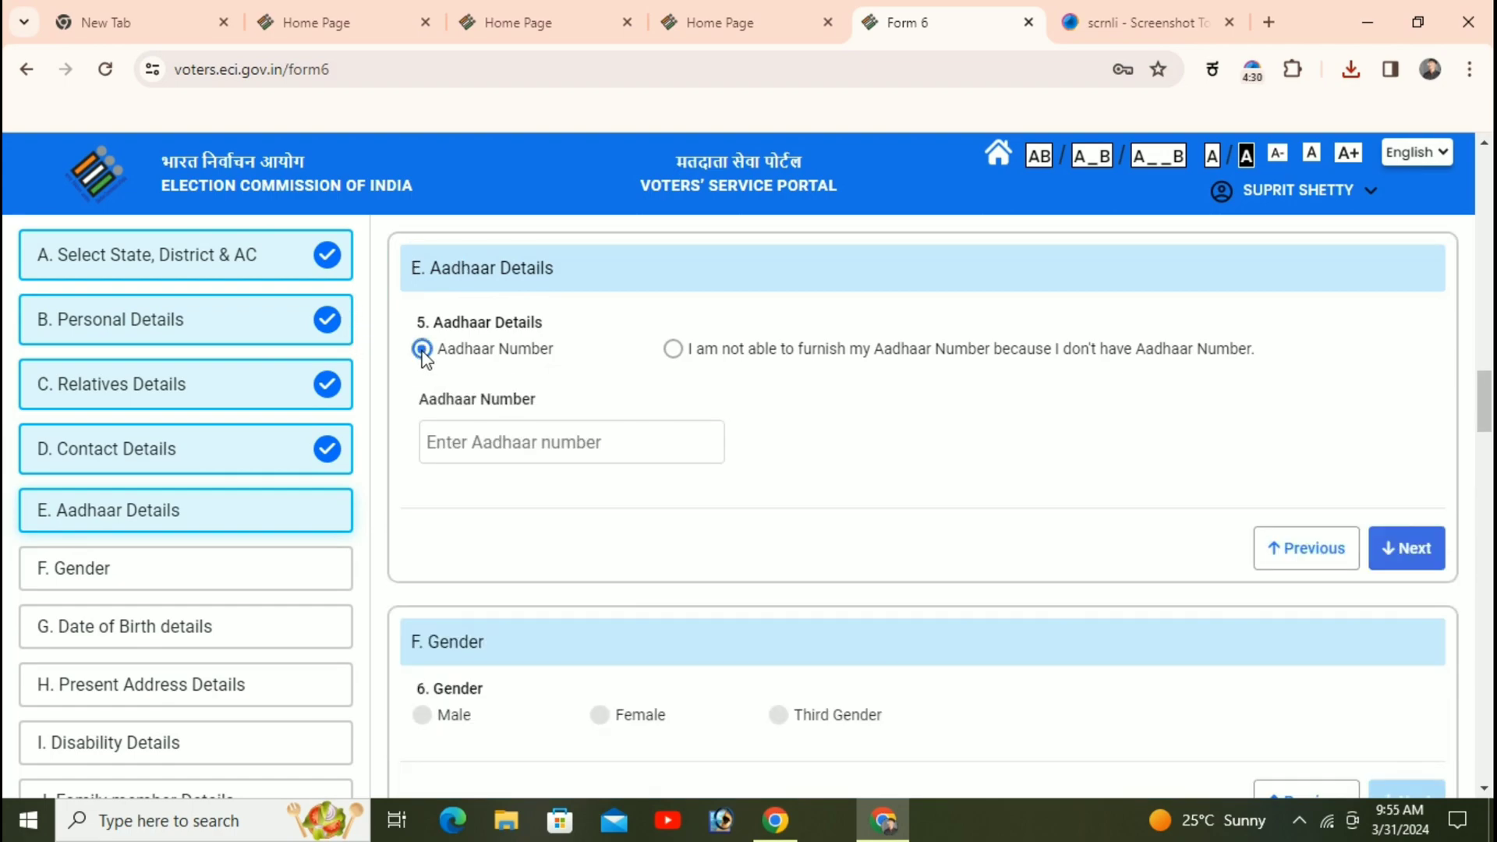
left_click(458, 441)
type("••")
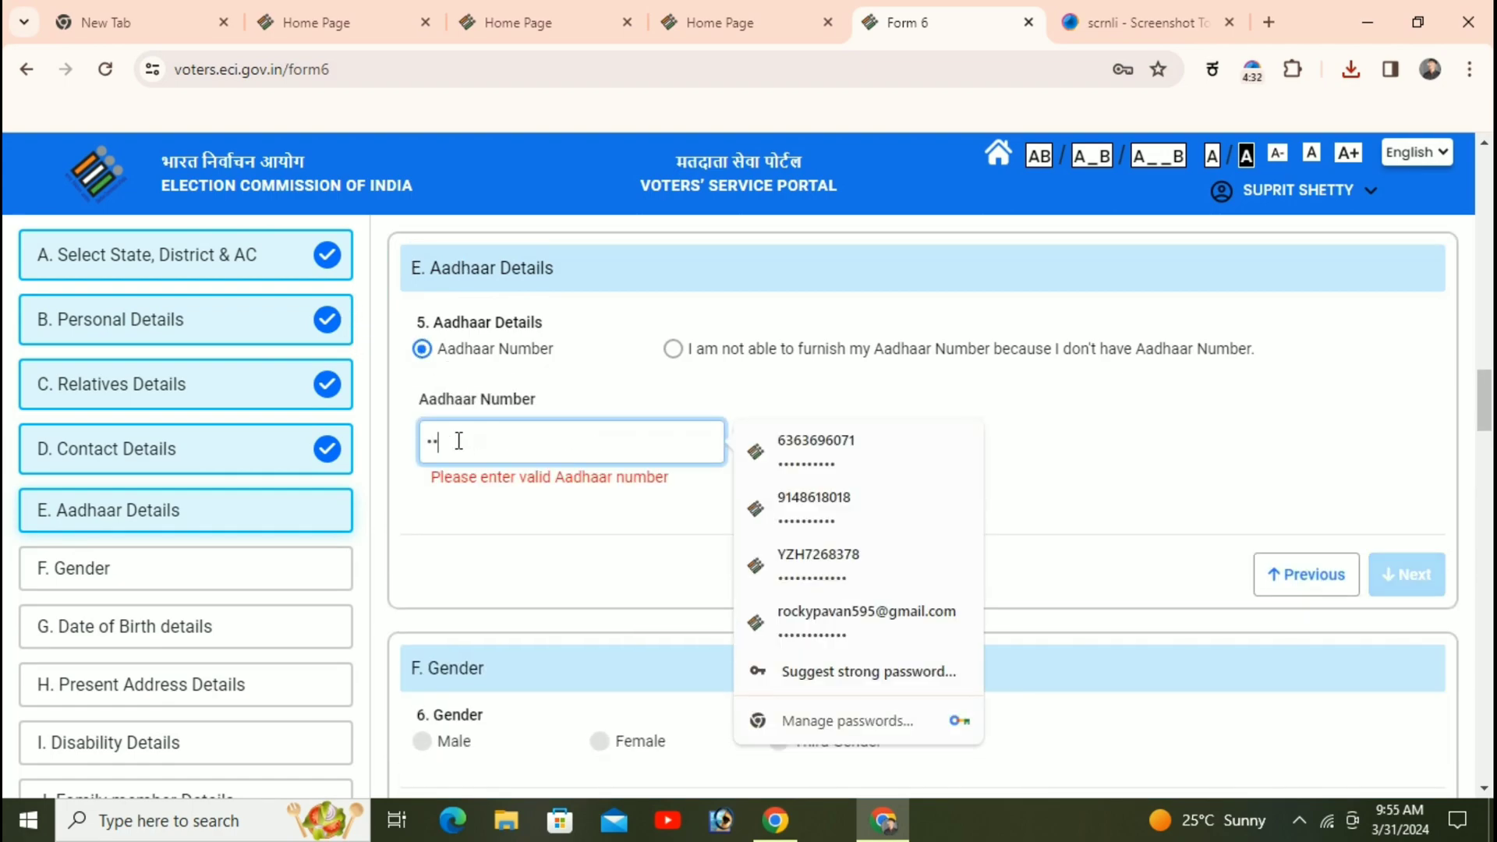
type("••••••••••")
left_click(504, 546)
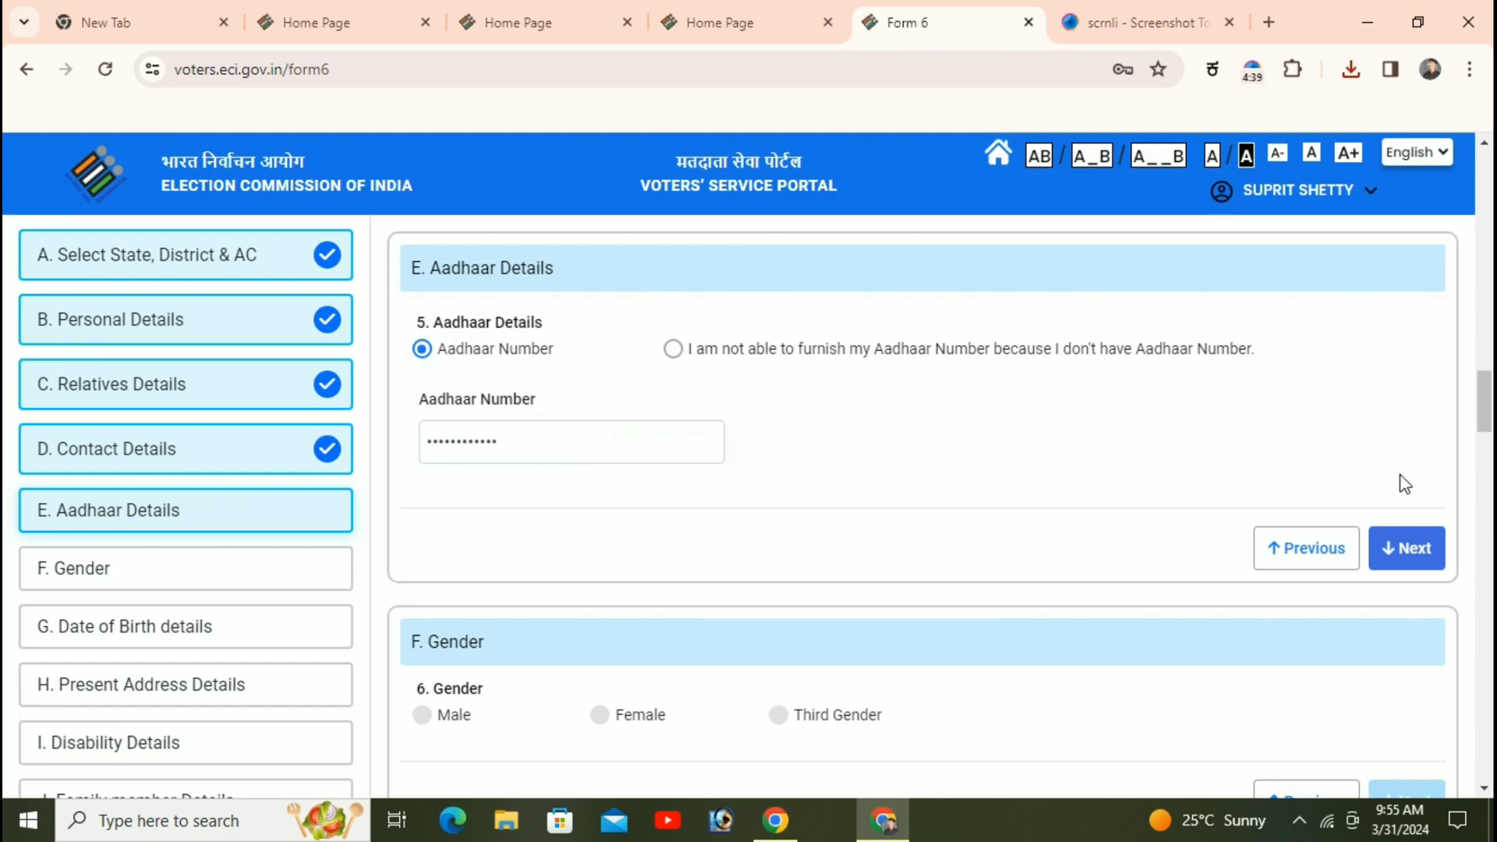
left_click(1393, 555)
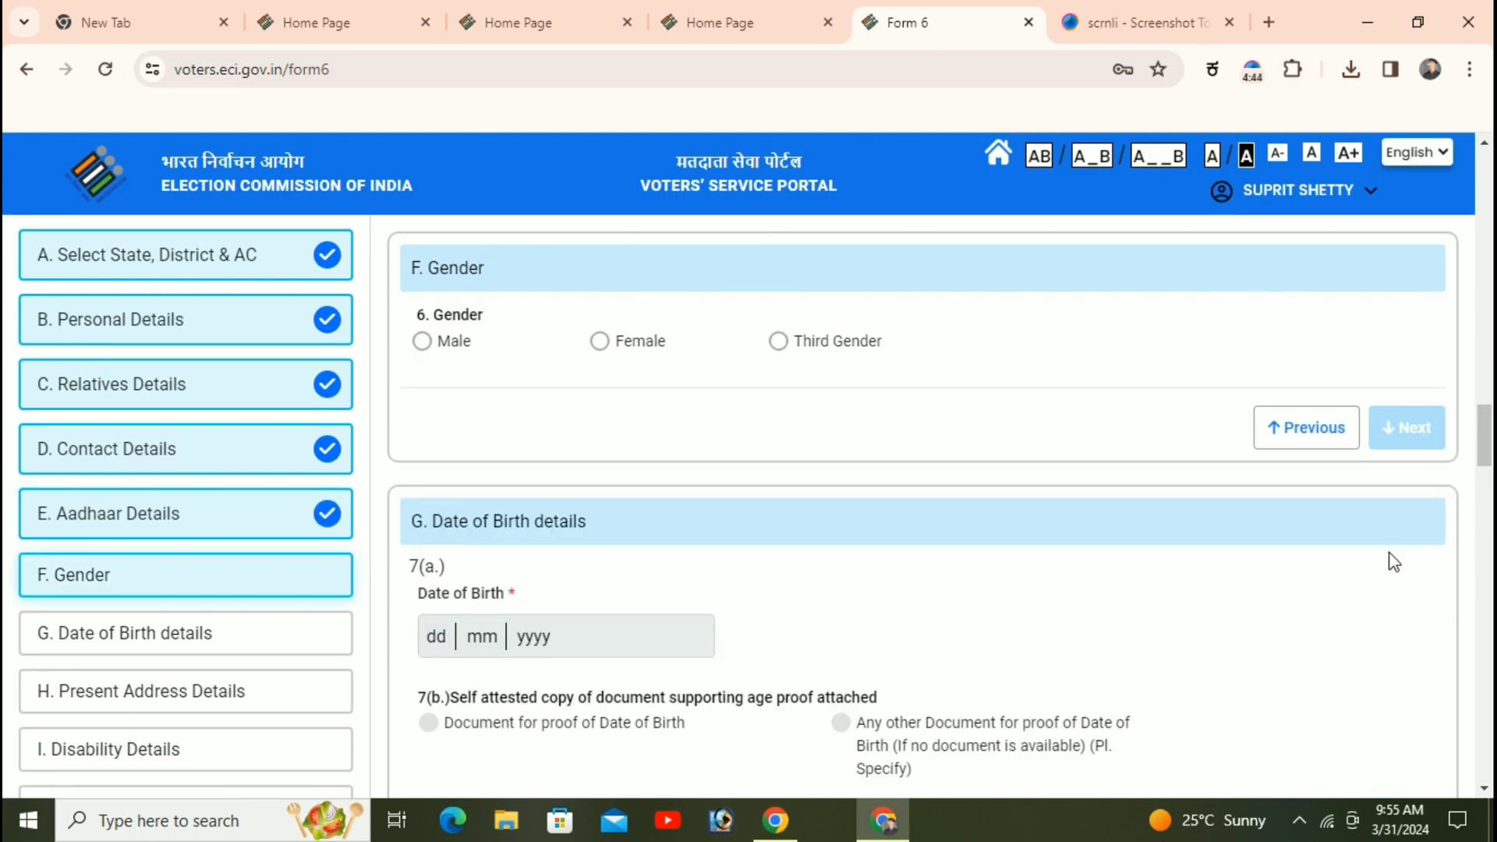
Set the gender to Male and fill in the applicant's date of birth in the following section
left_click(422, 340)
left_click(1409, 428)
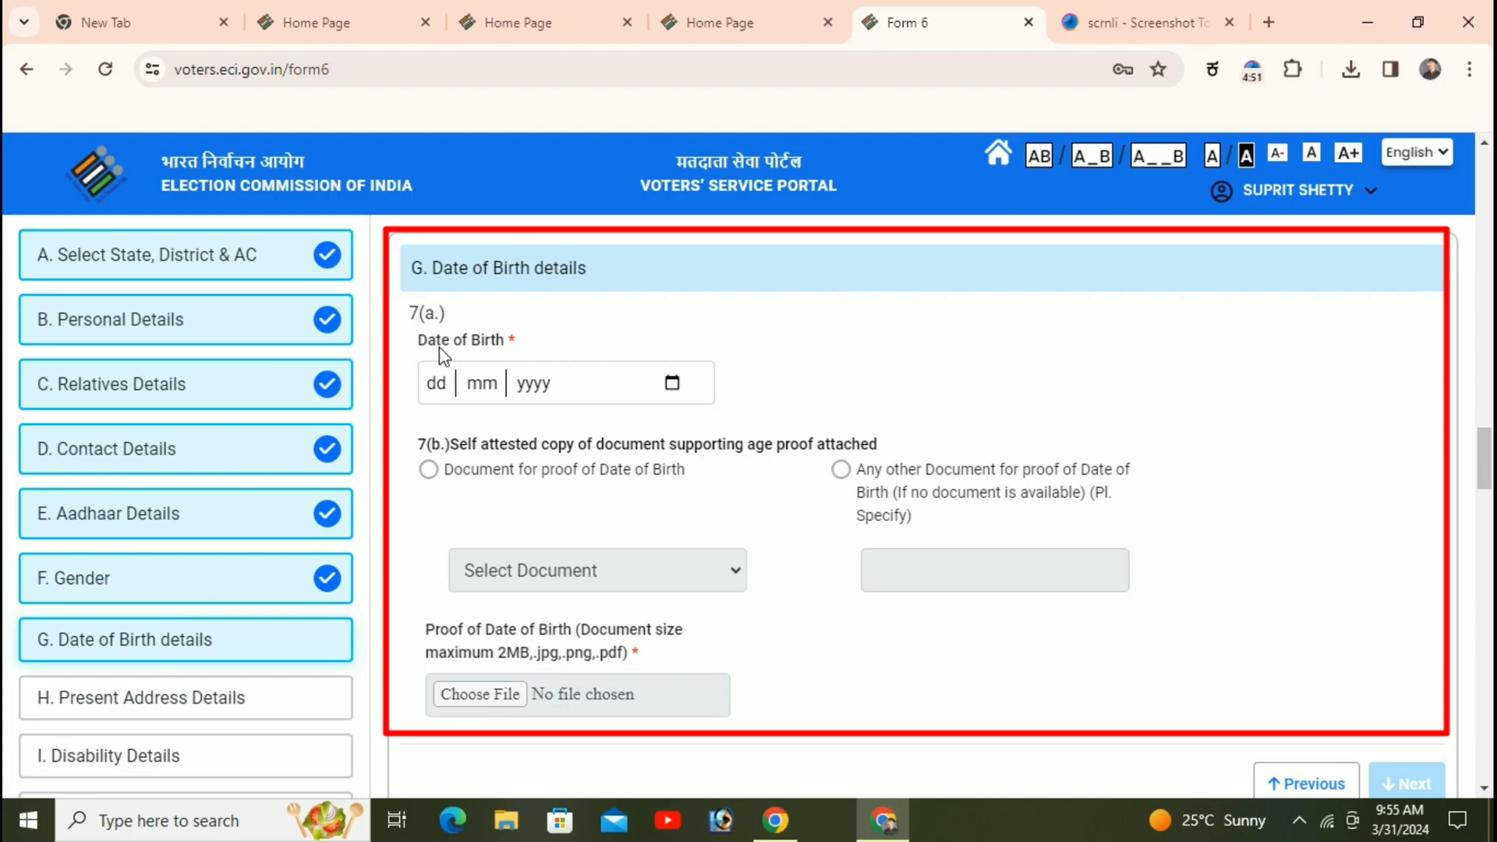
left_click(445, 383)
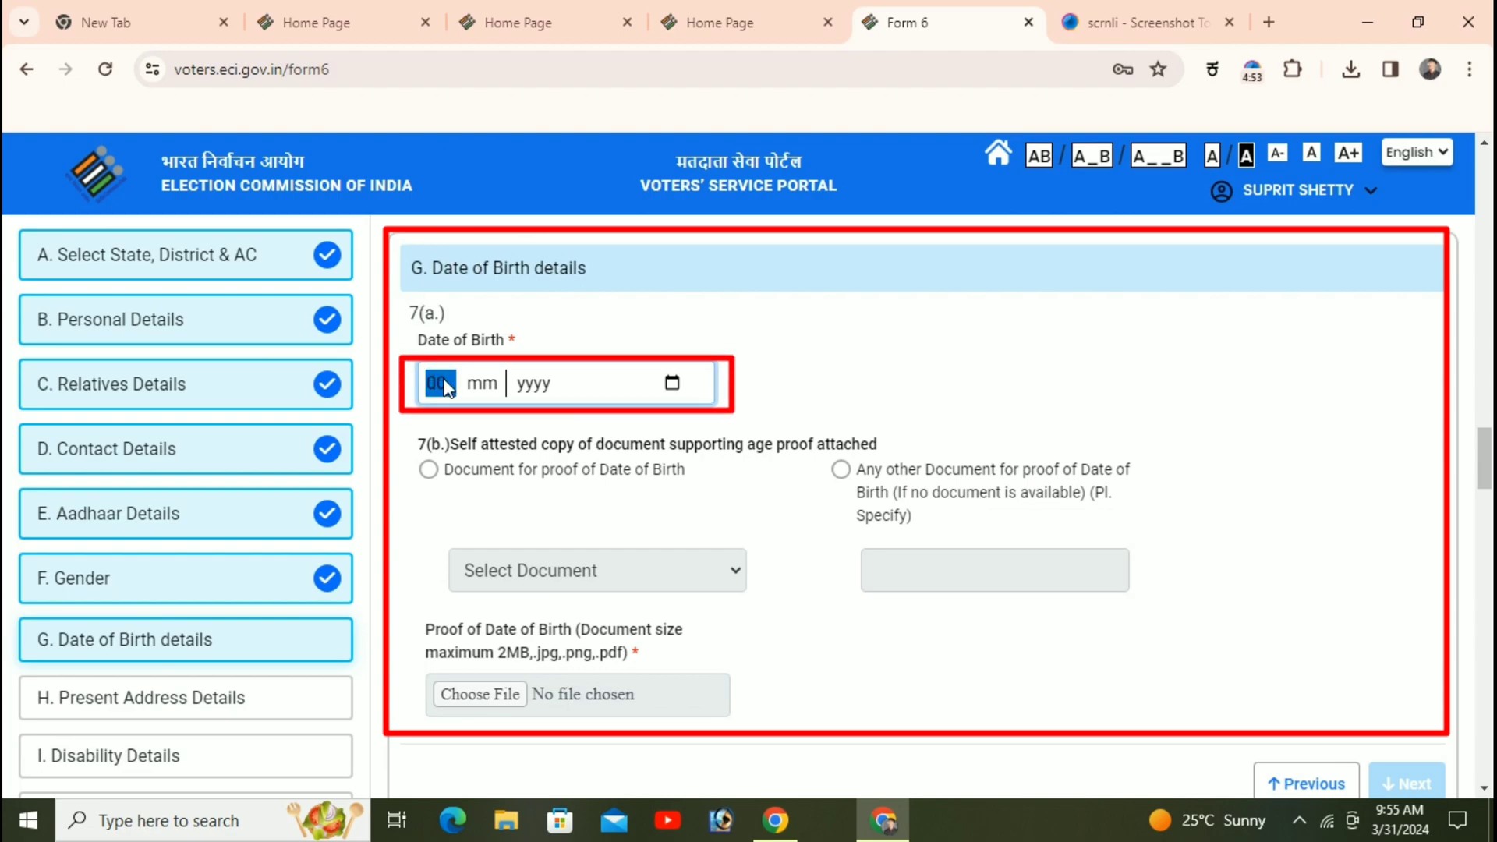
type("01")
key("Tab")
type("20")
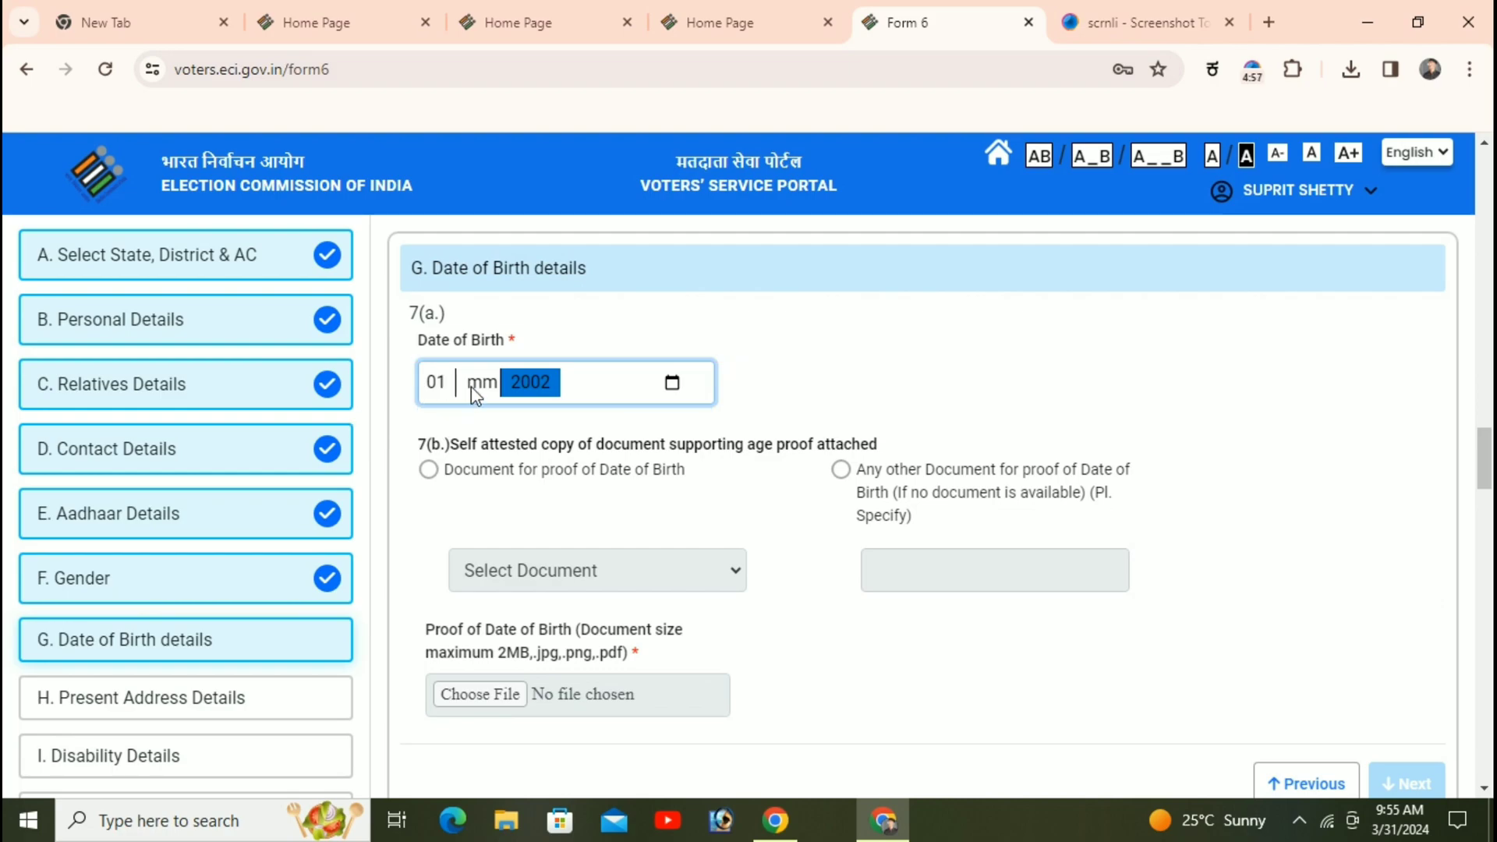
left_click(473, 385)
type("01")
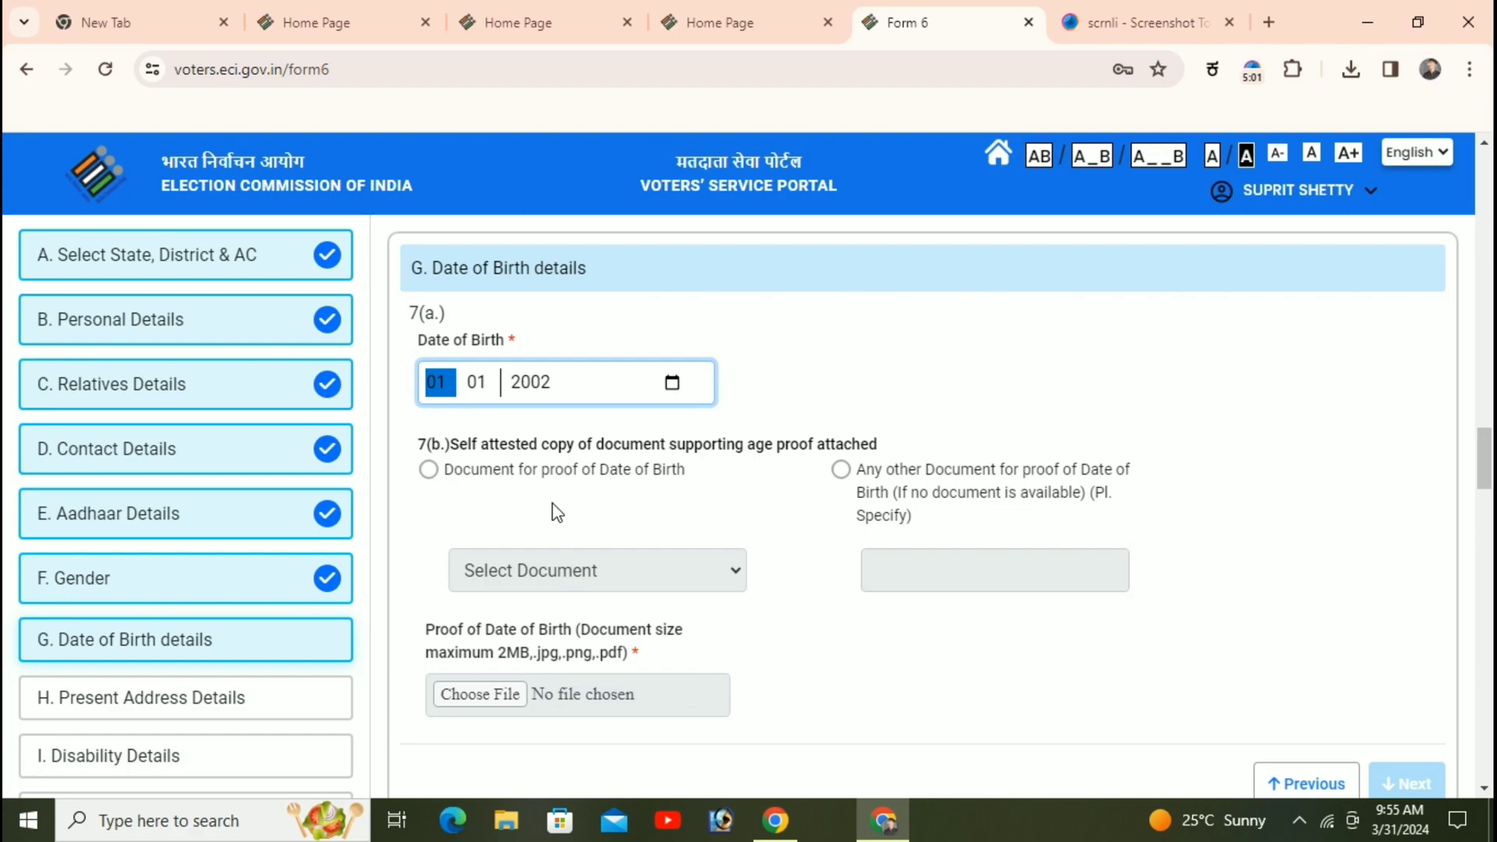
left_click(737, 368)
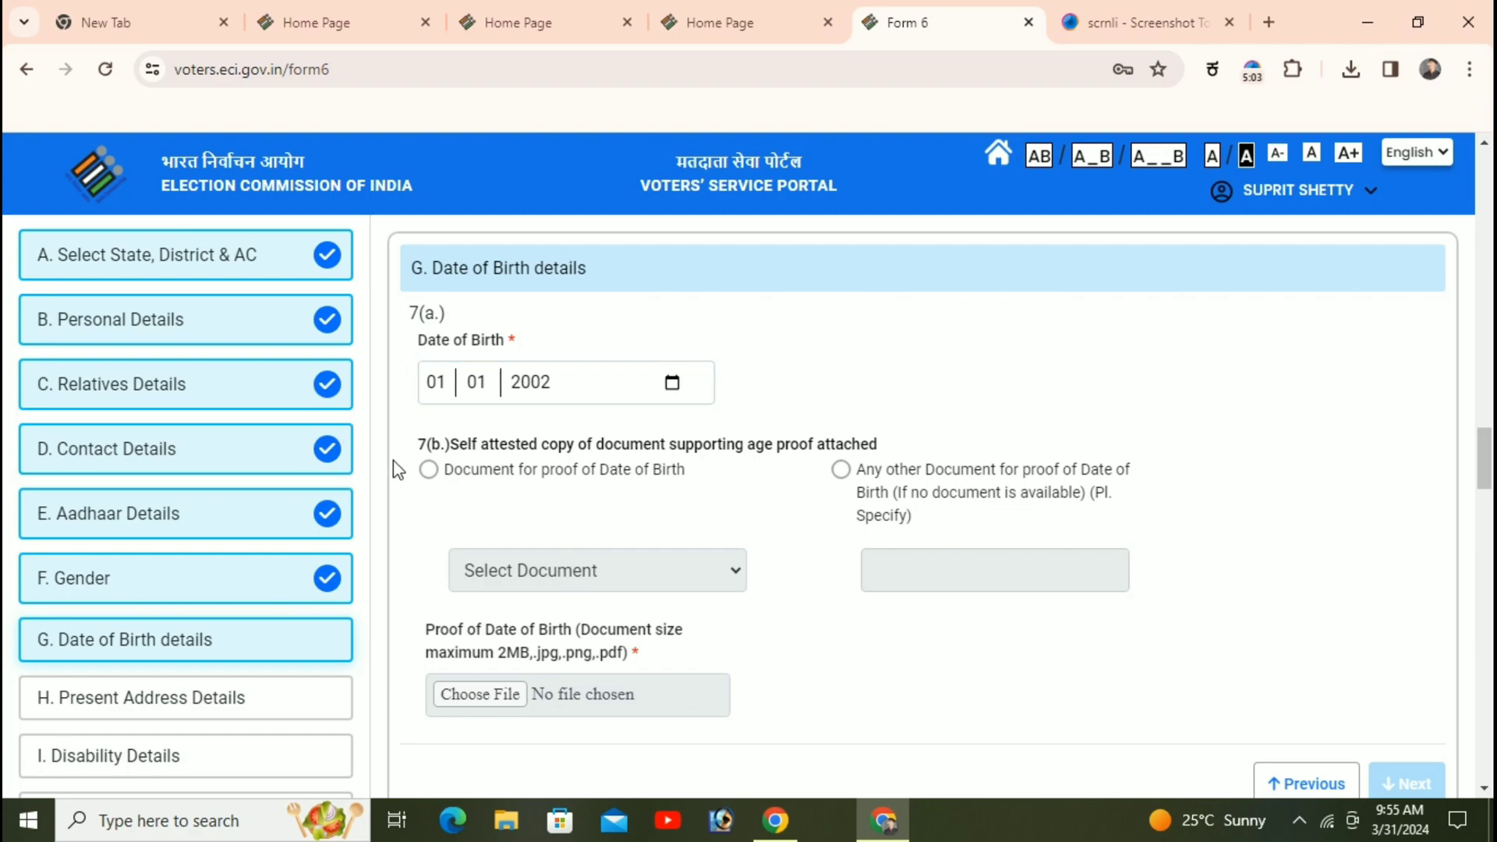
Choose Aadhaar Card as the proof of date of birth, upload the Aadhaar PDF, and continue to Present Address Details
left_click(429, 471)
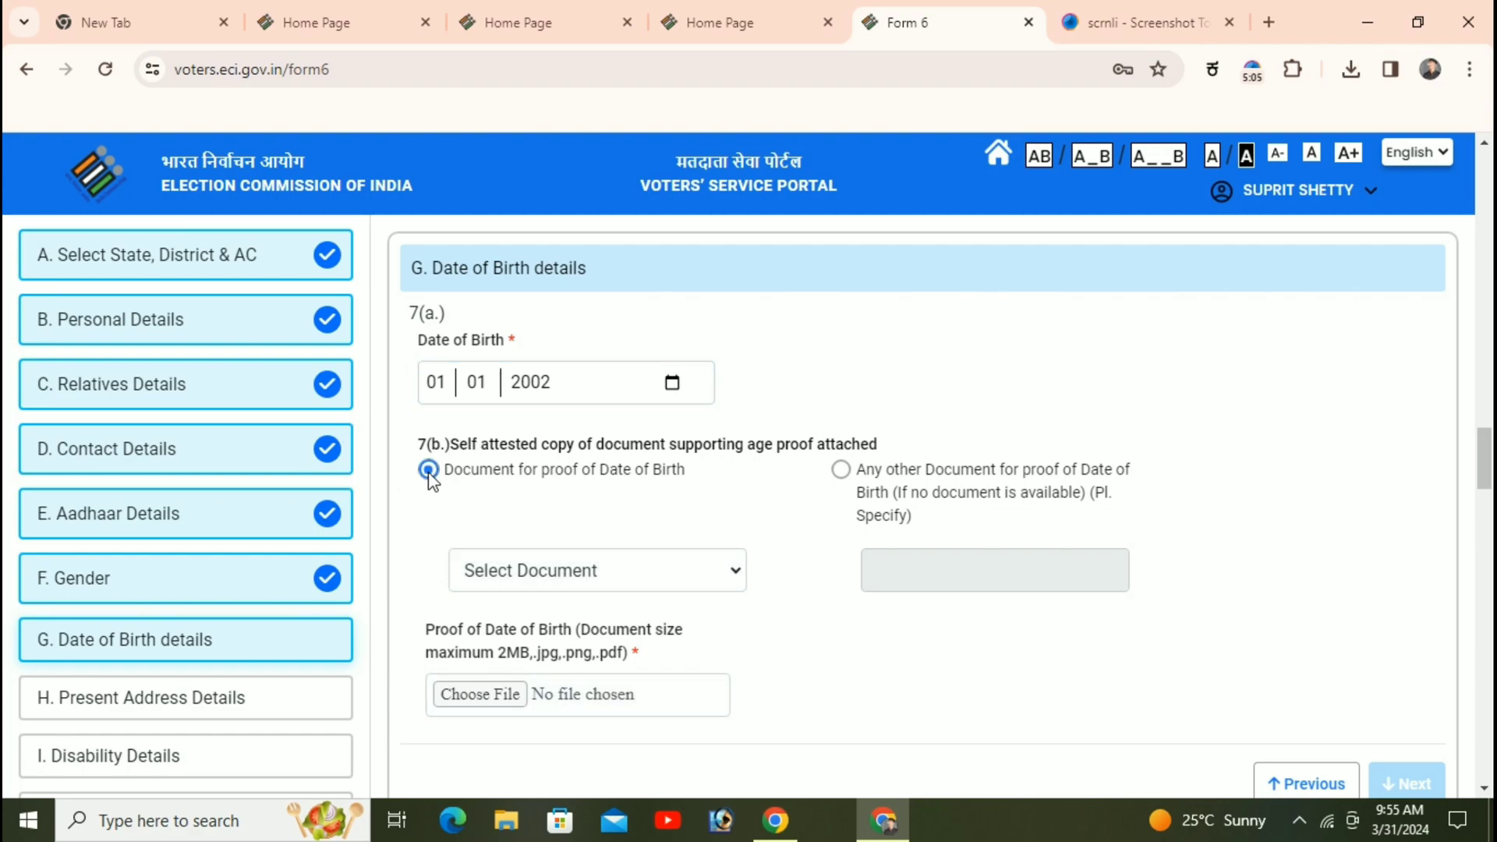
scroll(1179, 441, "down", 2)
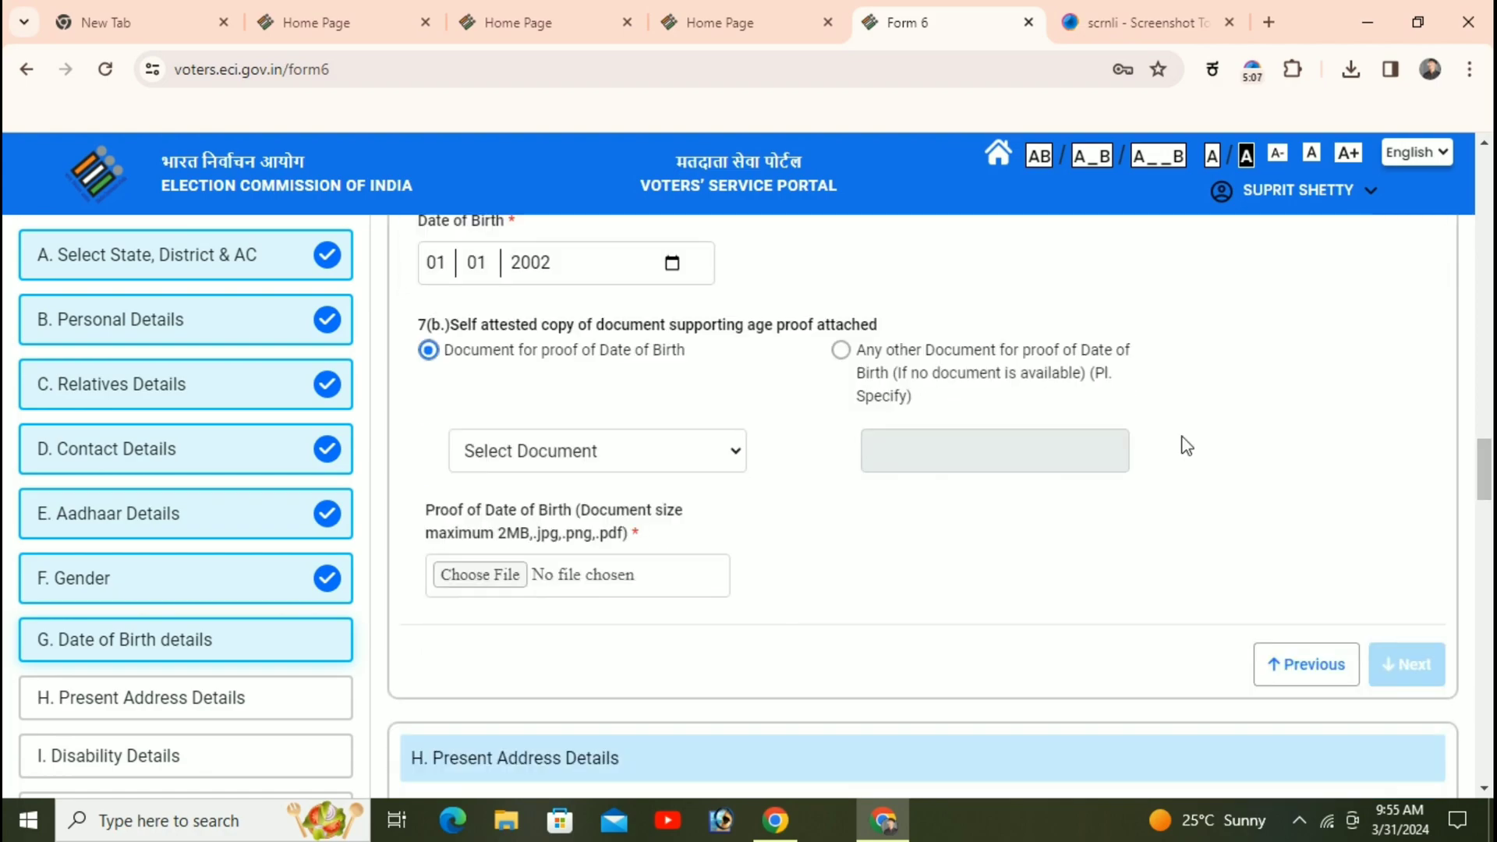
left_click(663, 451)
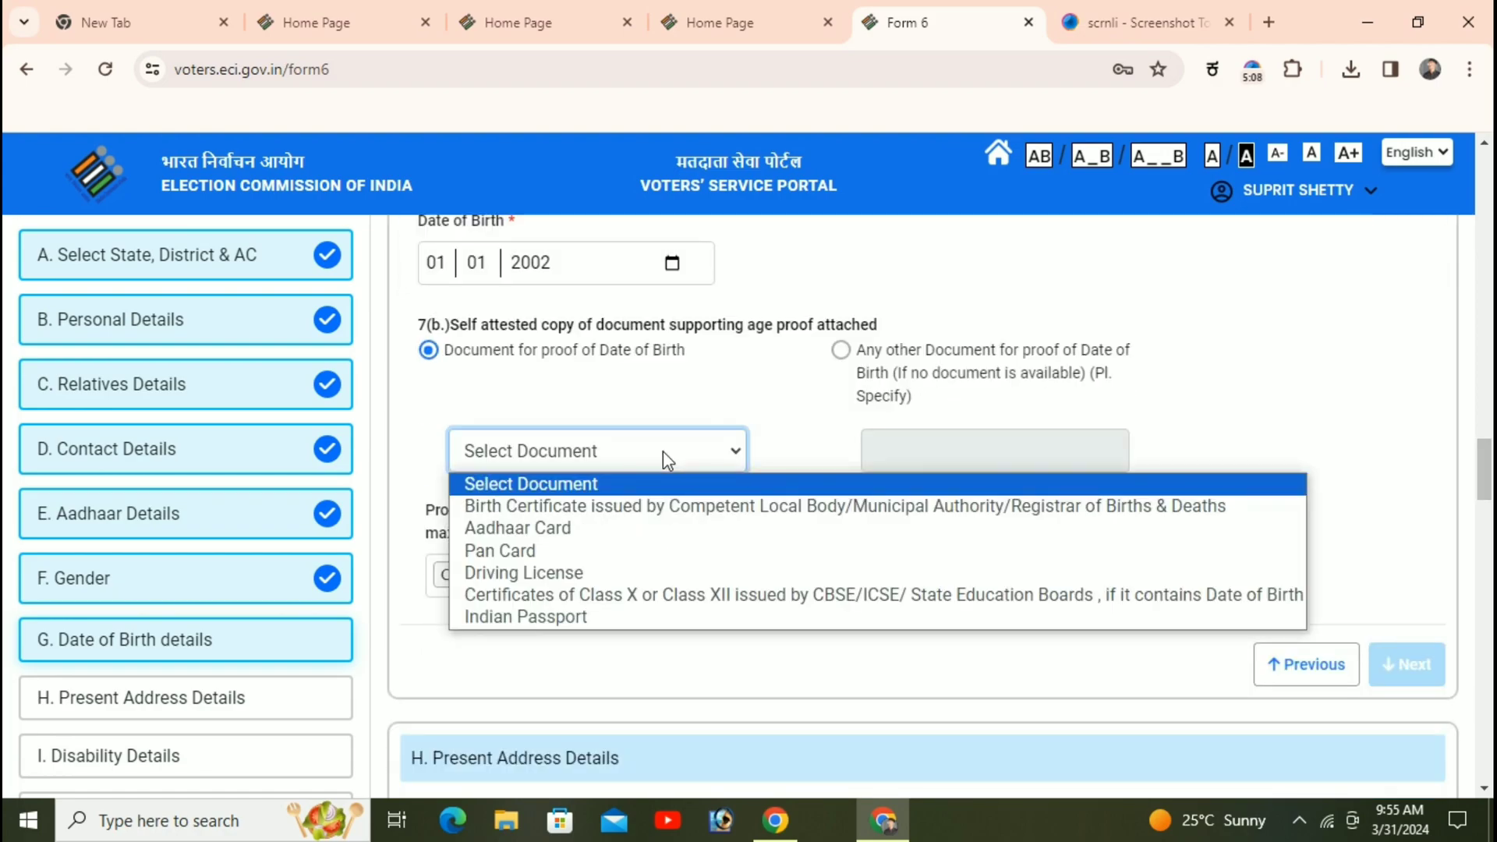
left_click(578, 530)
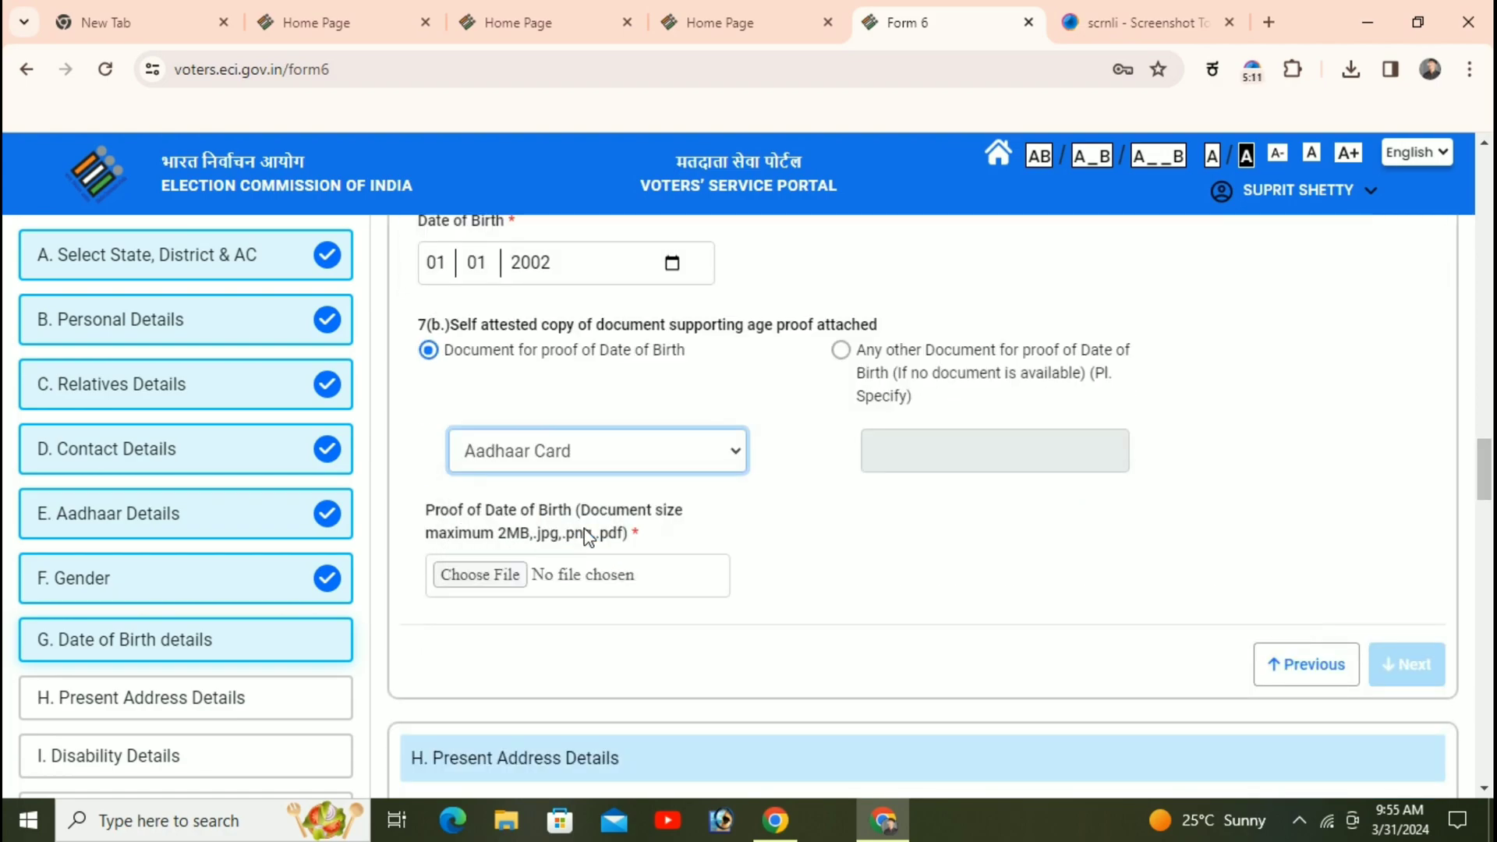
left_click(479, 565)
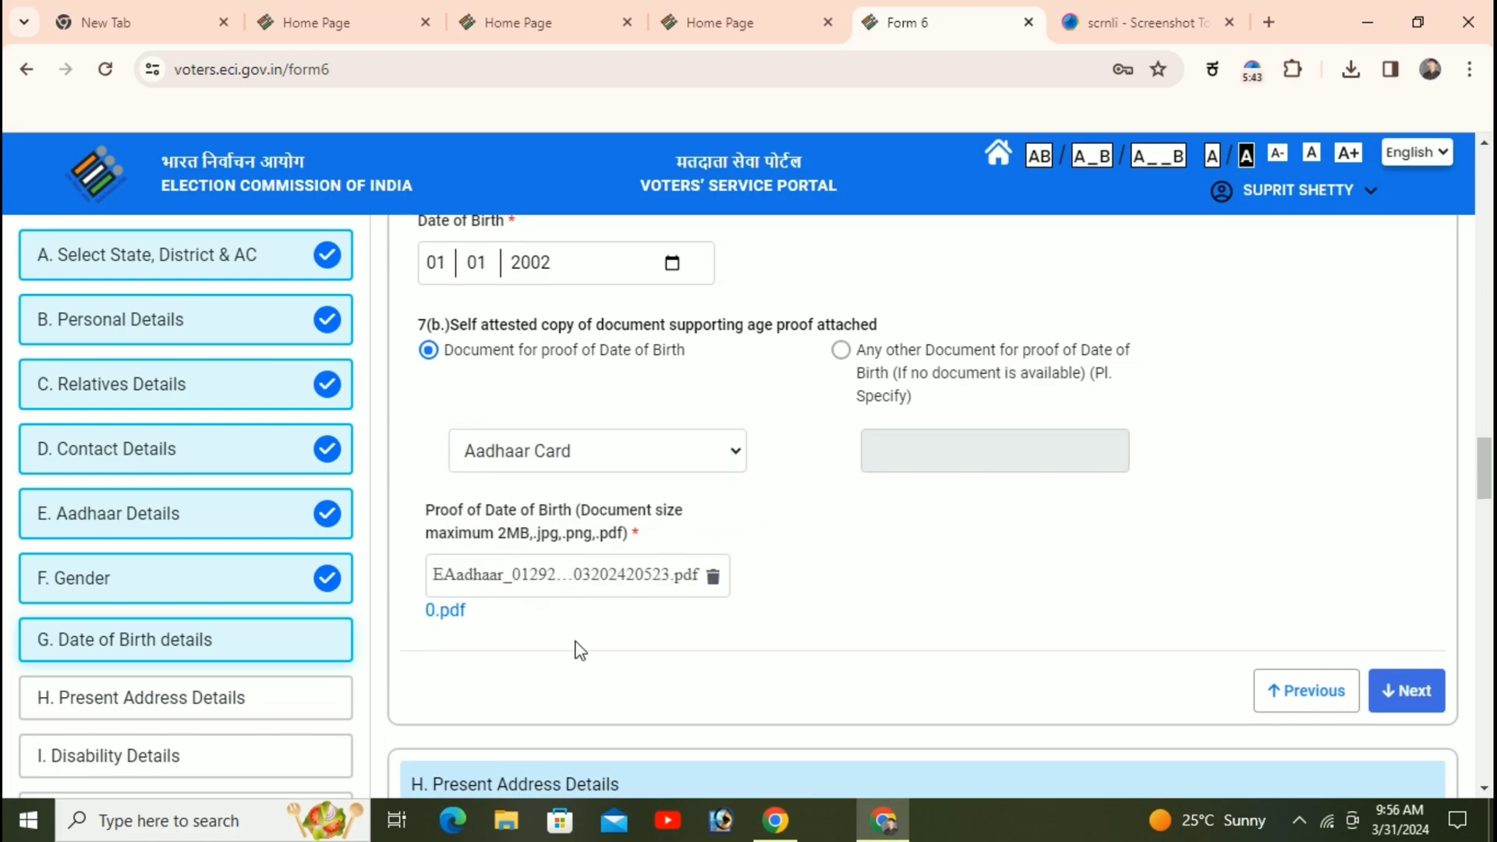
left_click(1405, 698)
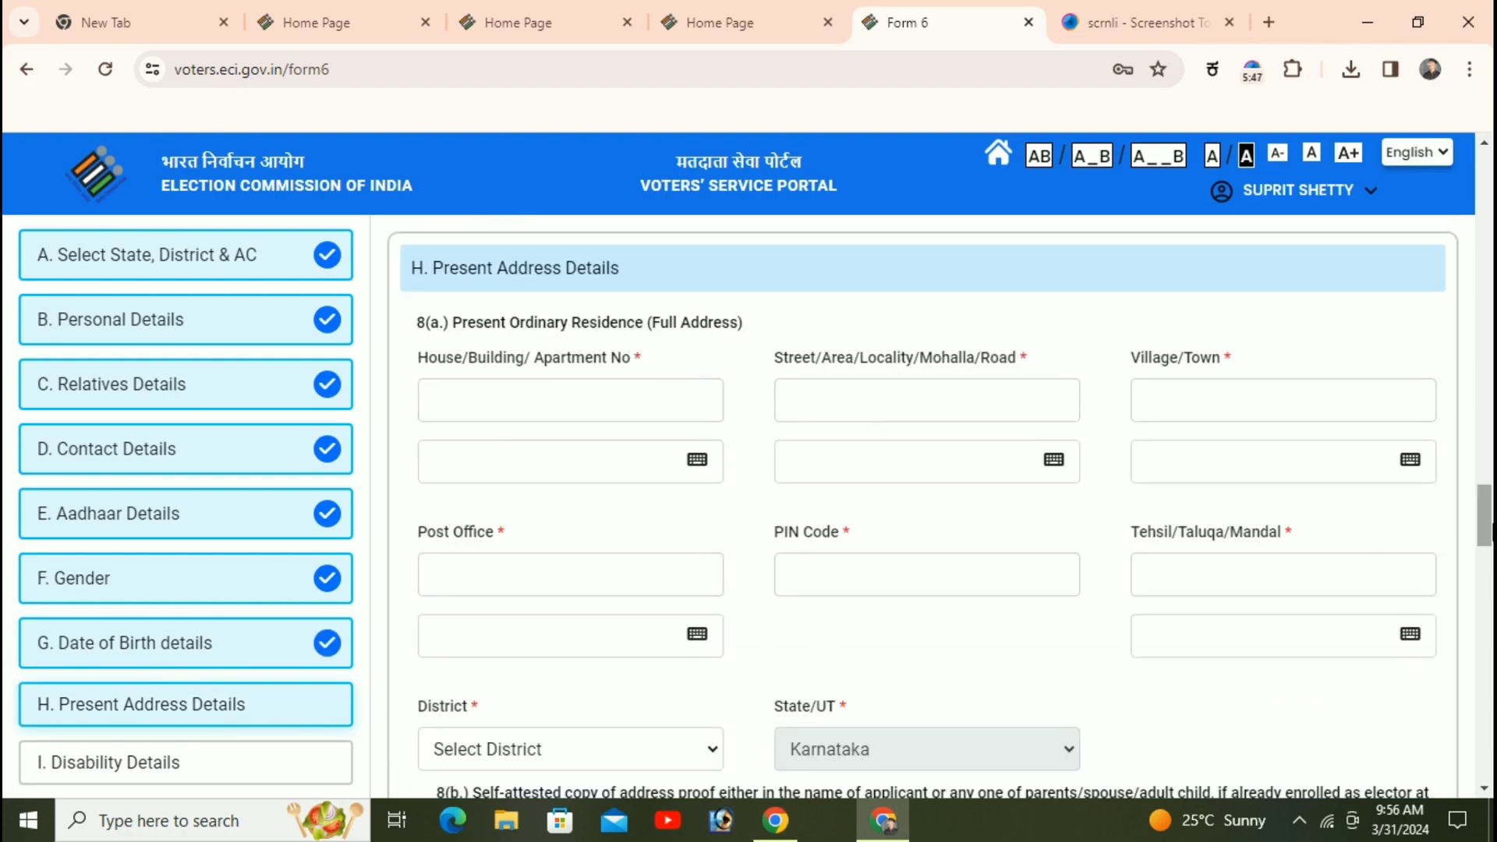
Enter the applicant's house number in the present address section
left_click_drag(1488, 532, 1486, 534)
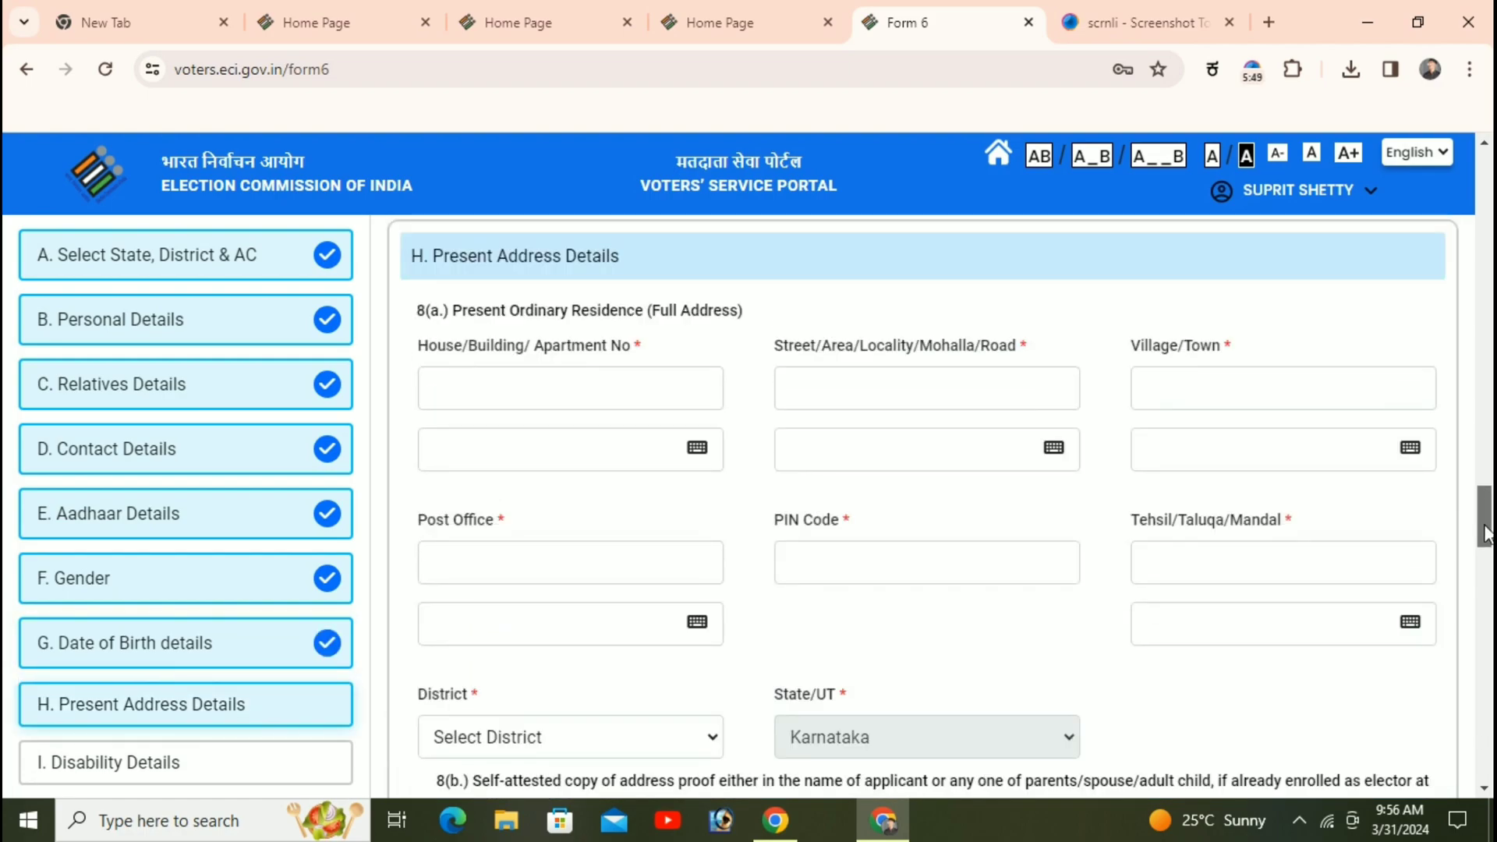
left_click(442, 387)
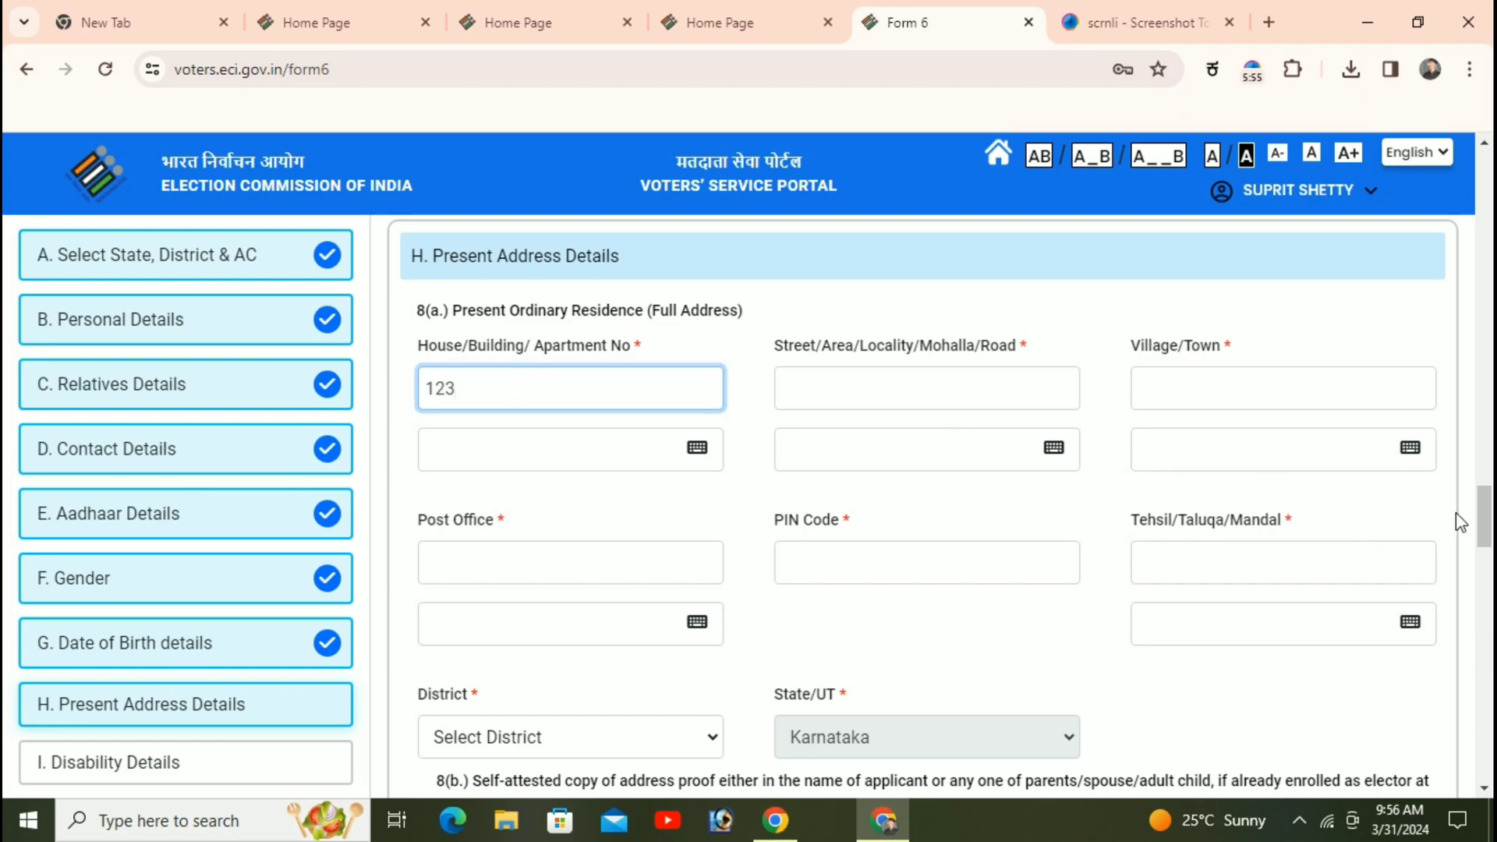
scroll(1485, 518, "down", 1)
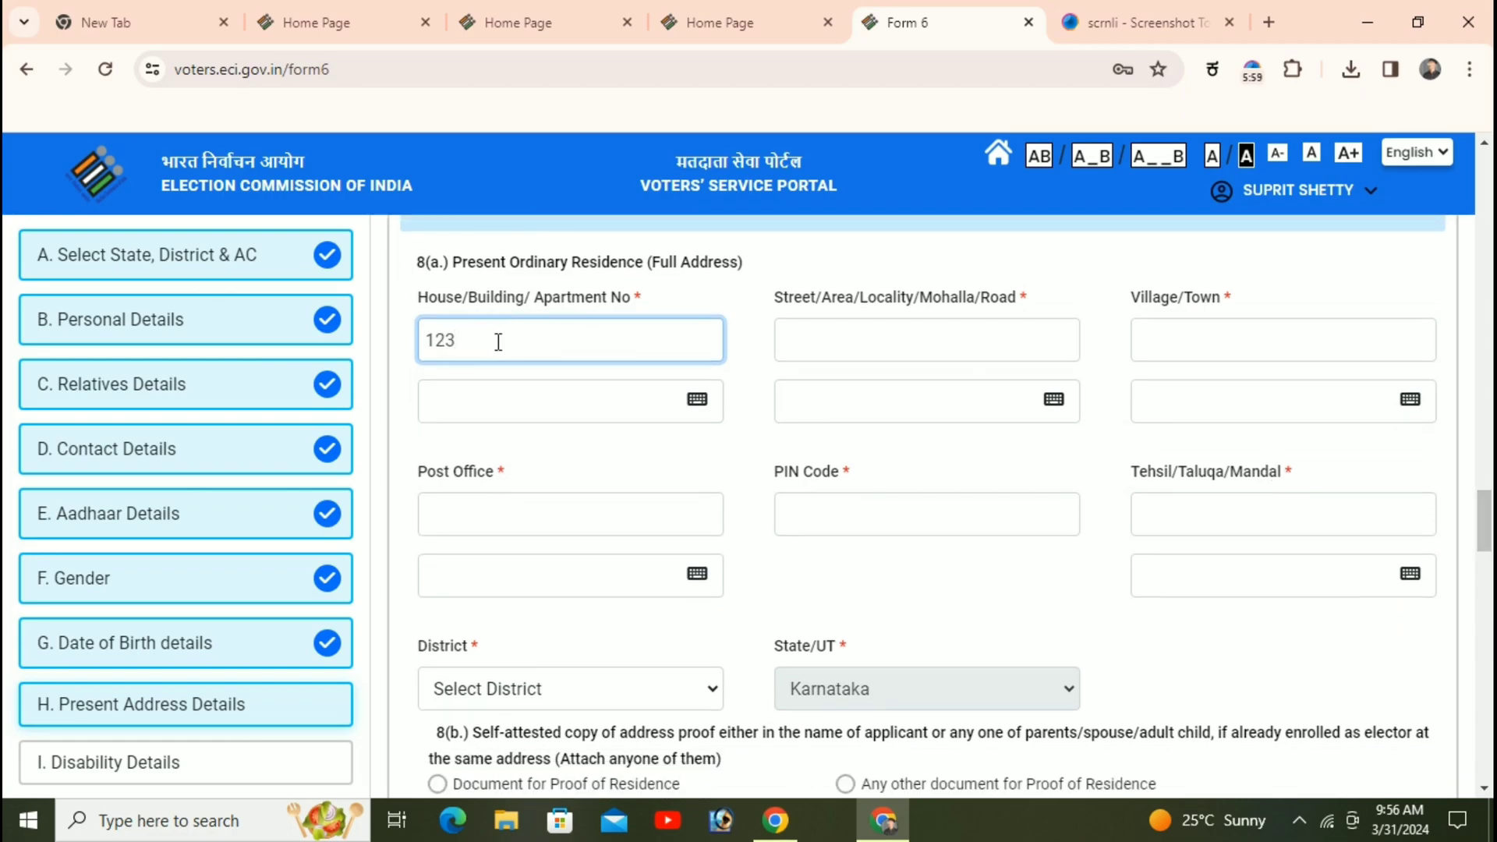
type("2")
Review the street, village/town, post office, PIN code and tehsil fields of the present address
left_click(822, 344)
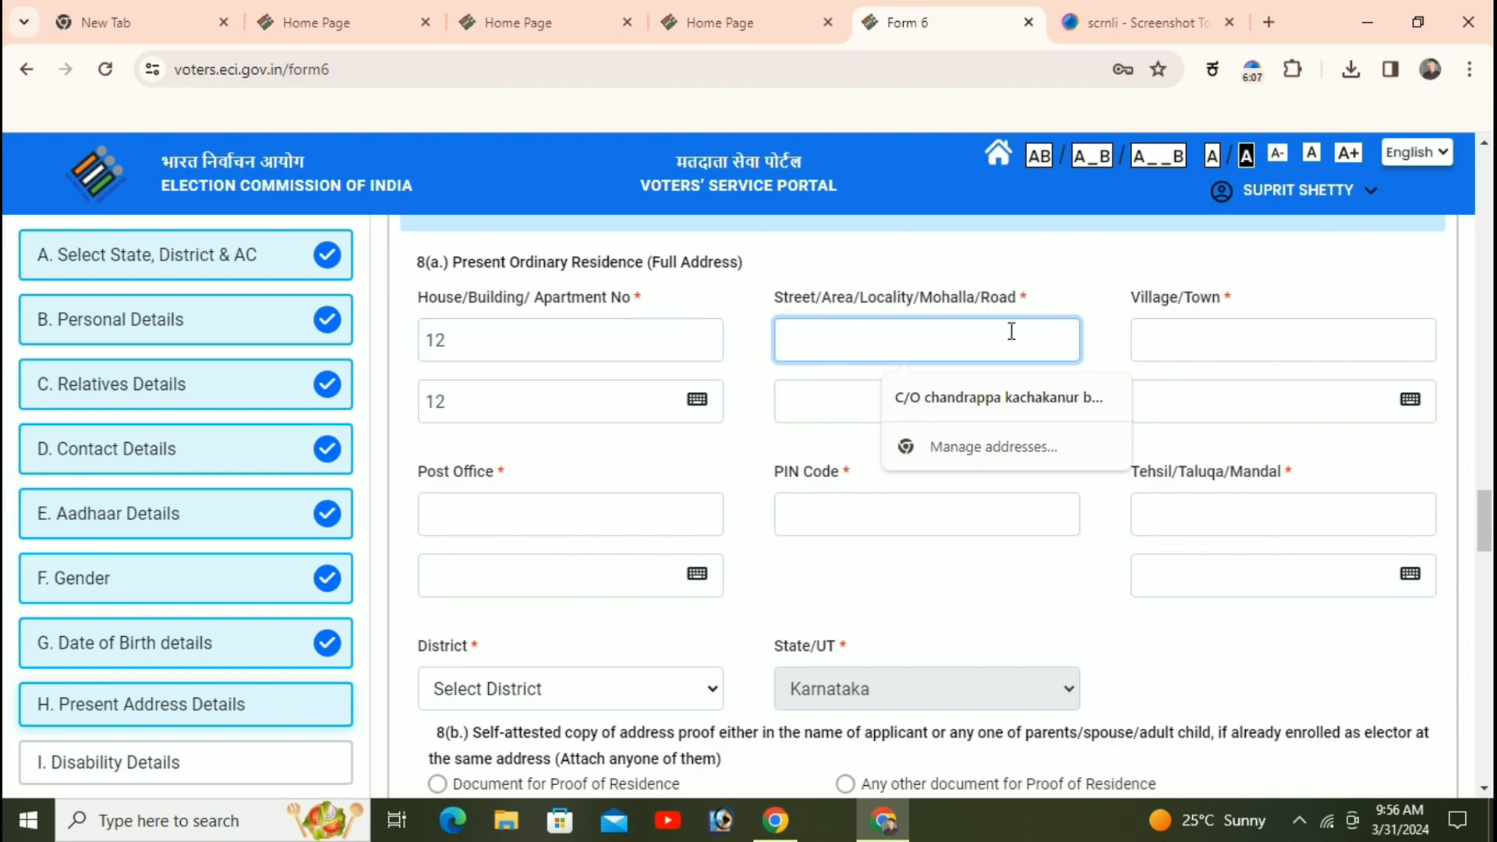
left_click(1178, 340)
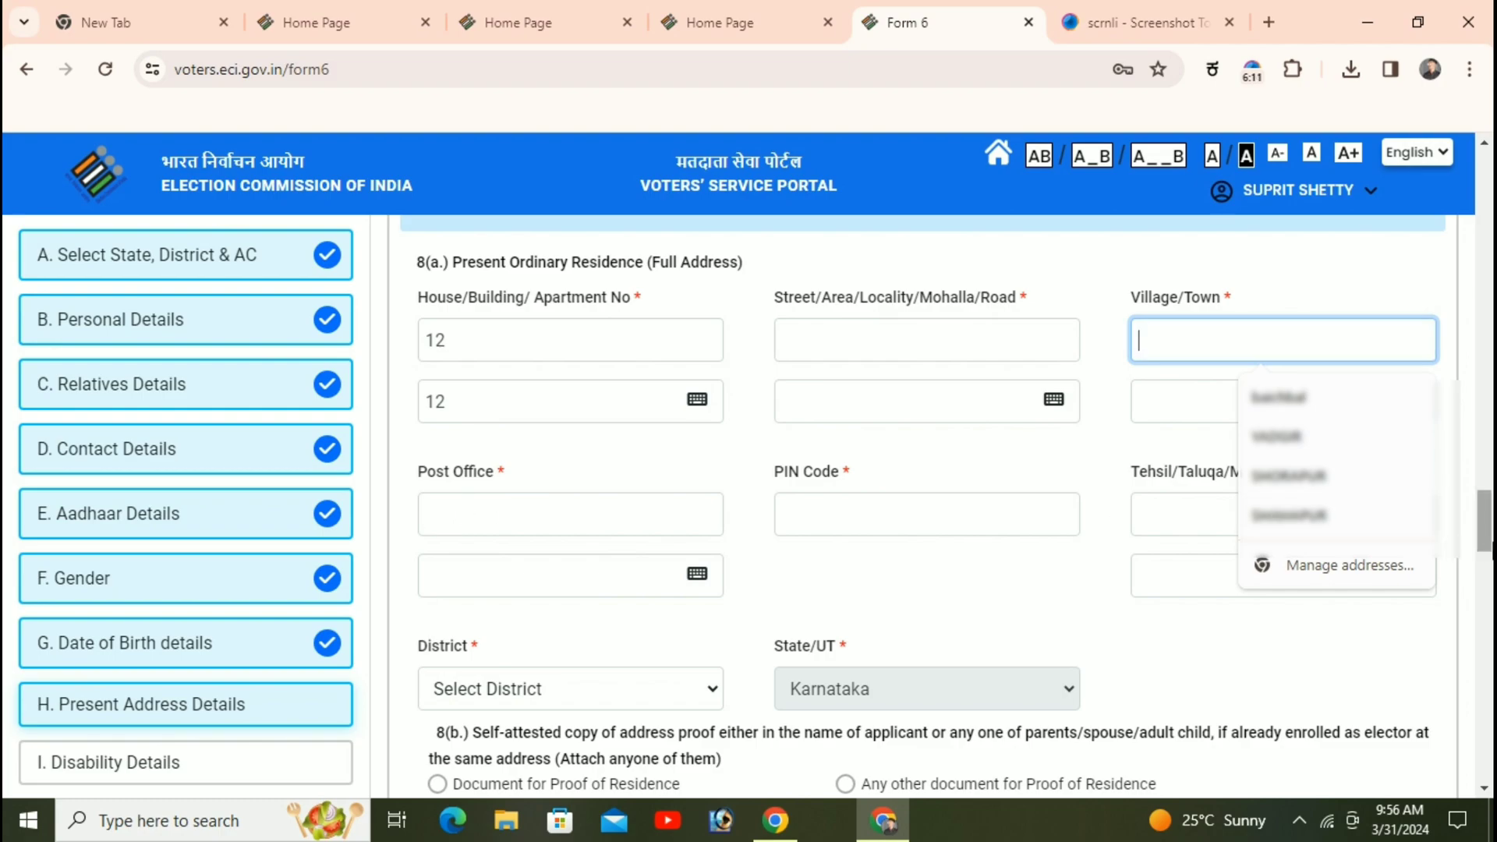
scroll(546, 436, "down", 1)
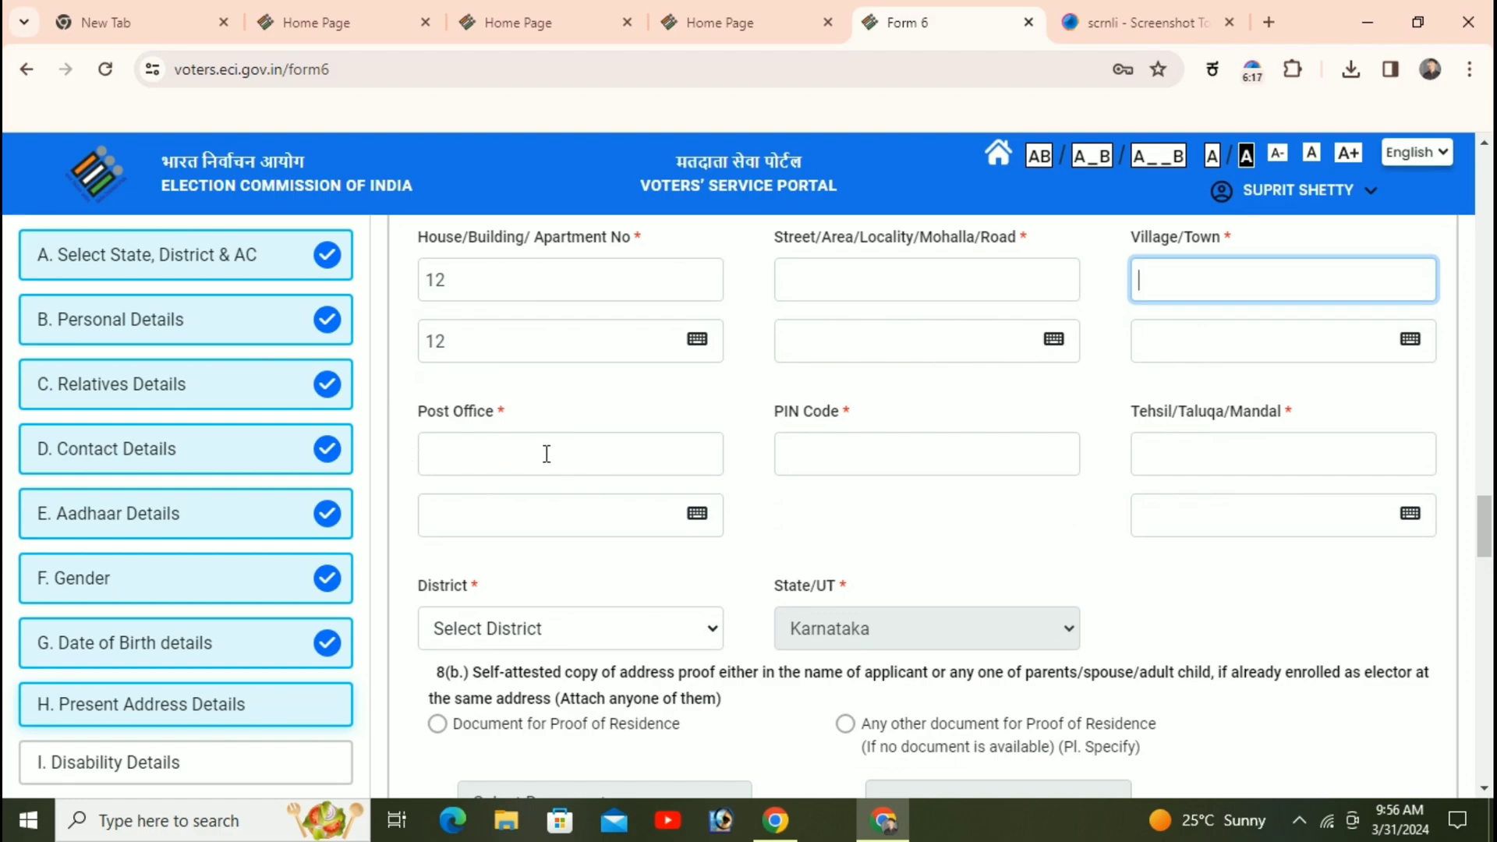
left_click(499, 448)
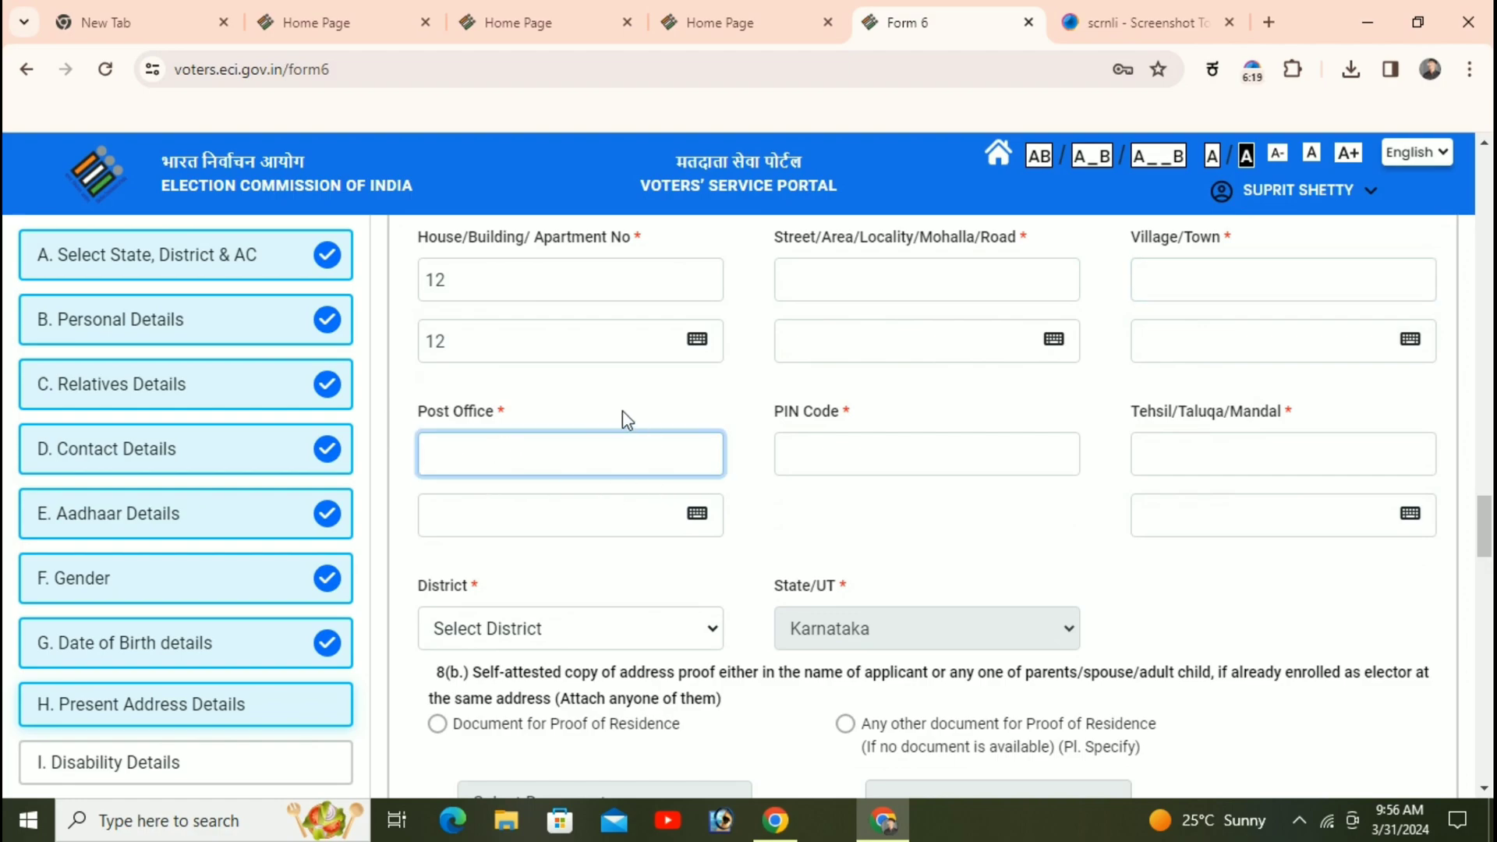
left_click(834, 452)
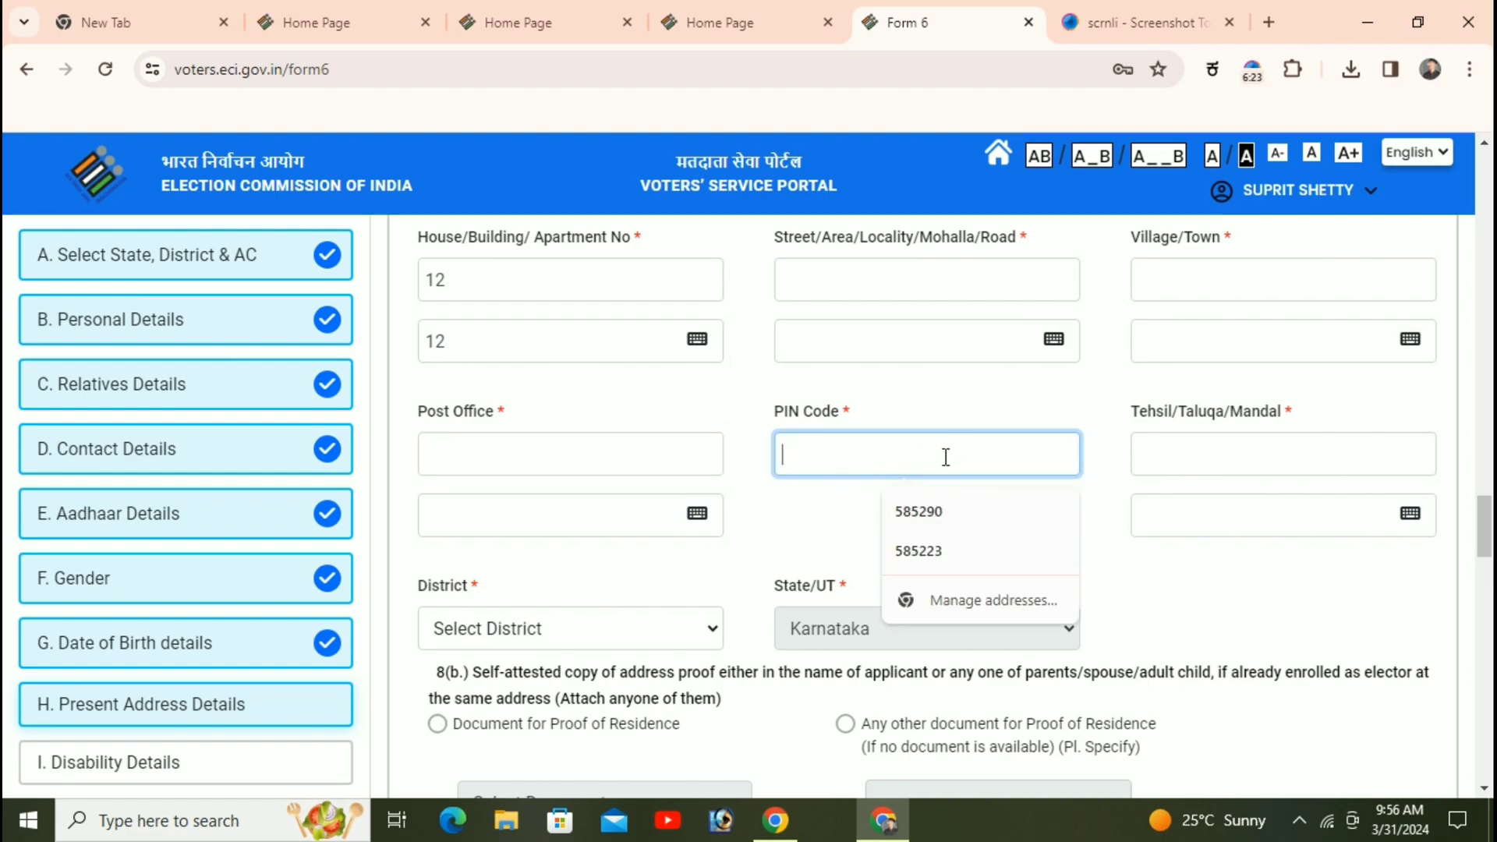
left_click(928, 421)
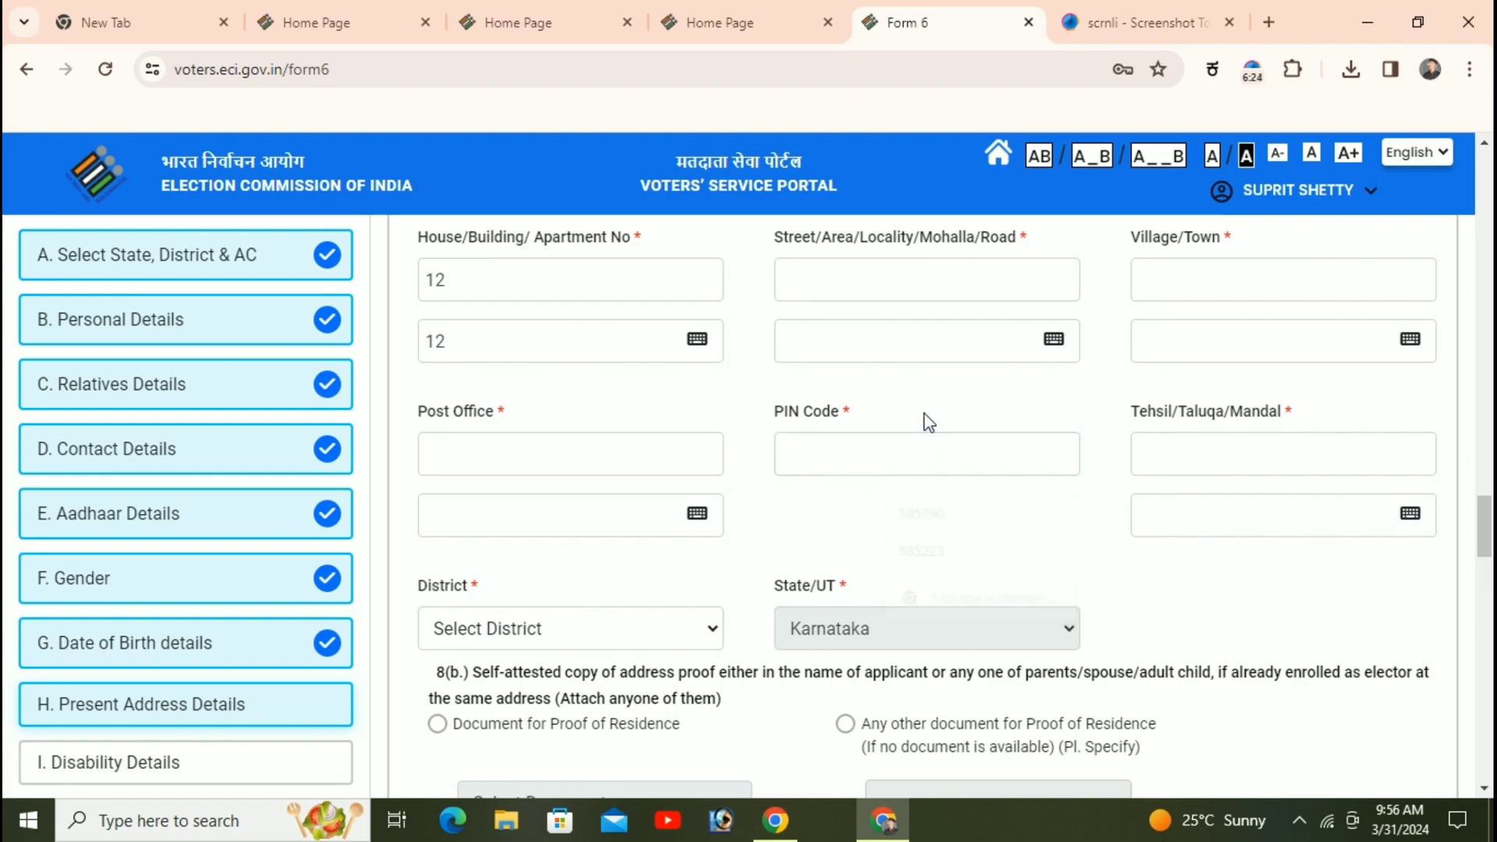
left_click(1175, 454)
left_click(1201, 420)
Set the district of the present address to YADGIR
scroll(958, 474, "down", 2)
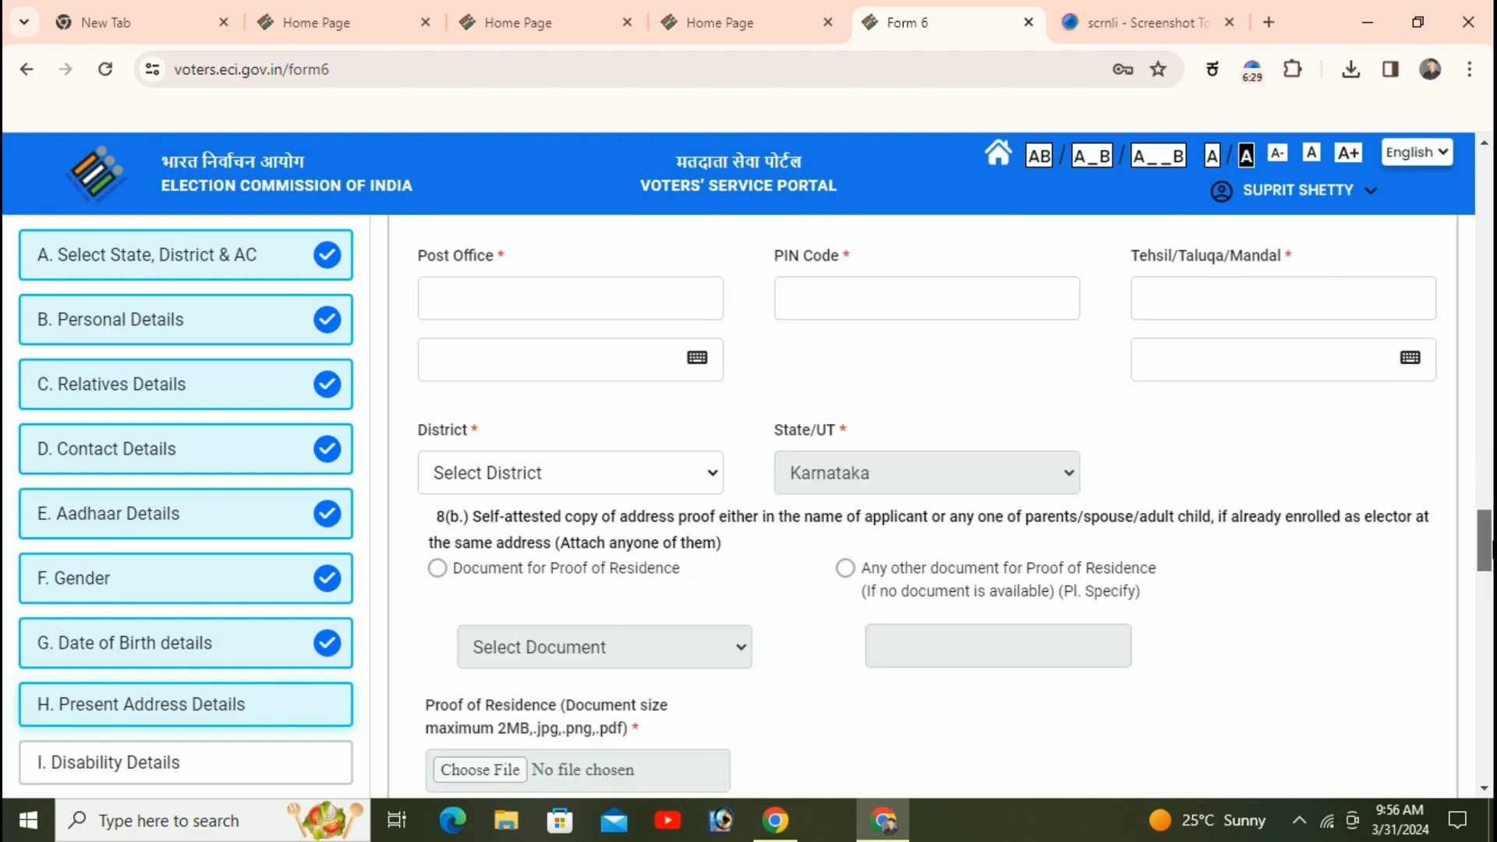
left_click(637, 475)
left_click(597, 527)
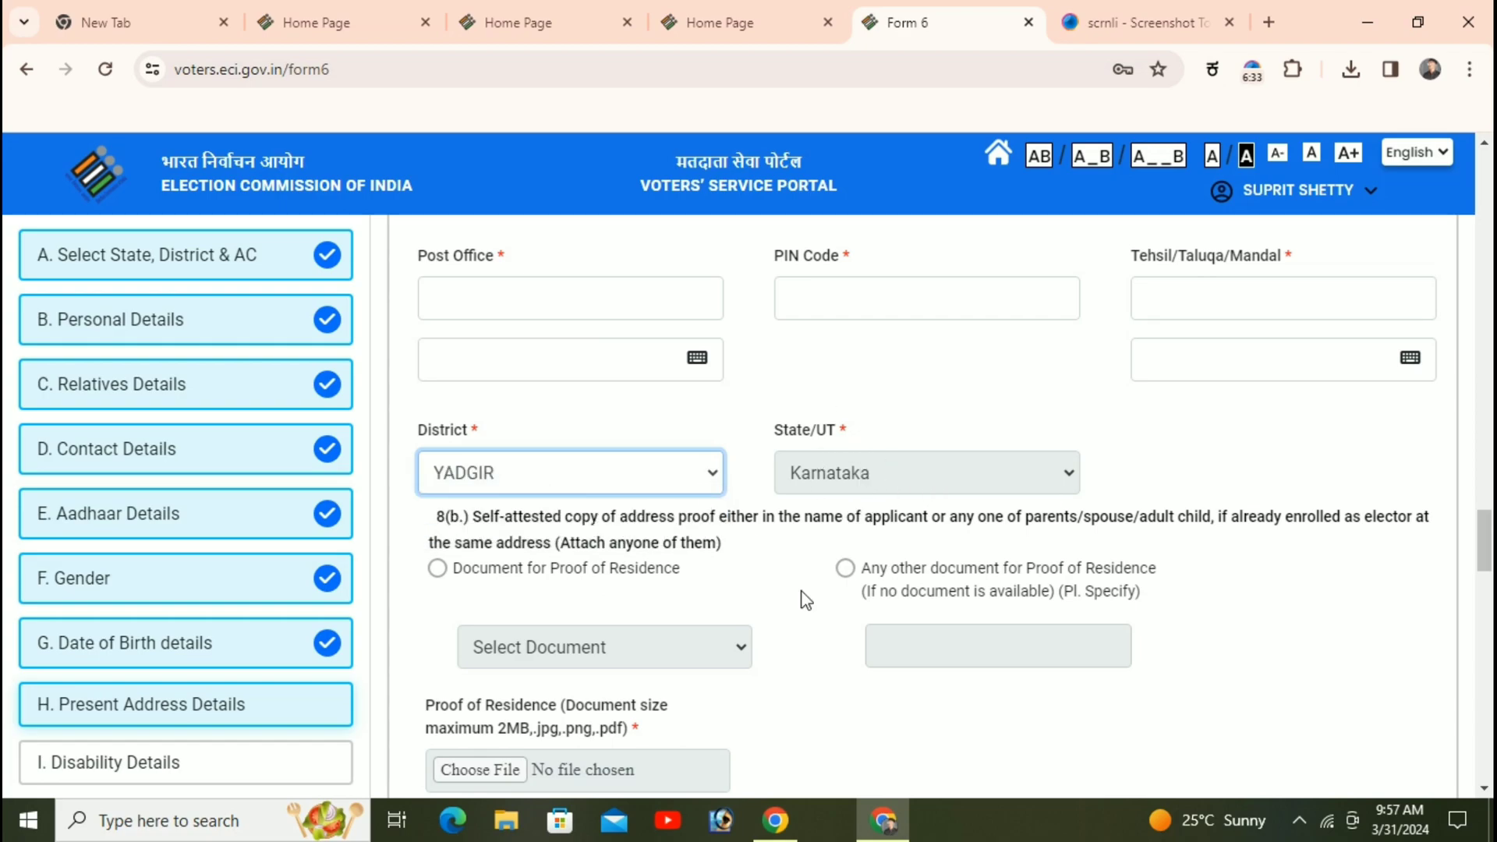
Choose to attach a document for proof of residence and set its type to Aadhaar Card
scroll(720, 463, "down", 2)
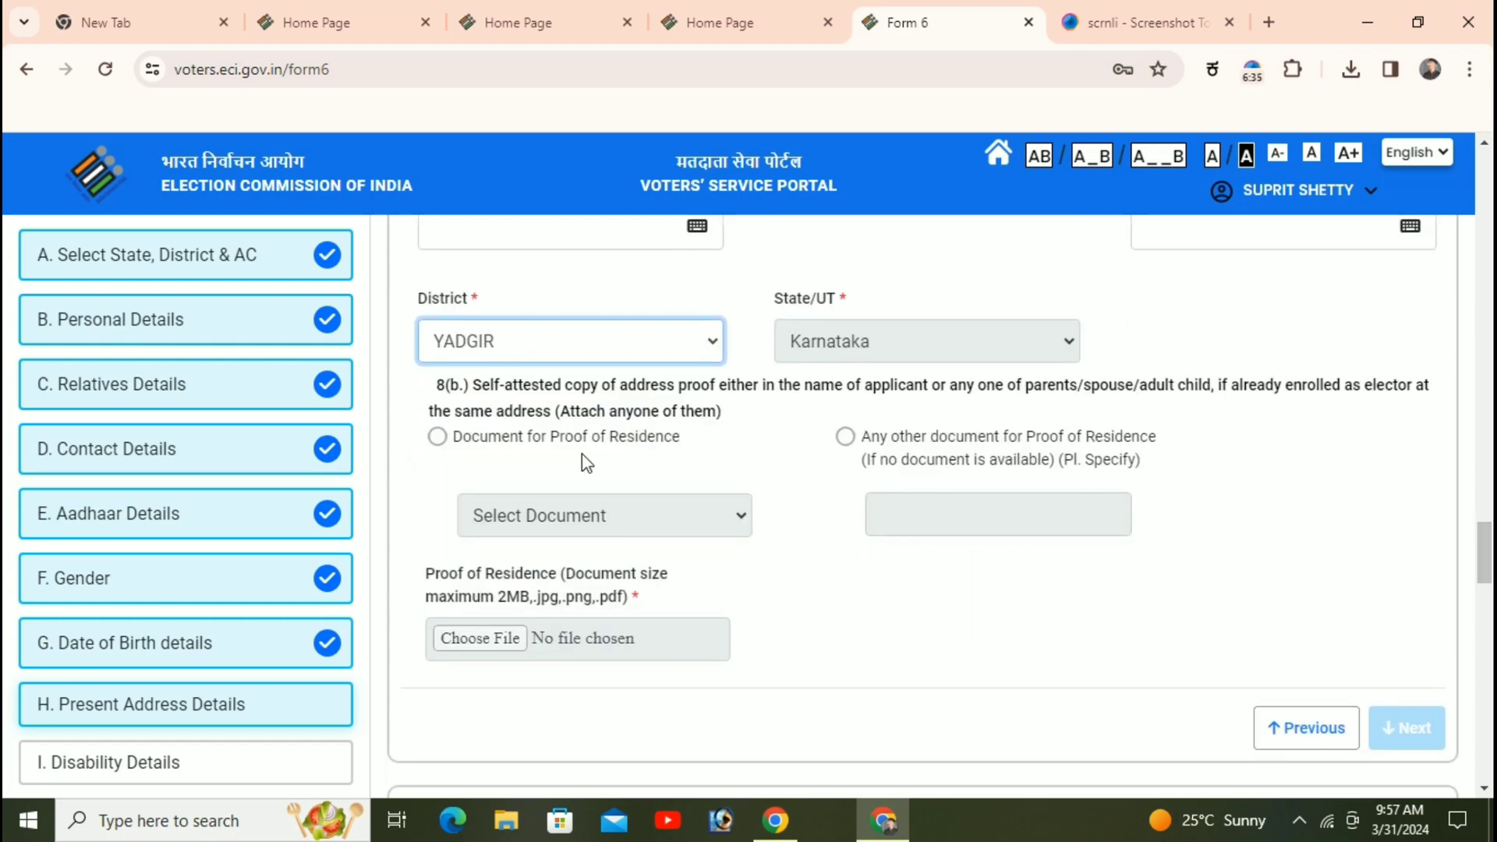
left_click(438, 436)
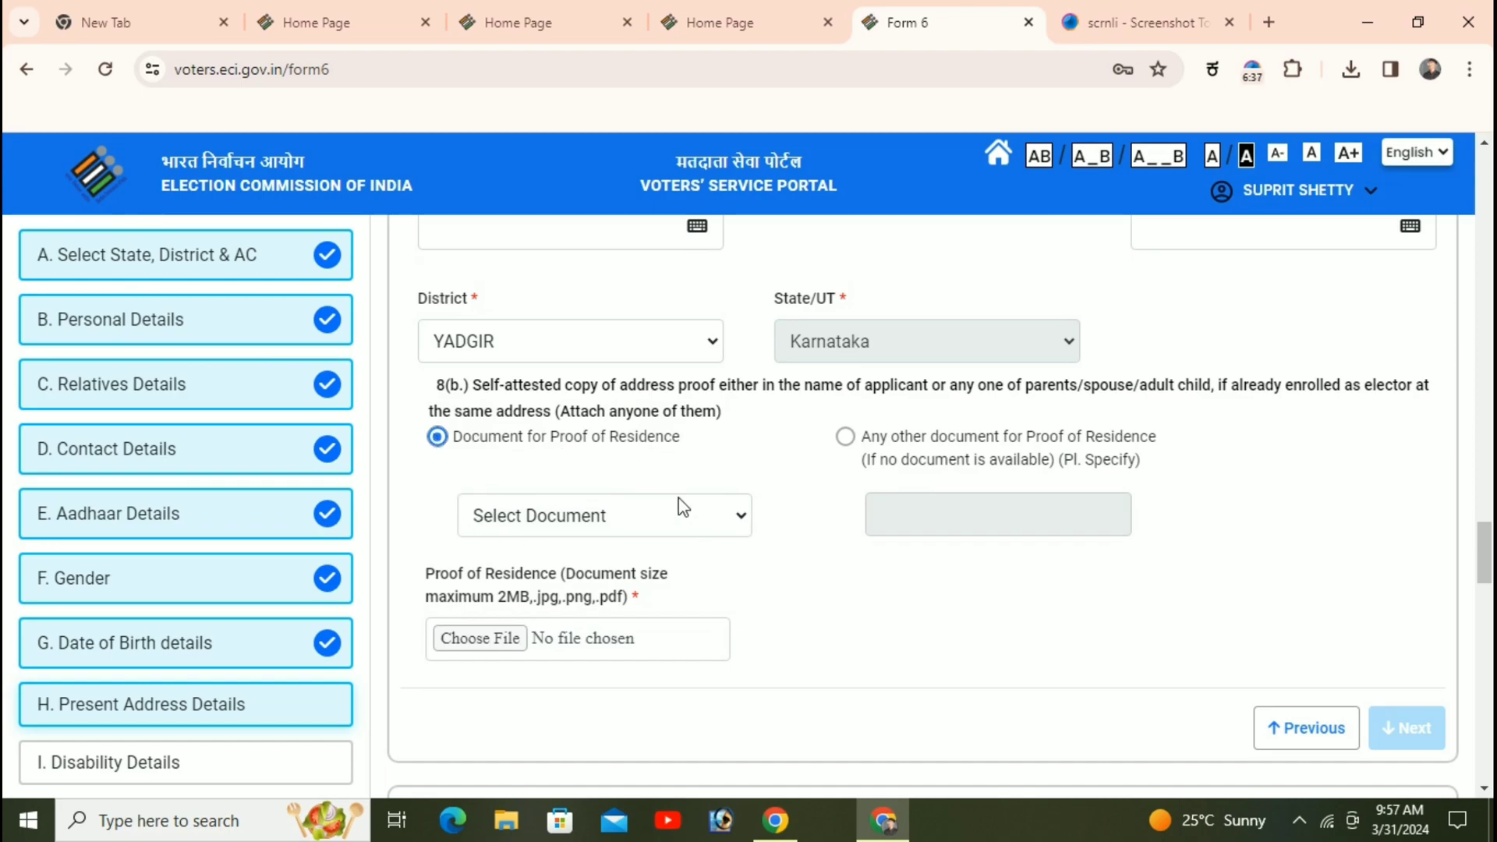
left_click(625, 516)
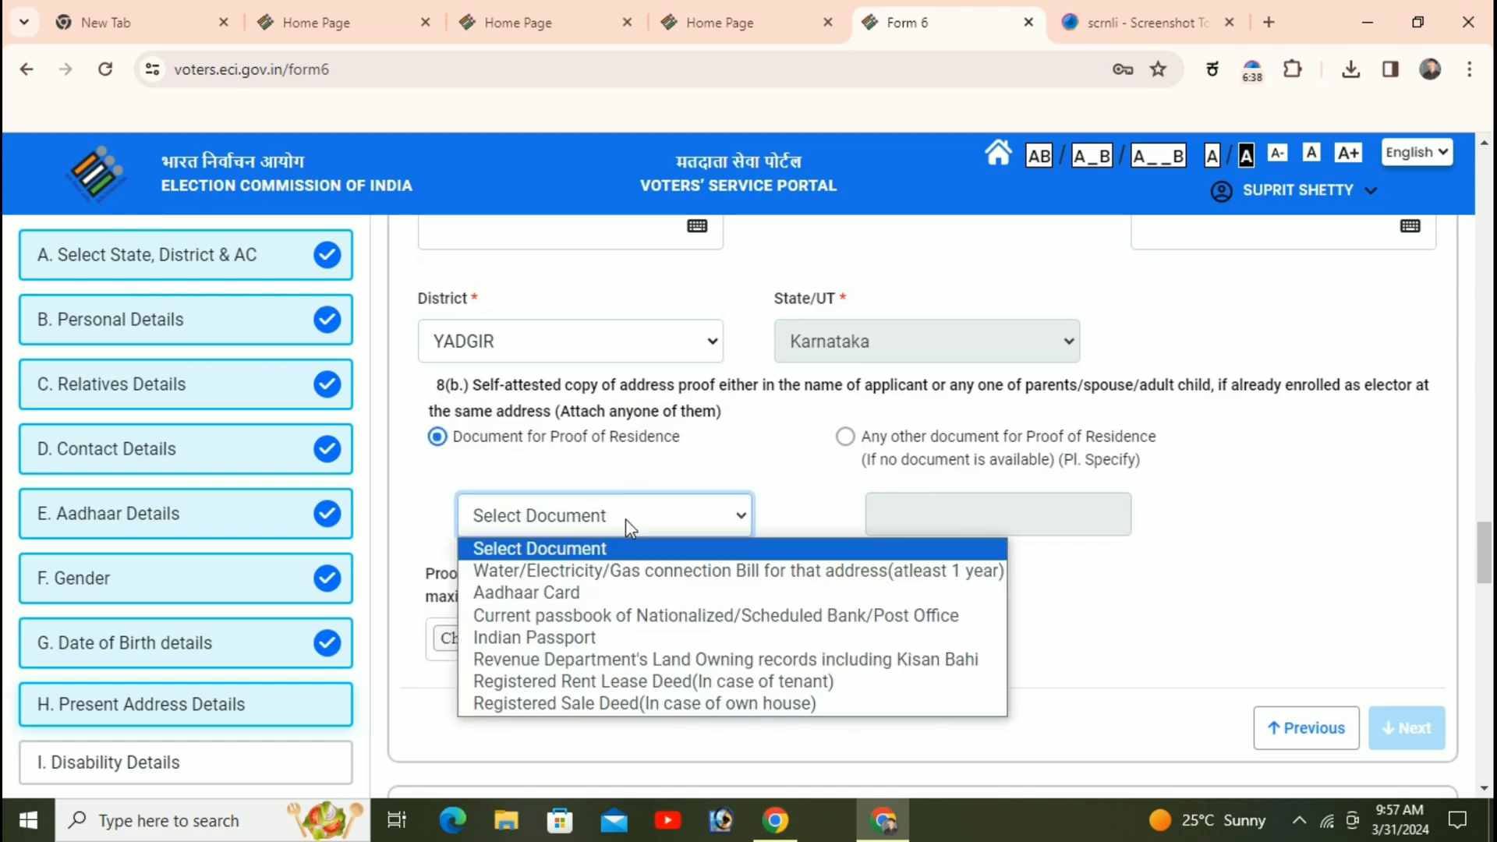
left_click(550, 594)
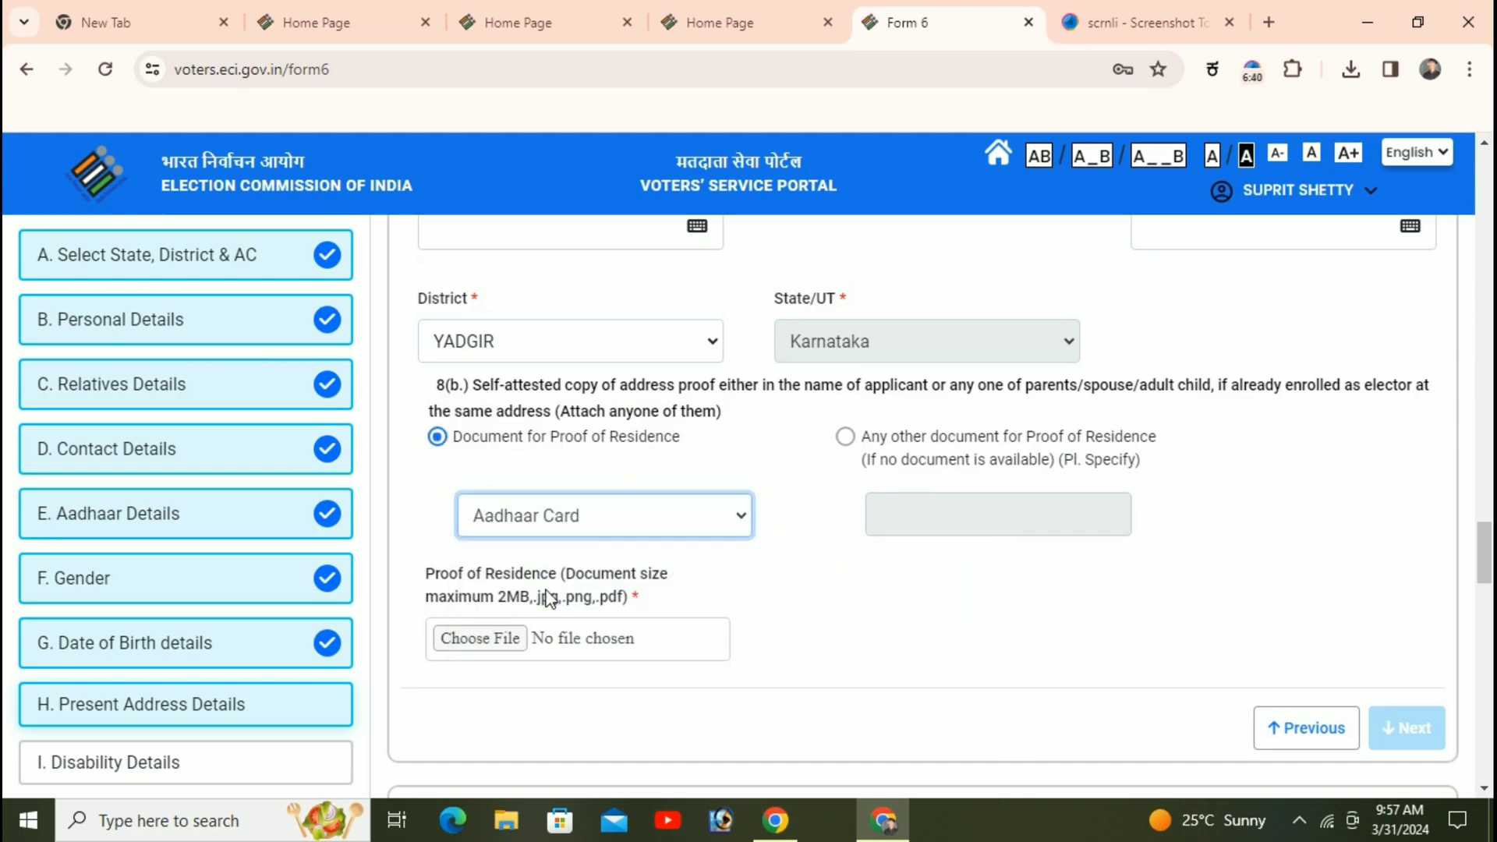
Upload the Aadhaar PDF as proof of residence and continue to the disability section
left_click(481, 639)
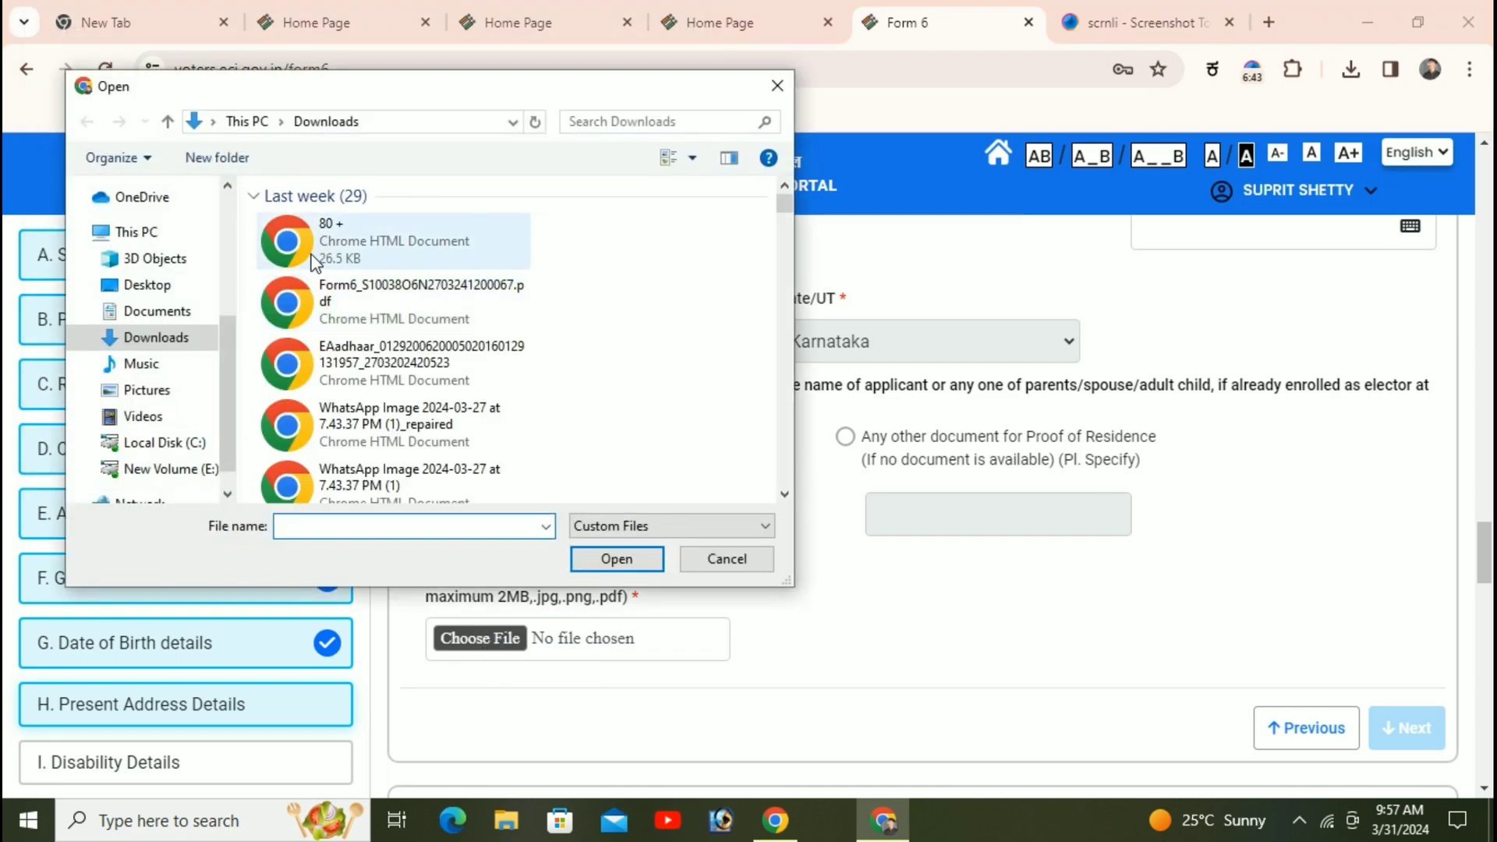
double_click(377, 308)
scroll(532, 578, "down", 2)
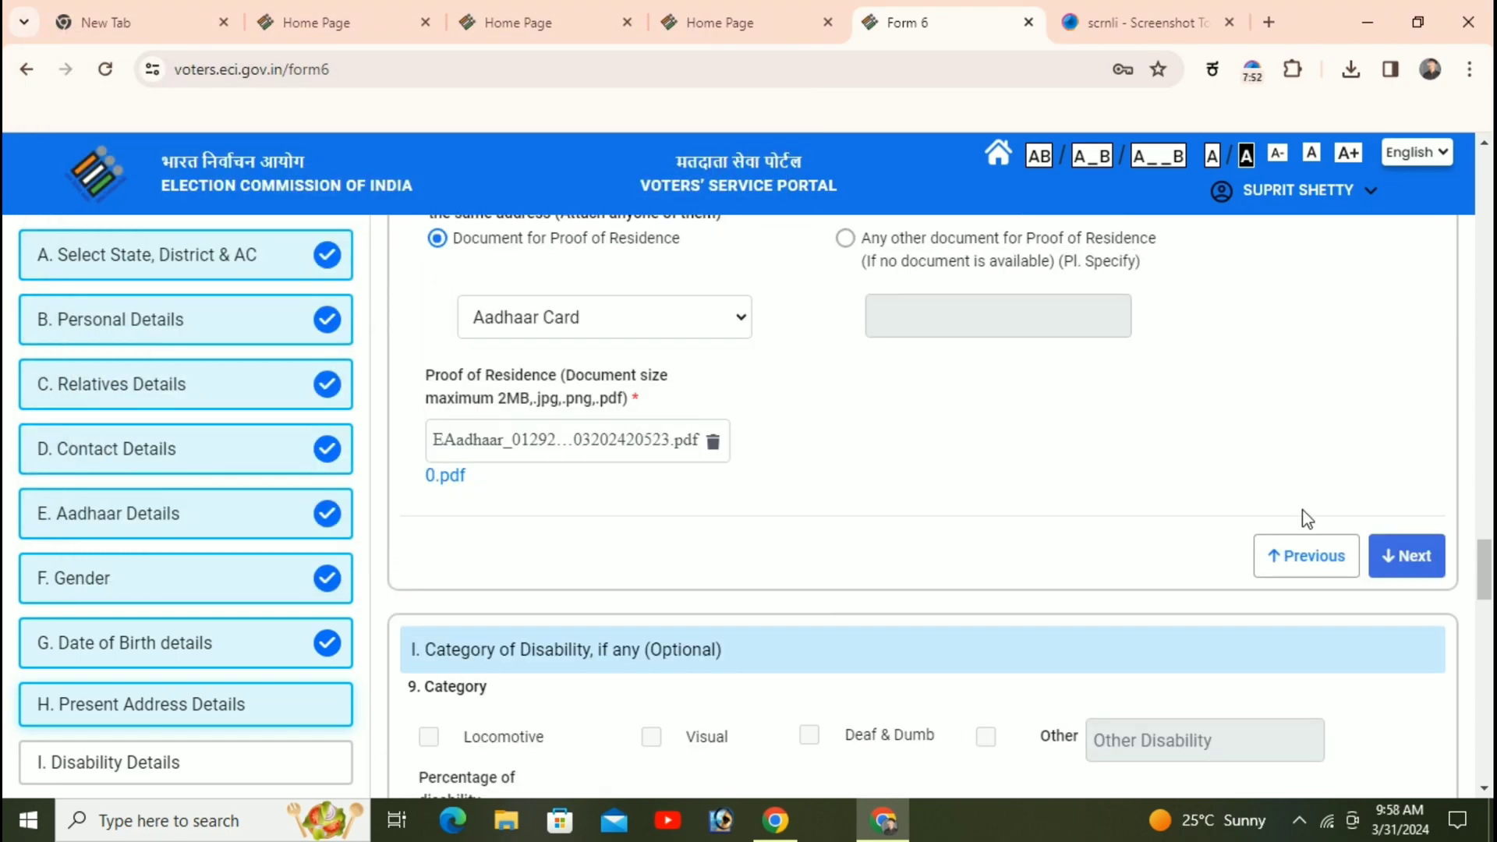
left_click(1401, 567)
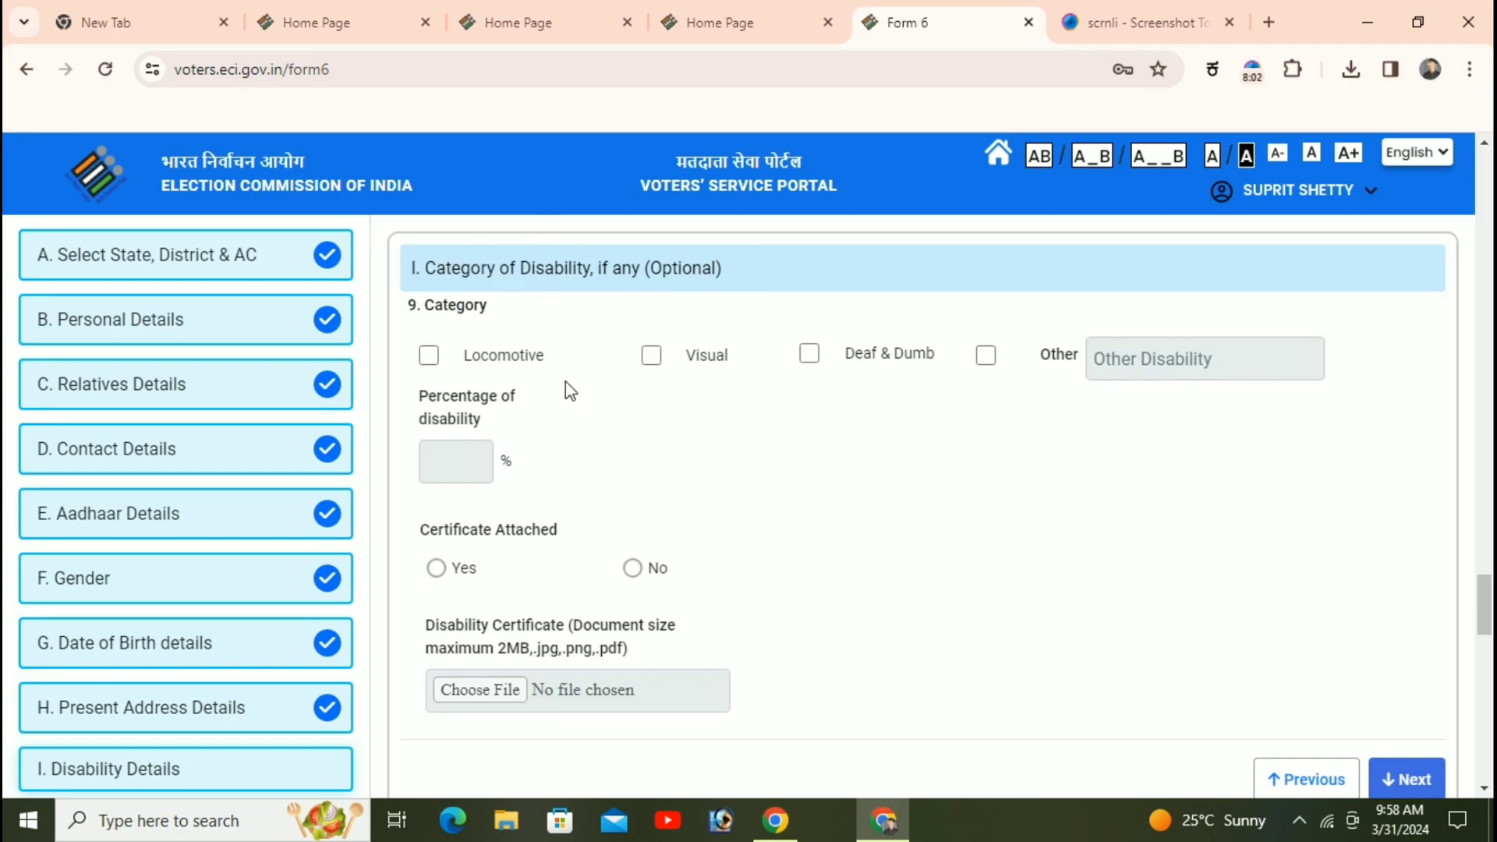
Skip the optional disability category section and enter the family member's name in the family details
mouse_move(1493, 627)
left_mouse_down()
mouse_move(1486, 608)
mouse_move(1486, 646)
left_mouse_up()
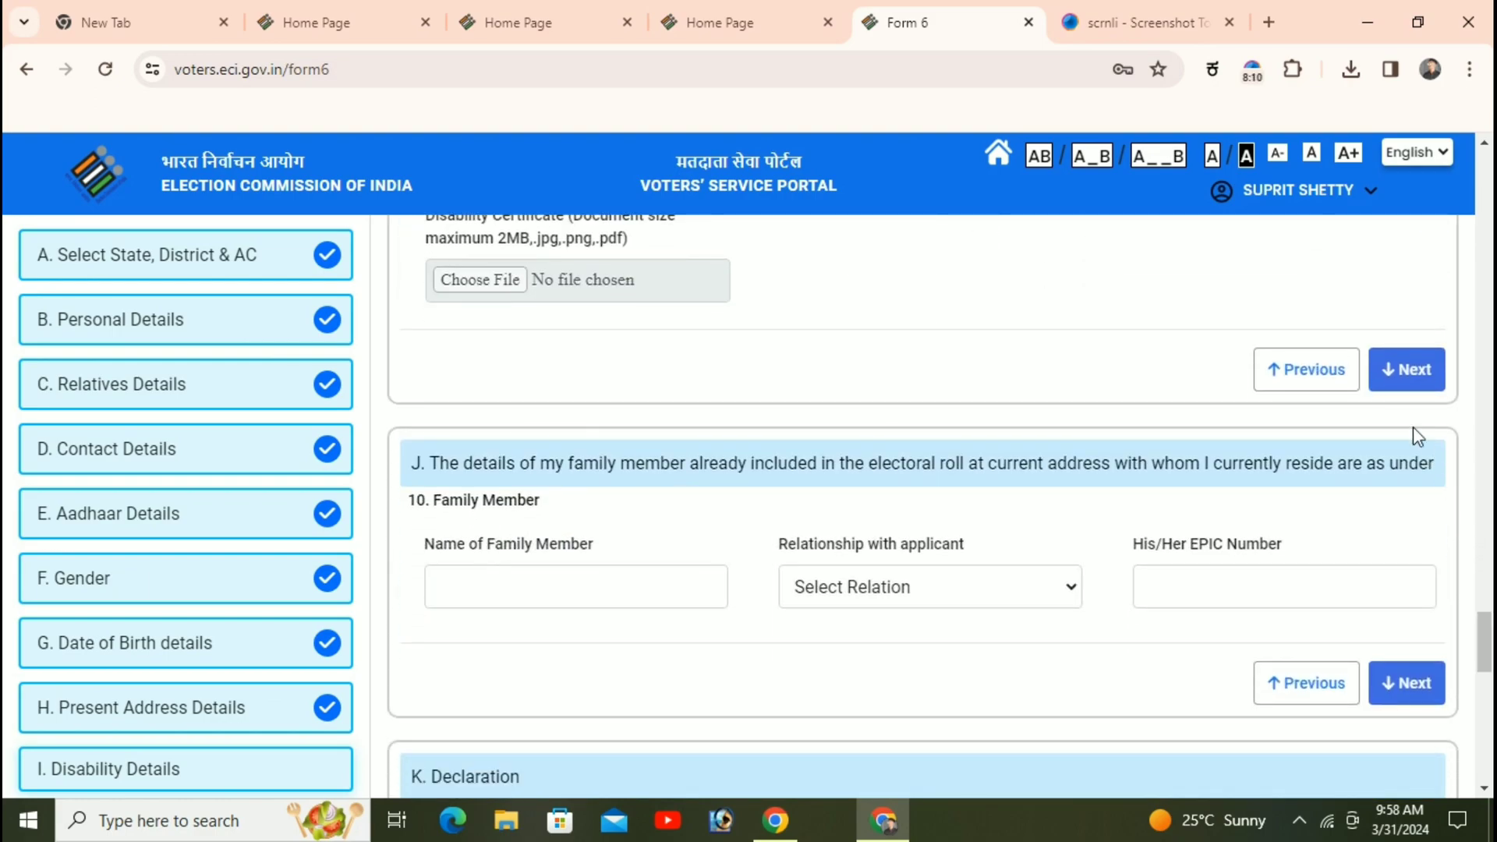
left_click(1384, 372)
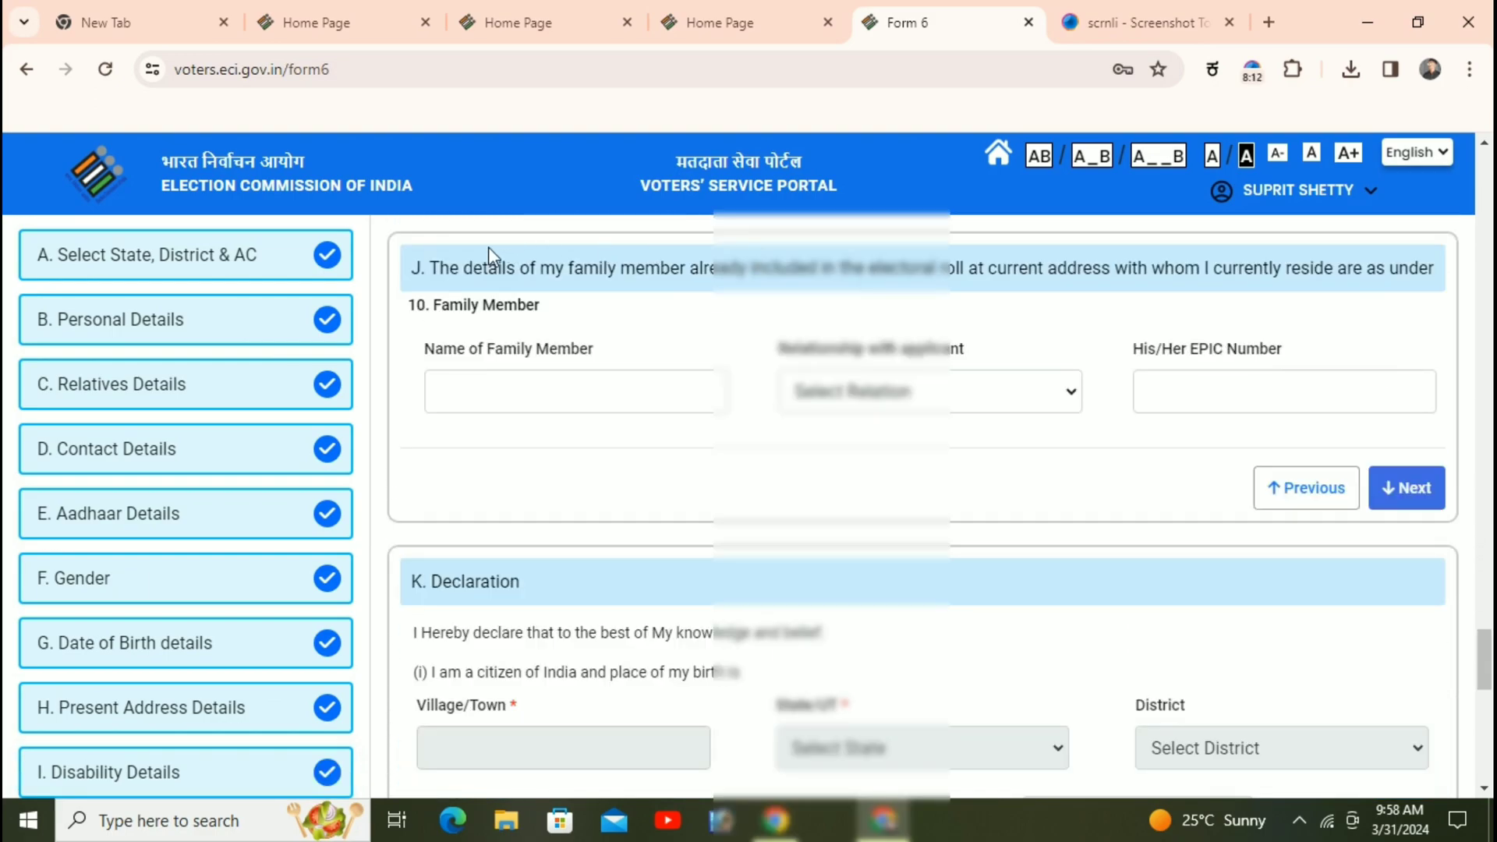
left_click(466, 383)
left_click(510, 465)
left_click(490, 379)
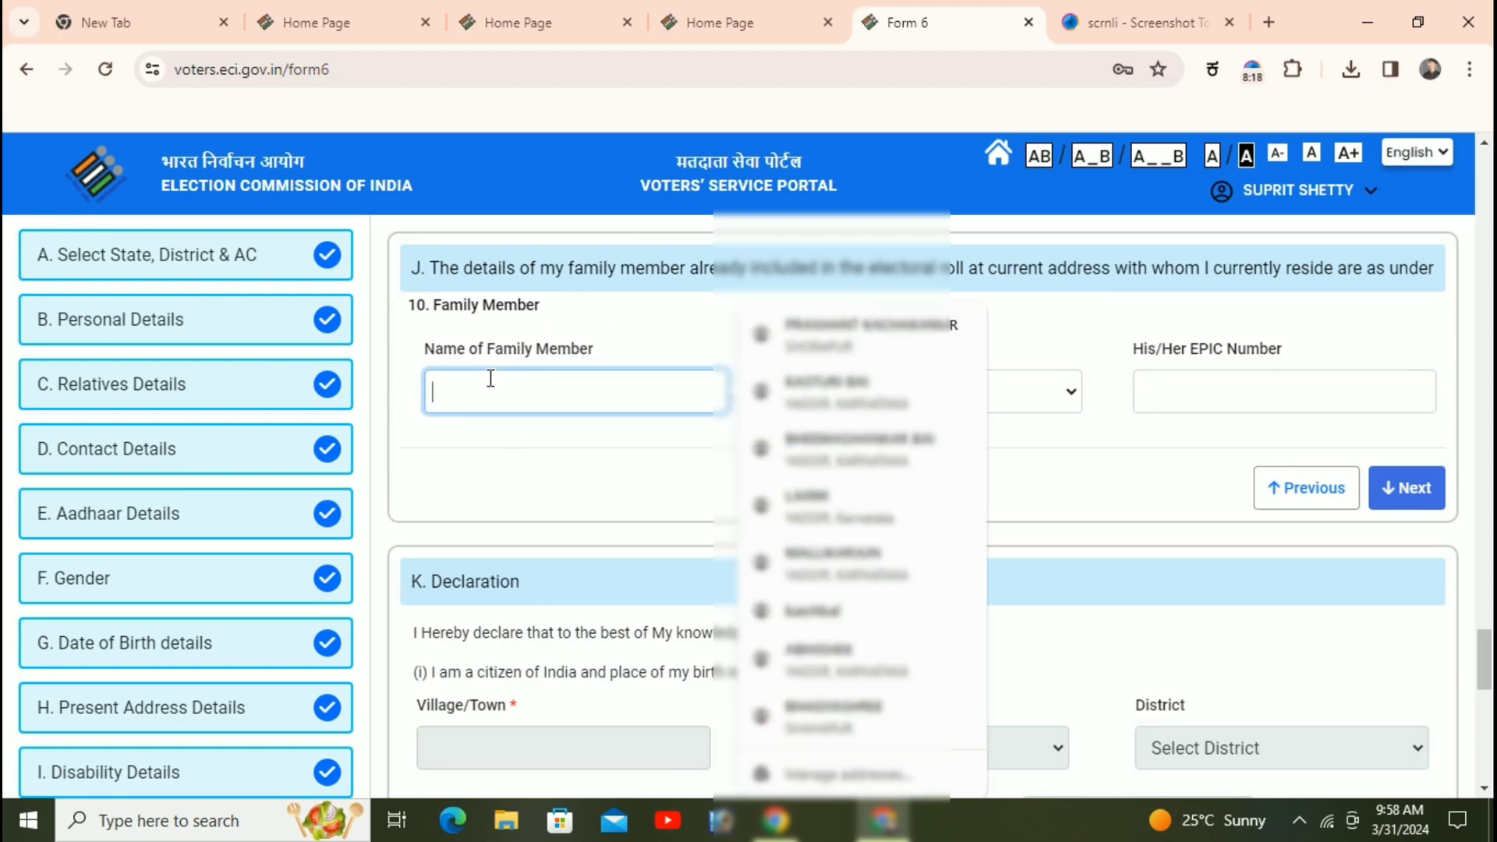
type("sha")
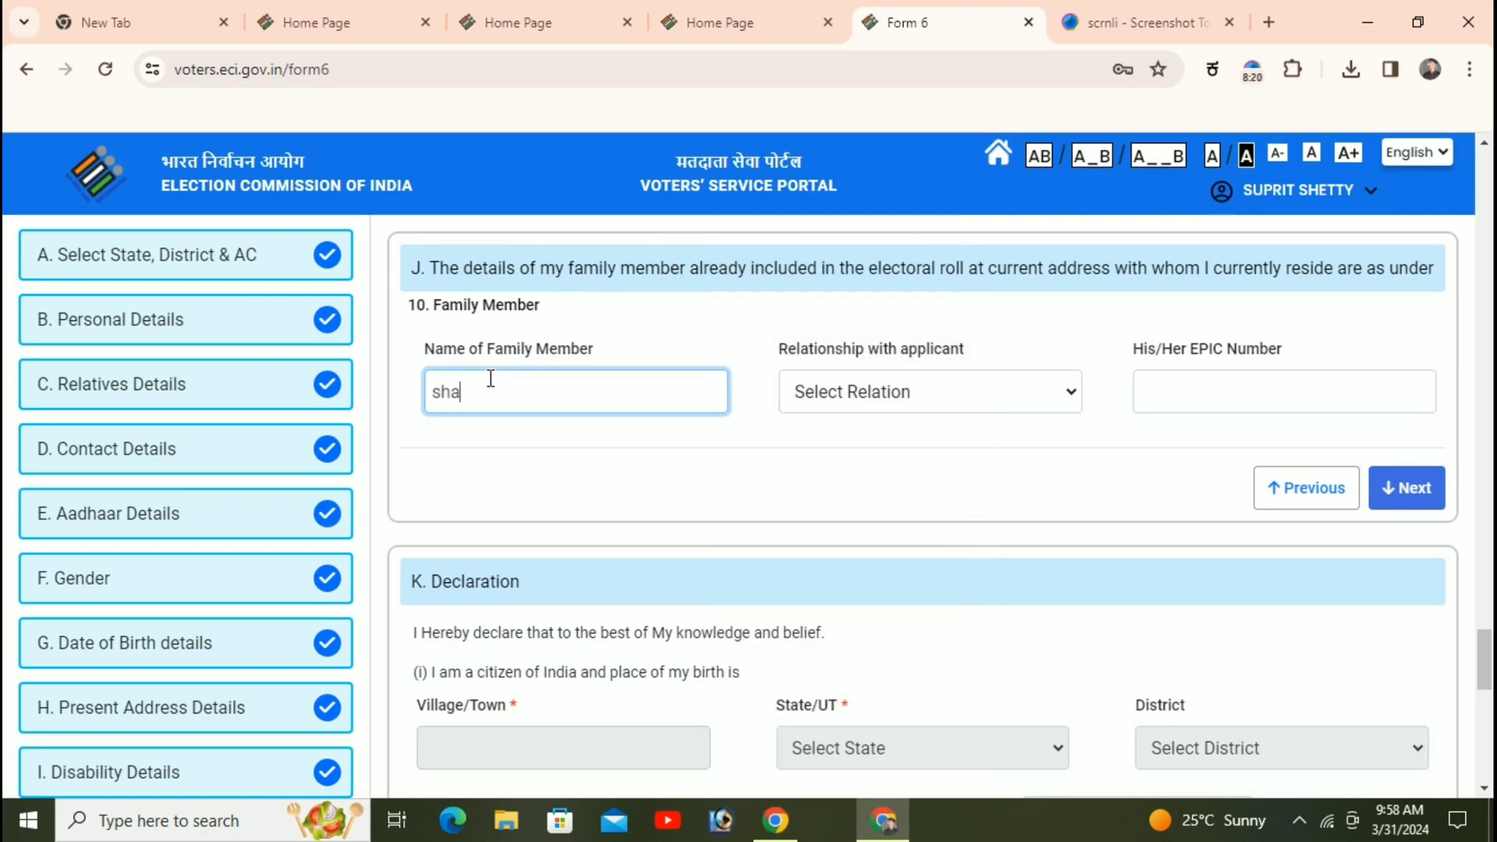
type("ranapa")
Set the family member's relationship to Father, leave the EPIC number blank, and continue to the Declaration
left_click(895, 399)
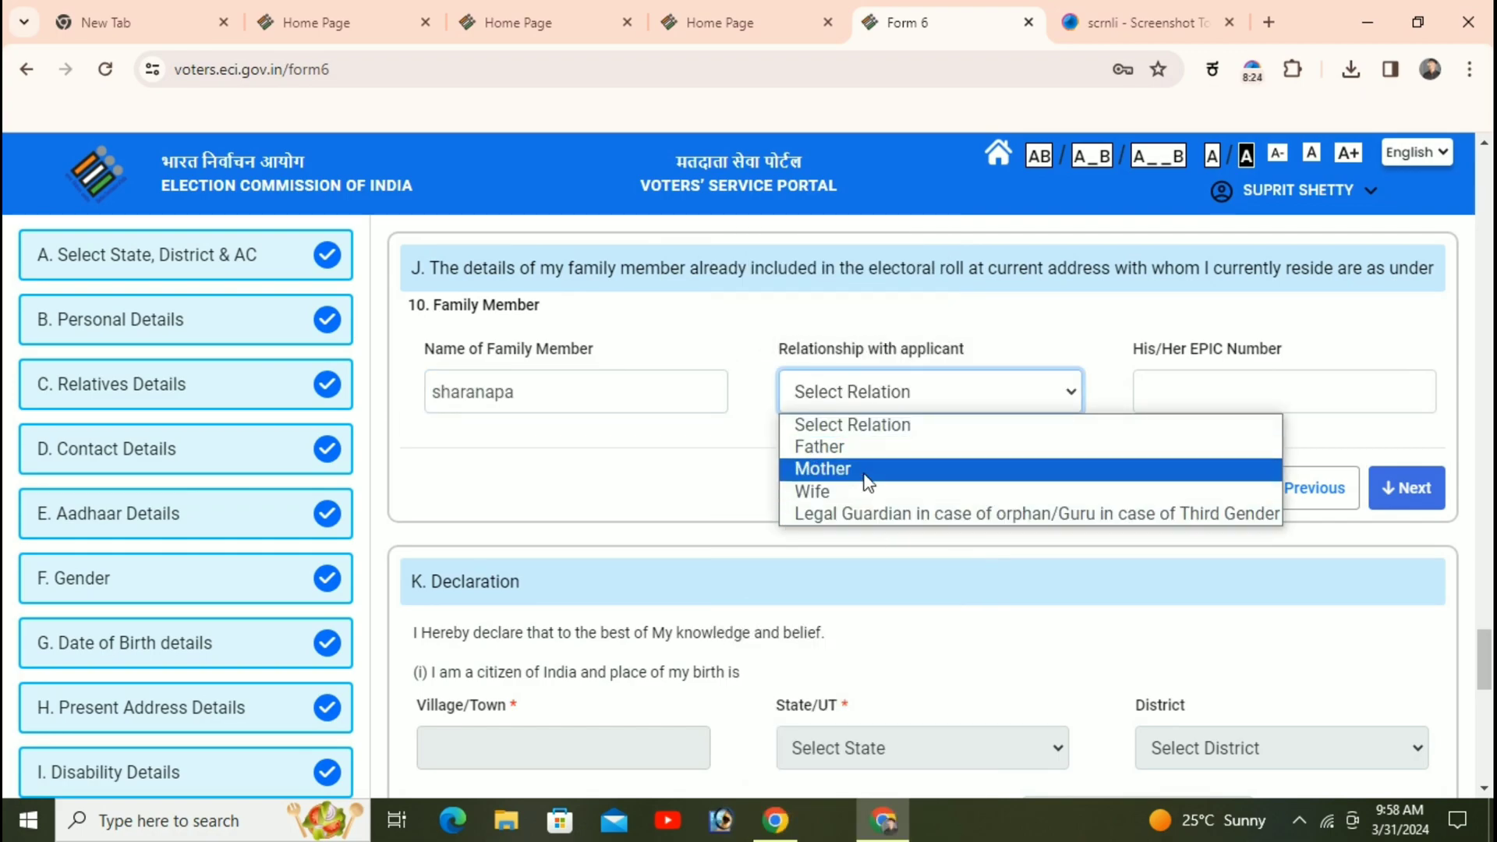
left_click(857, 448)
left_click(1198, 381)
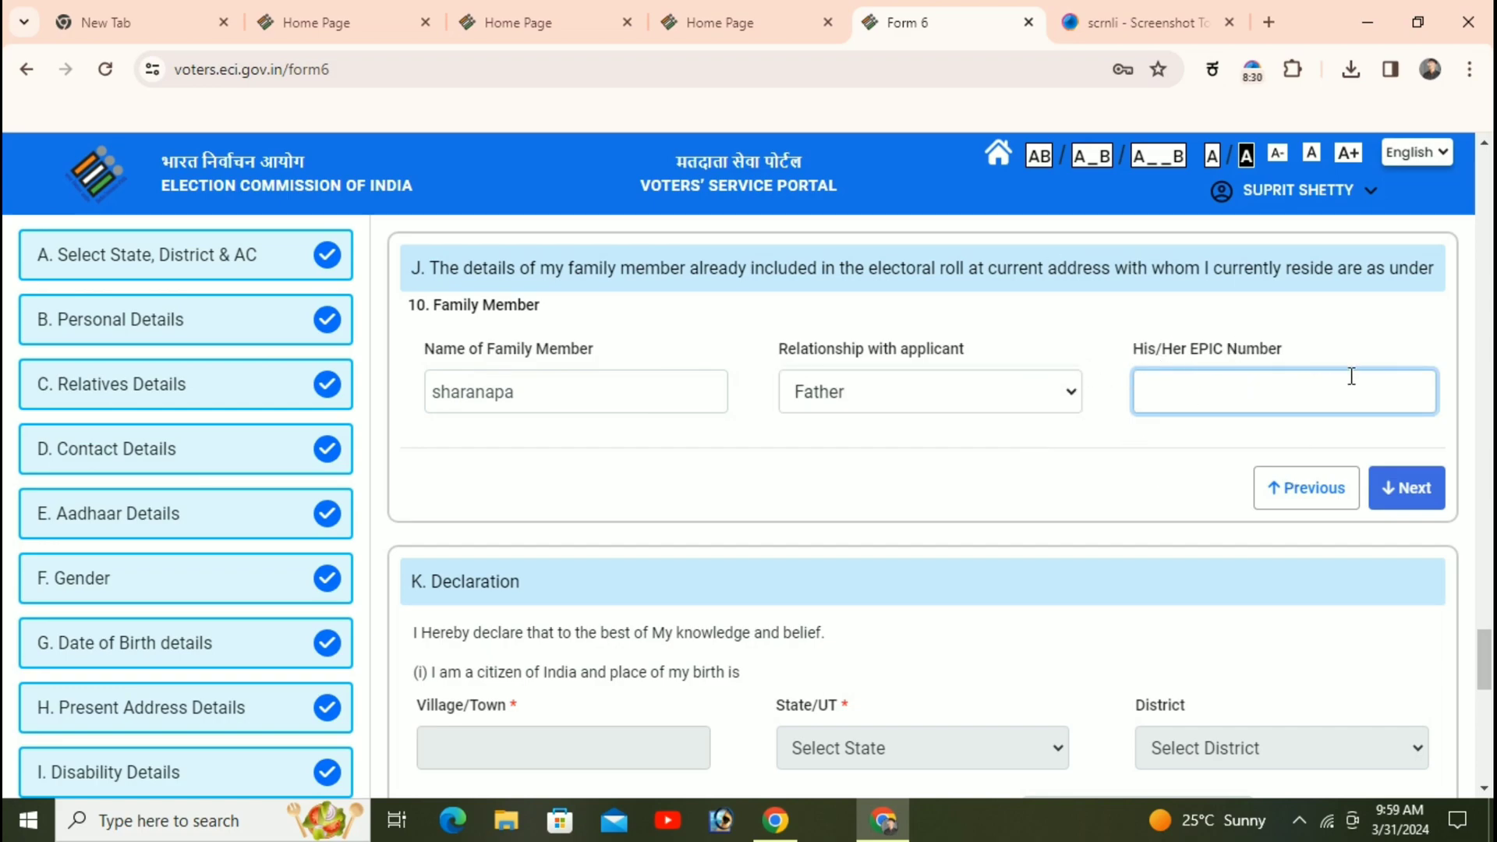
left_click(1147, 447)
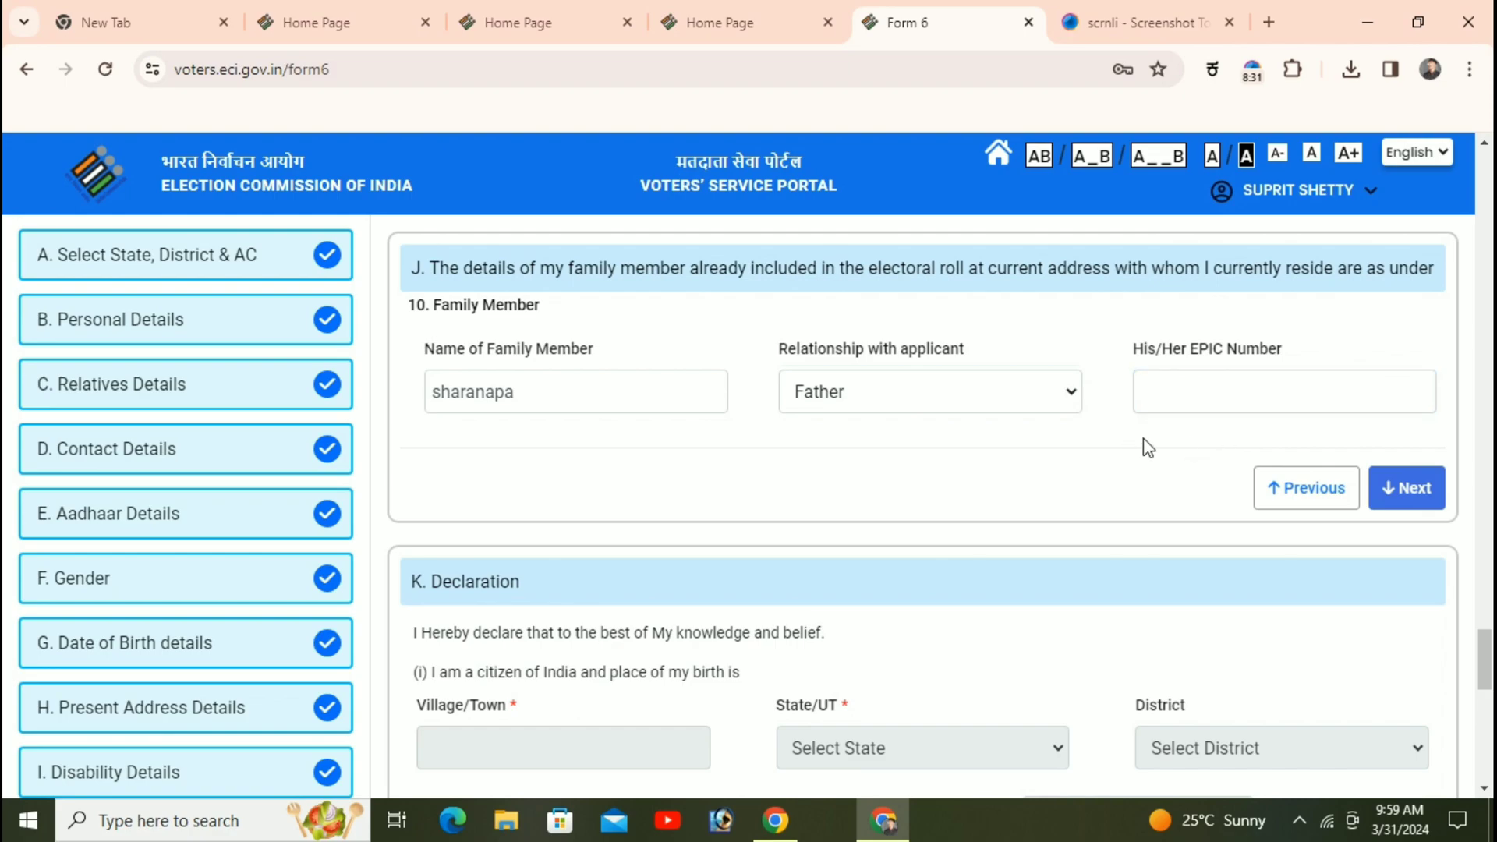
left_click(1406, 498)
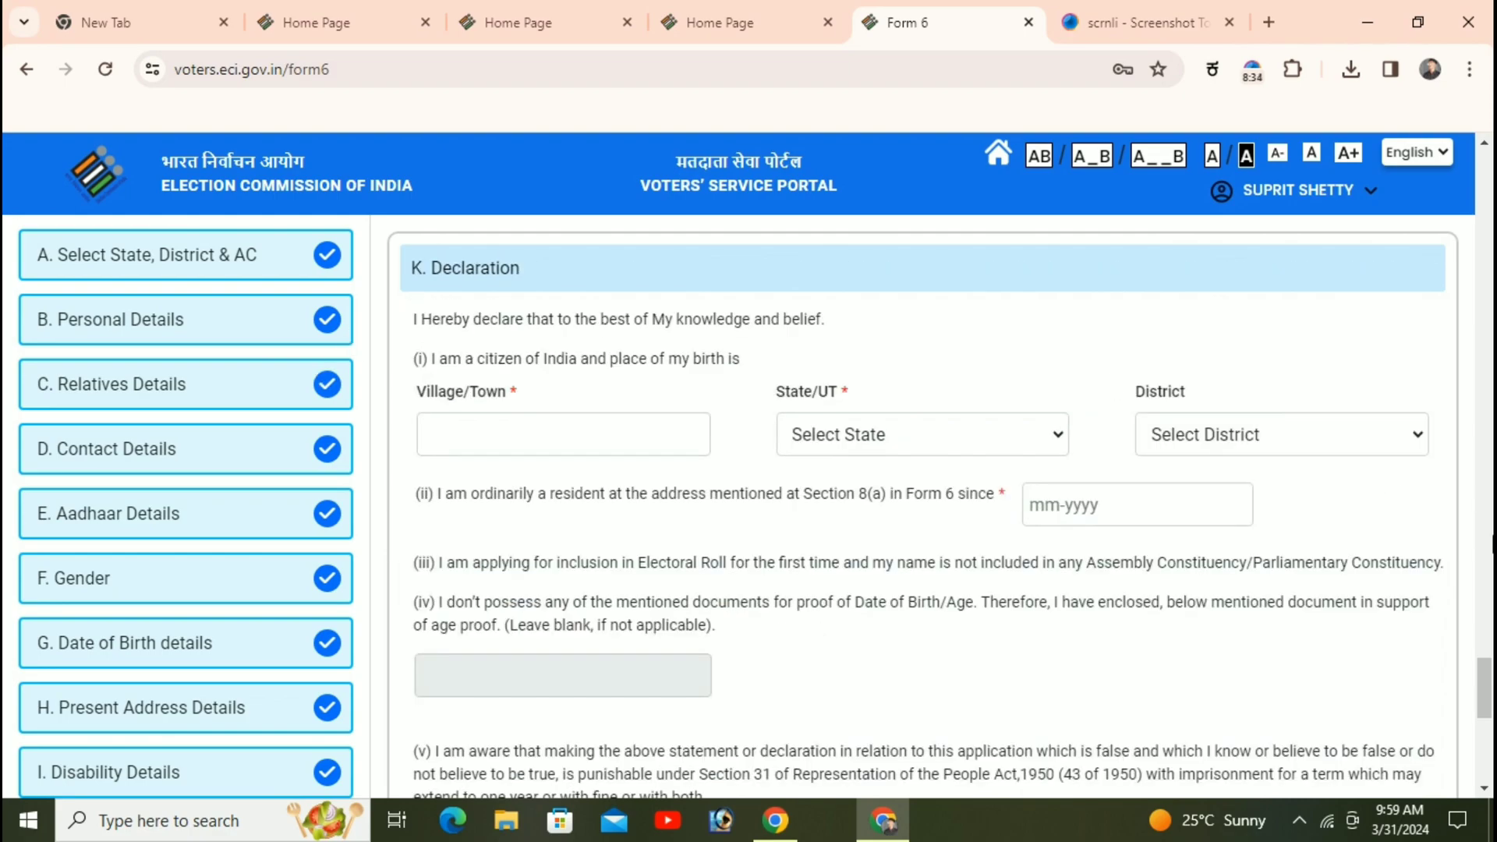
Fill in the place of birth in the Declaration with the applicant's village, state Karnataka and district YADGIR
left_click(469, 435)
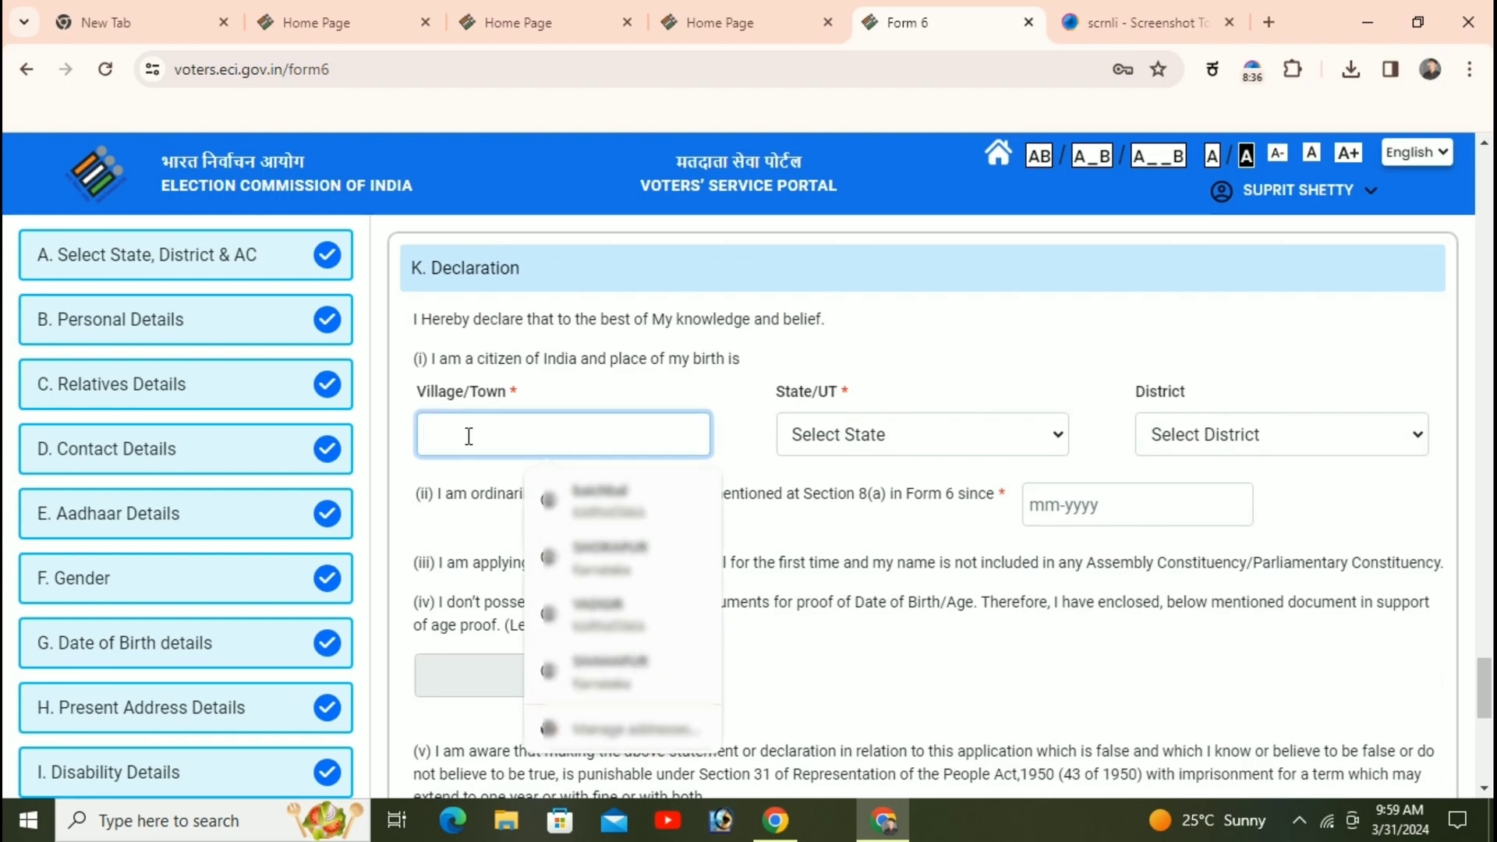
left_click(594, 507)
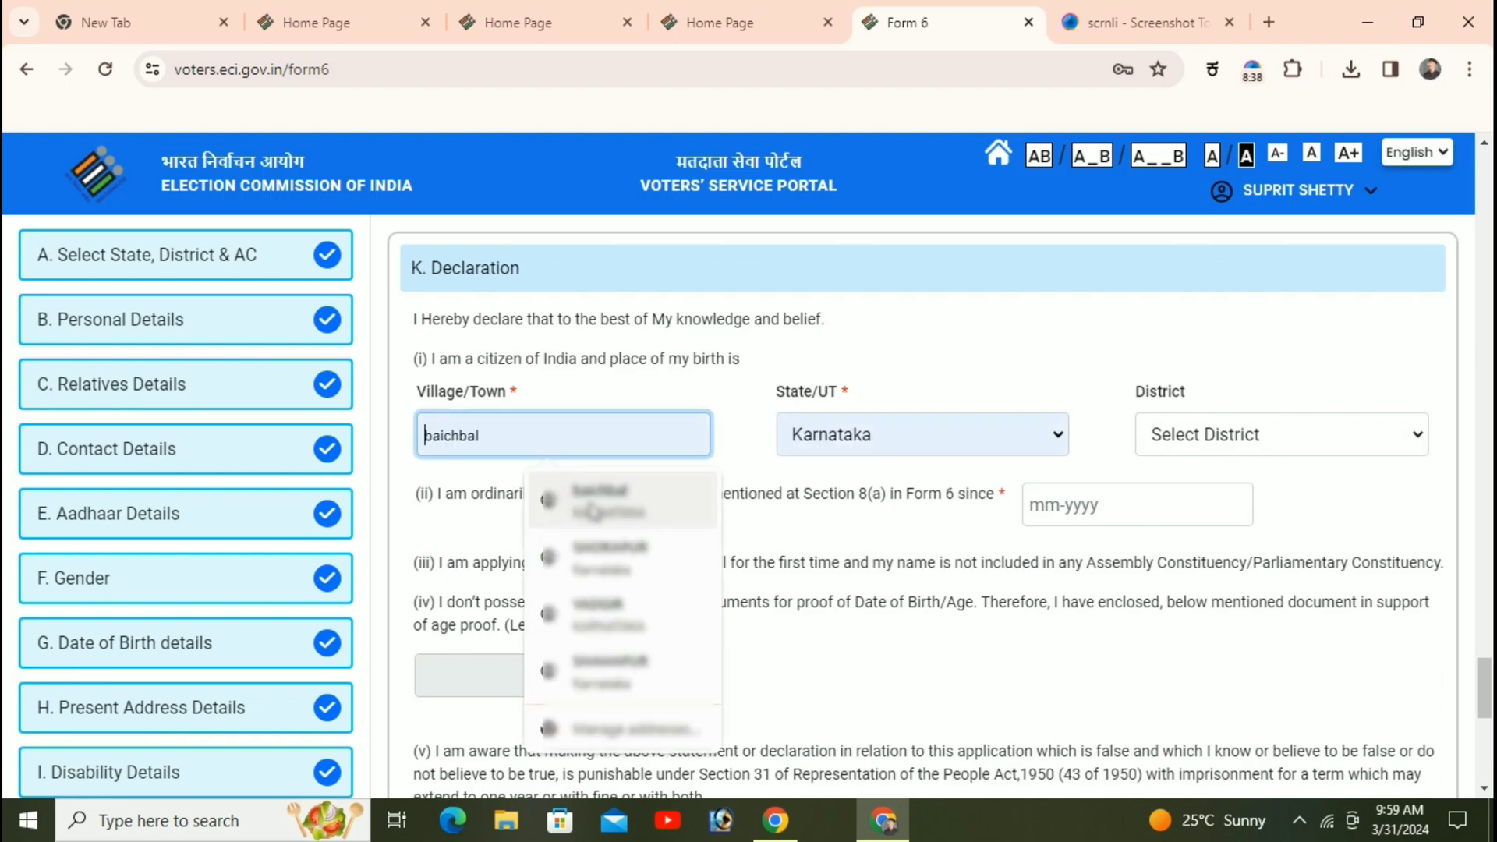
type("bai")
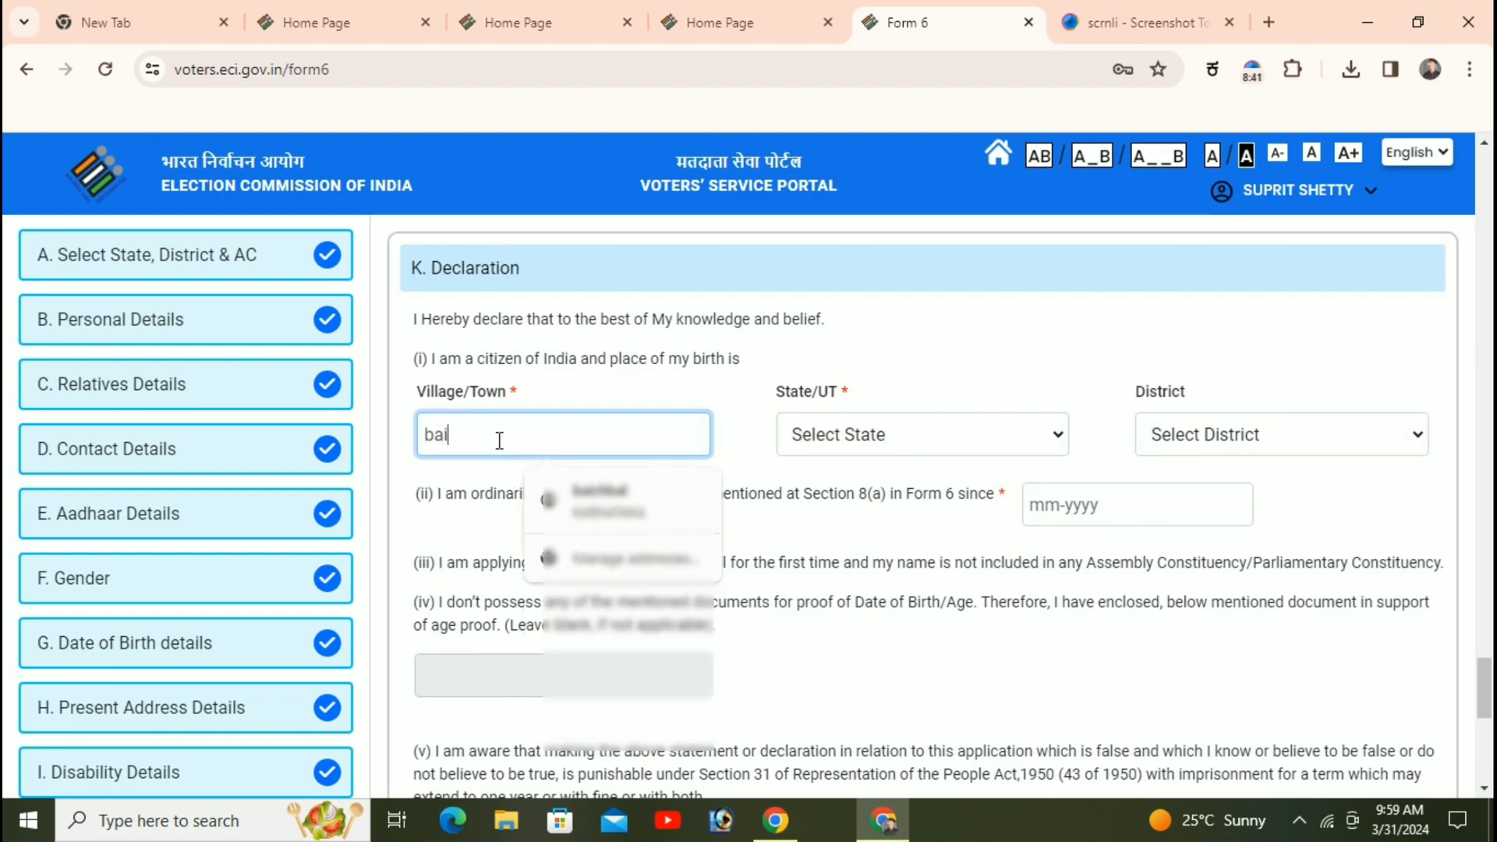
type("chabal")
left_click(859, 435)
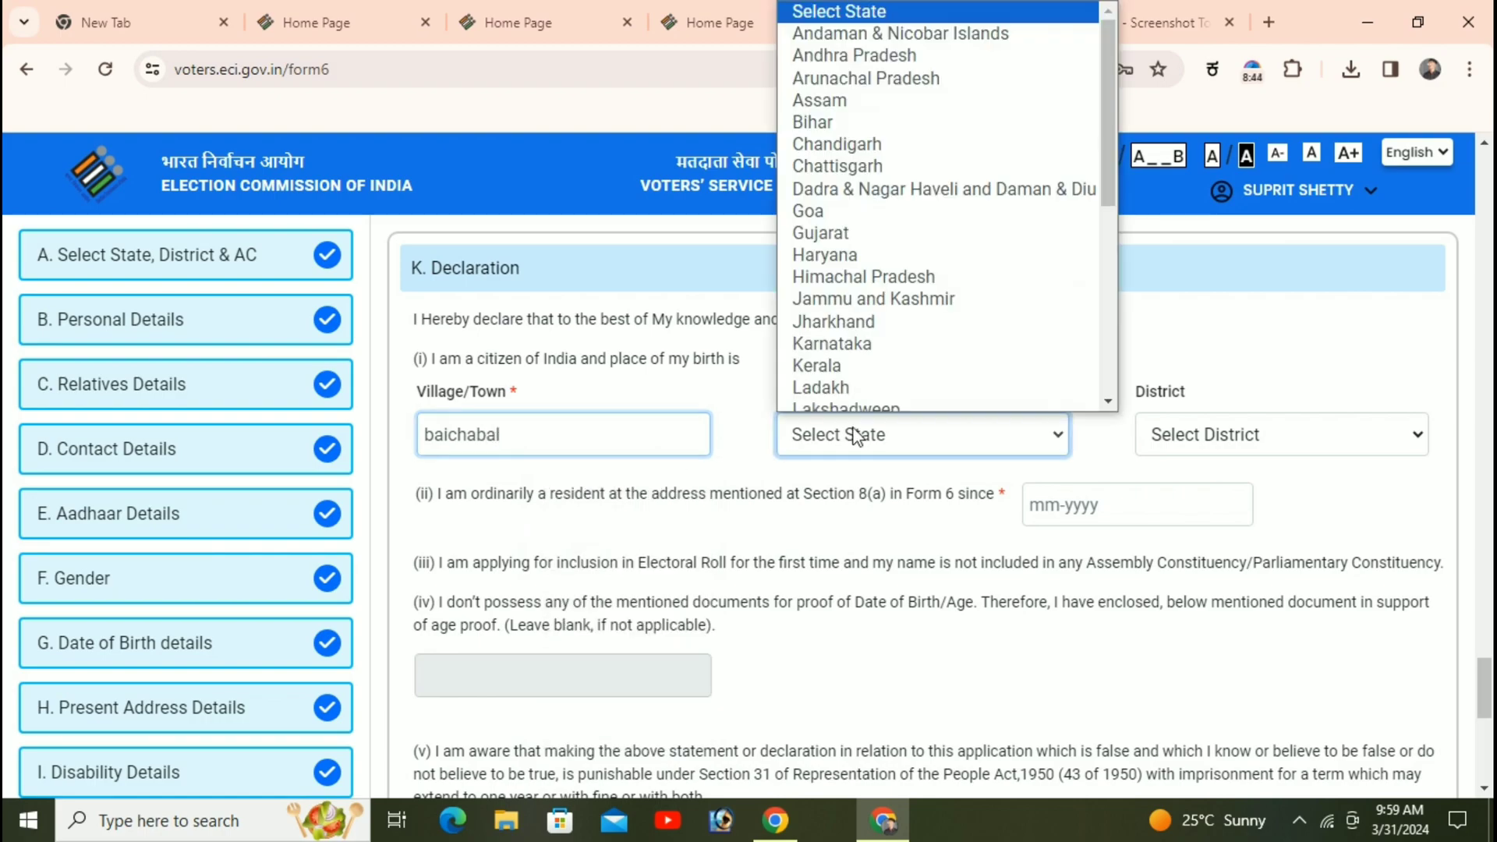
left_click(879, 333)
left_click(1235, 435)
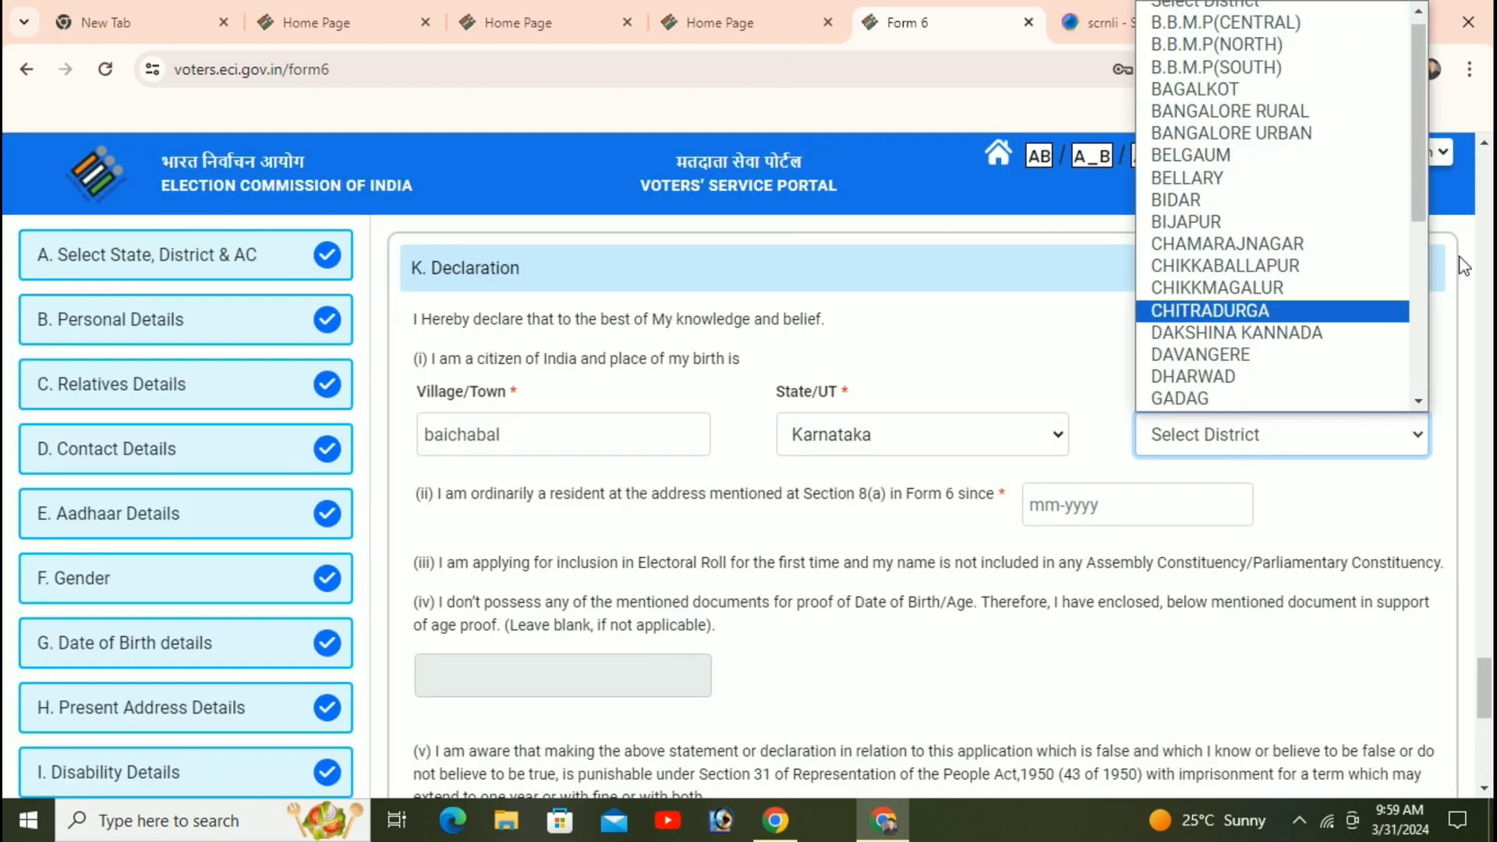
scroll(1418, 184, "down", 5)
left_click(1271, 399)
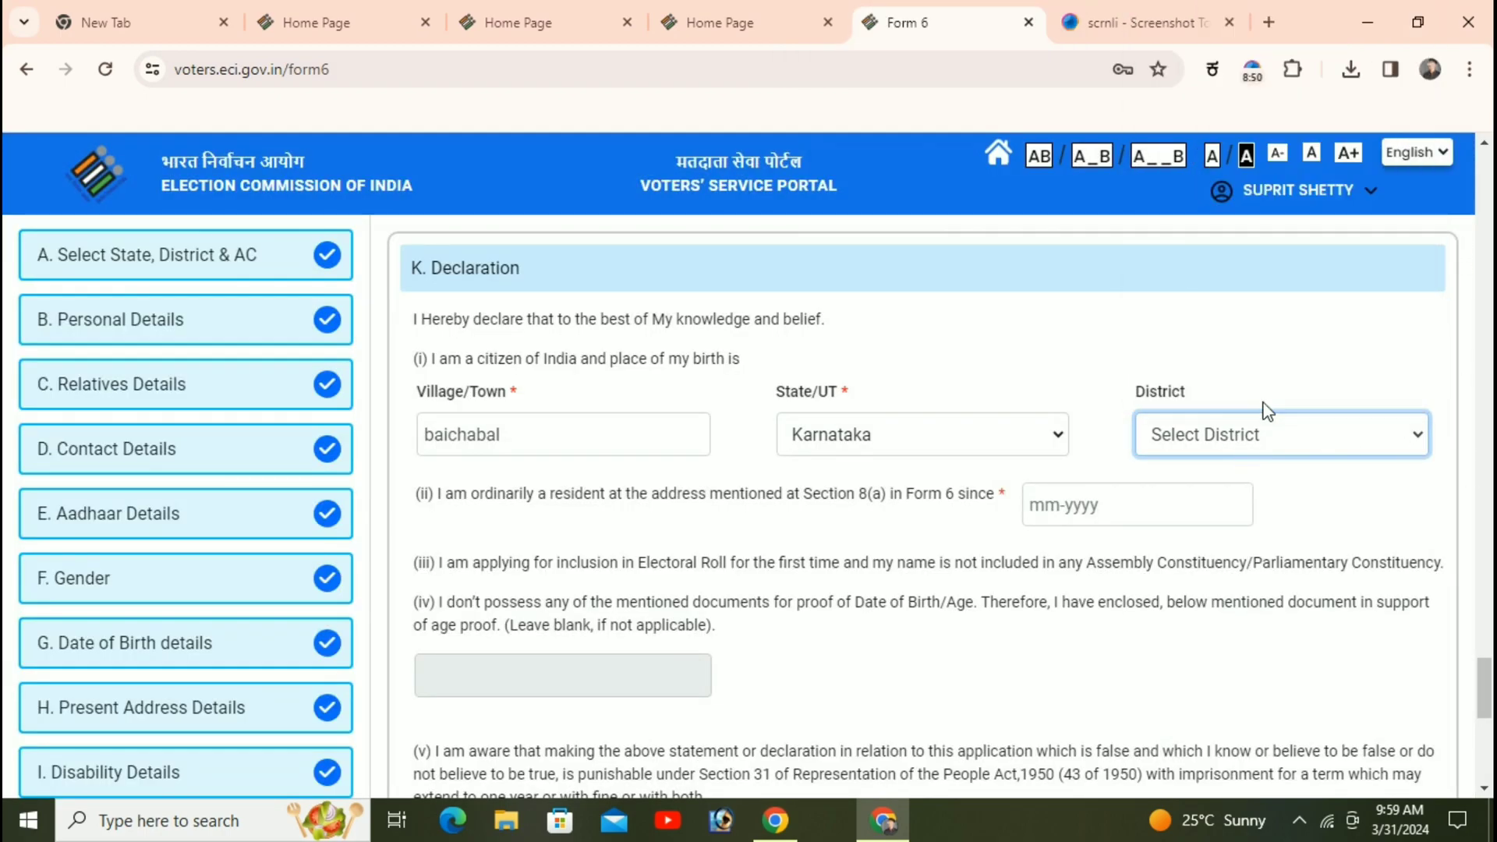
Enter the month and year since which the applicant has resided there, fill in the declaration place, and continue to the Captcha section
left_click(1050, 512)
type("01-200")
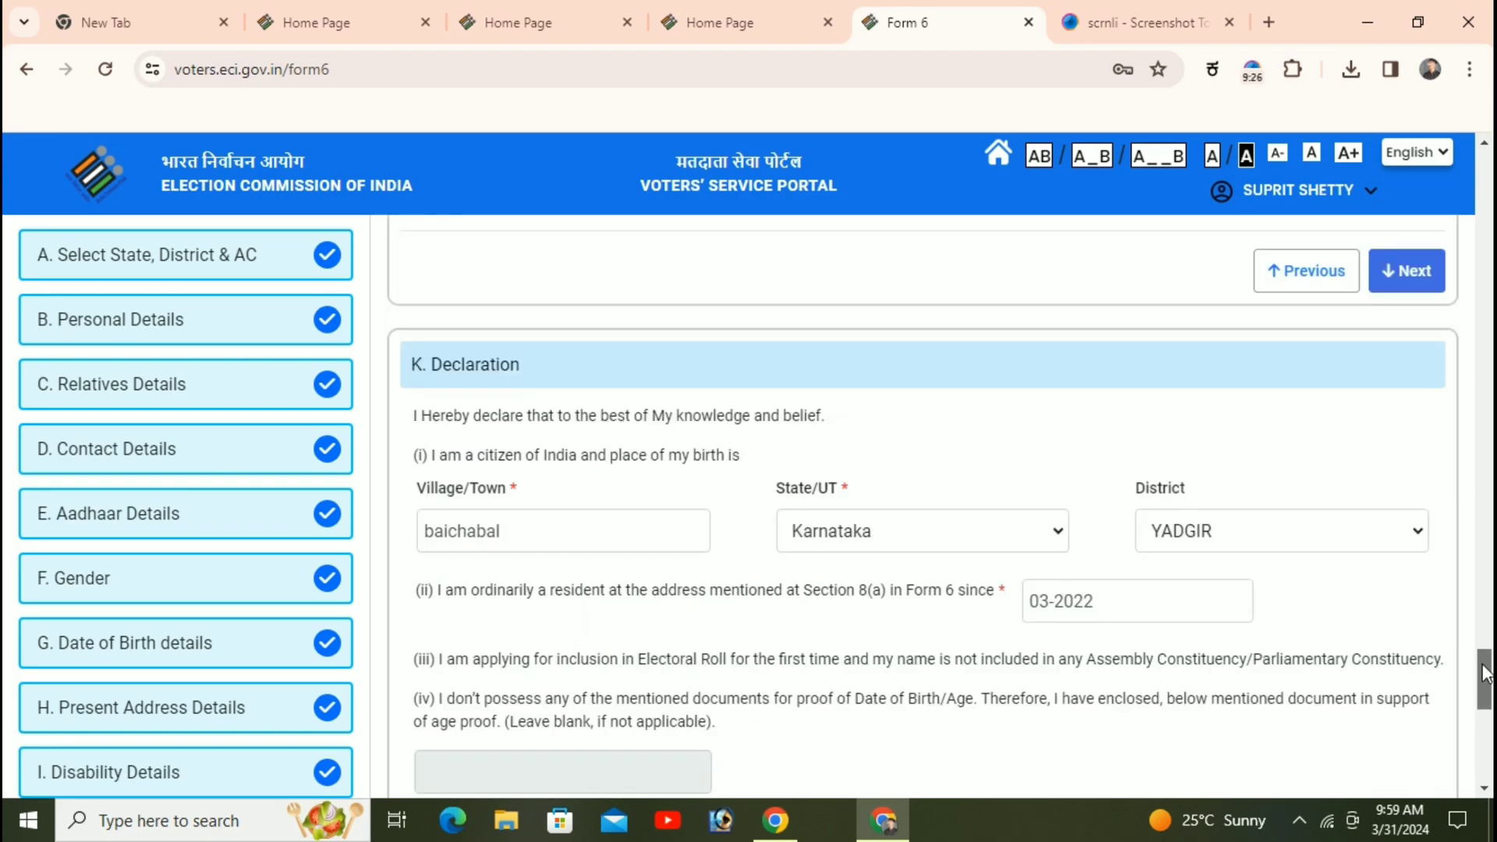
left_click_drag(1485, 678, 1487, 733)
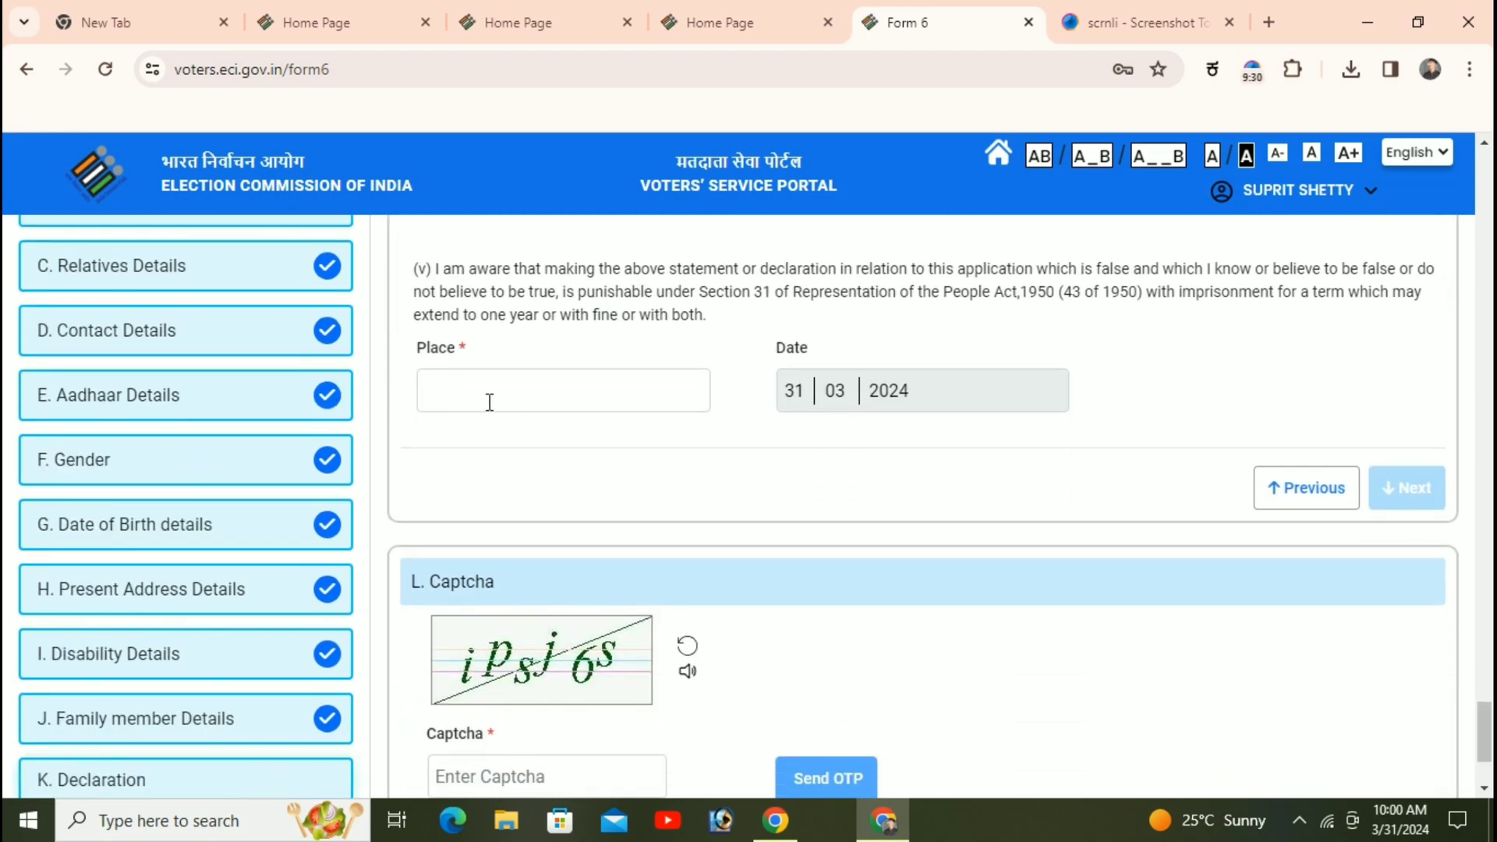
left_click(456, 388)
type("baichabal")
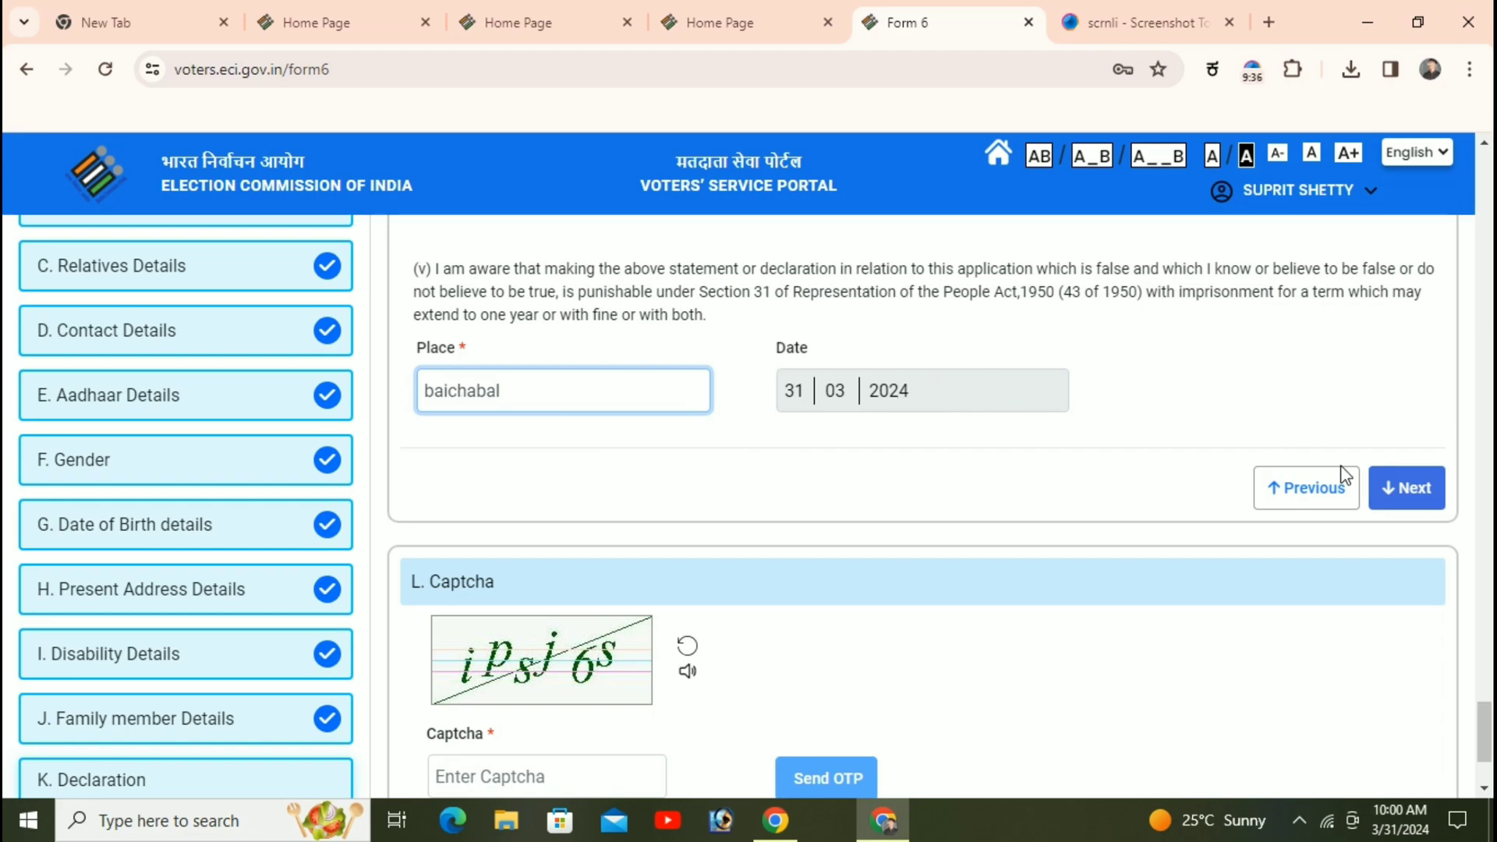
left_click(1412, 497)
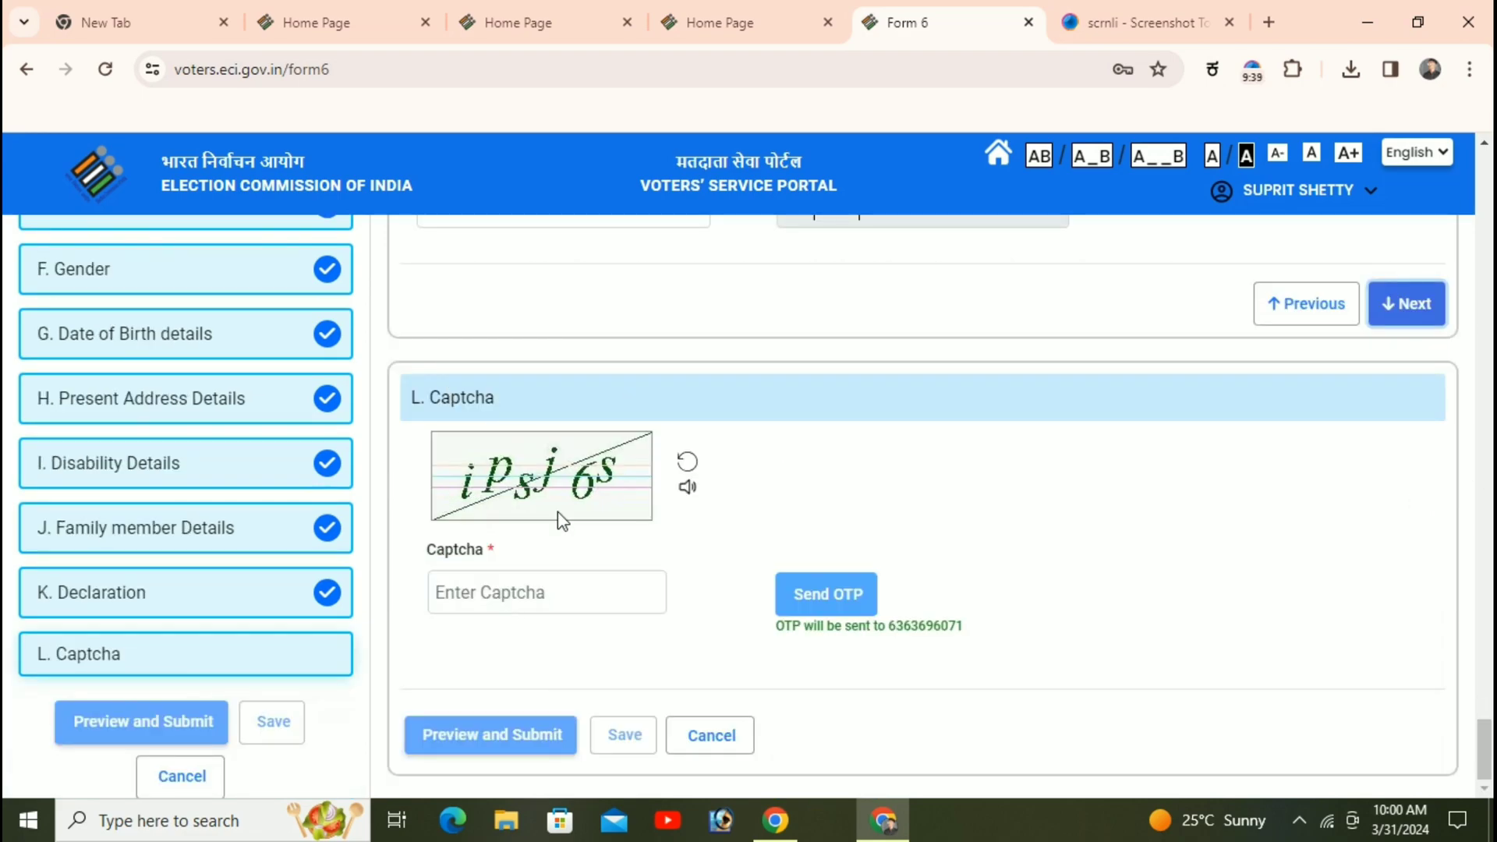
Enter the captcha text, request and enter the OTP, and open the preview of the completed Form 6
left_click(468, 594)
type("i")
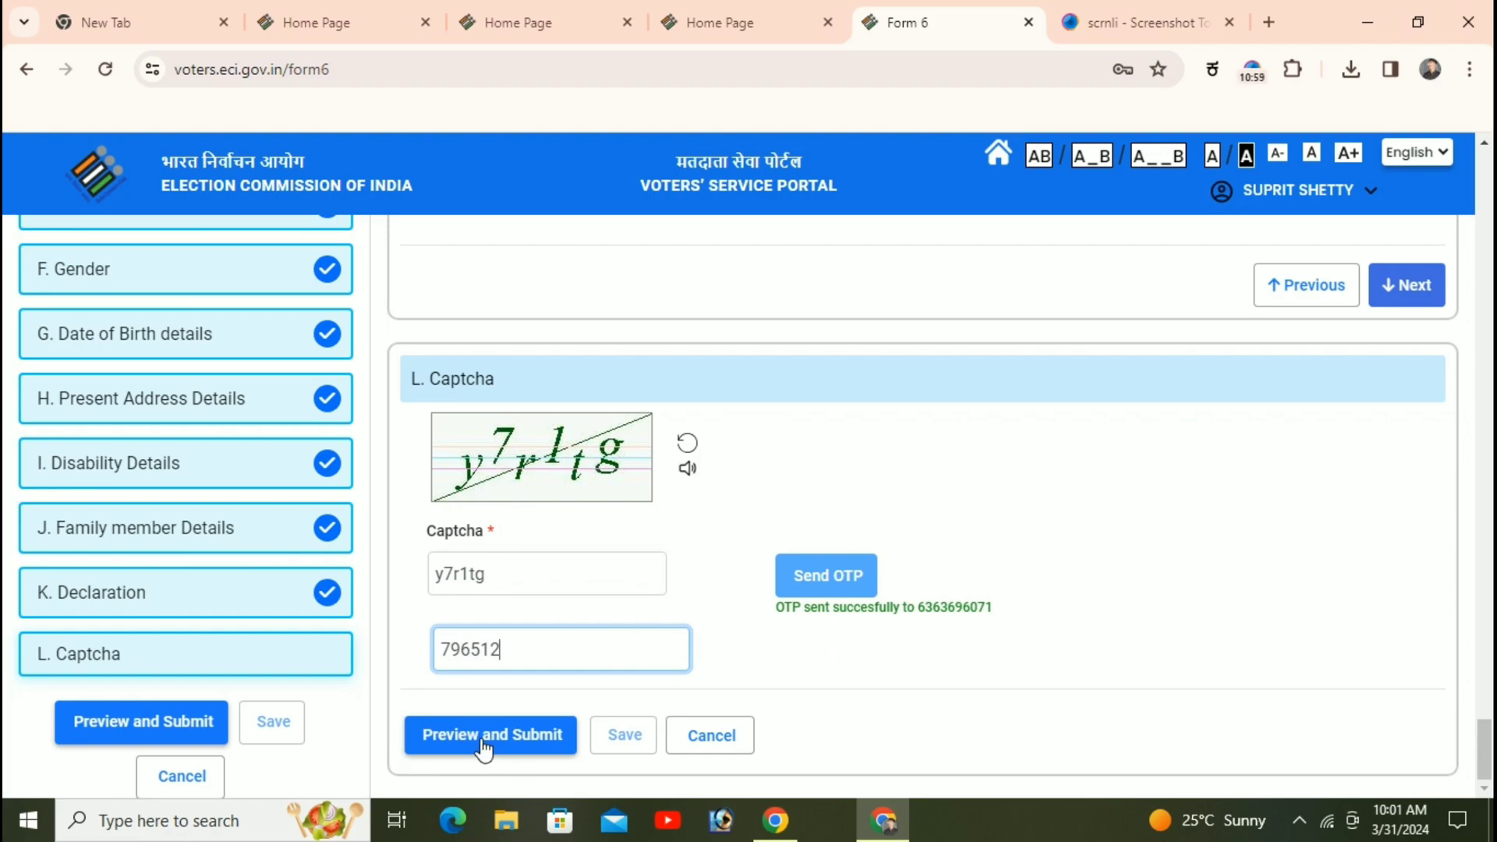
left_click(484, 746)
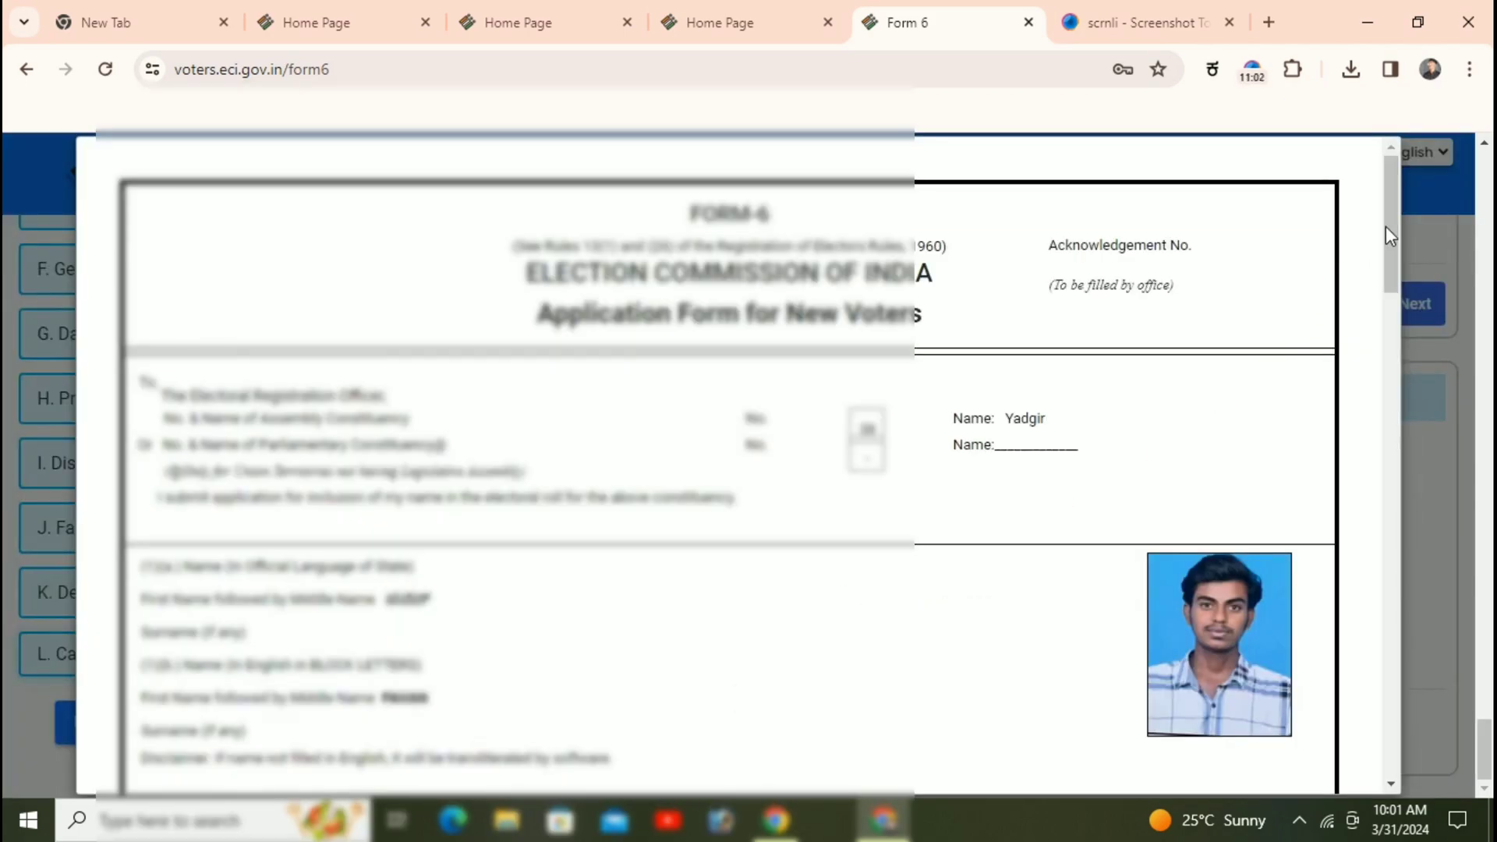
Review the Form 6 preview through to its closing notes and return to editing without submitting
left_click_drag(1386, 226, 1393, 751)
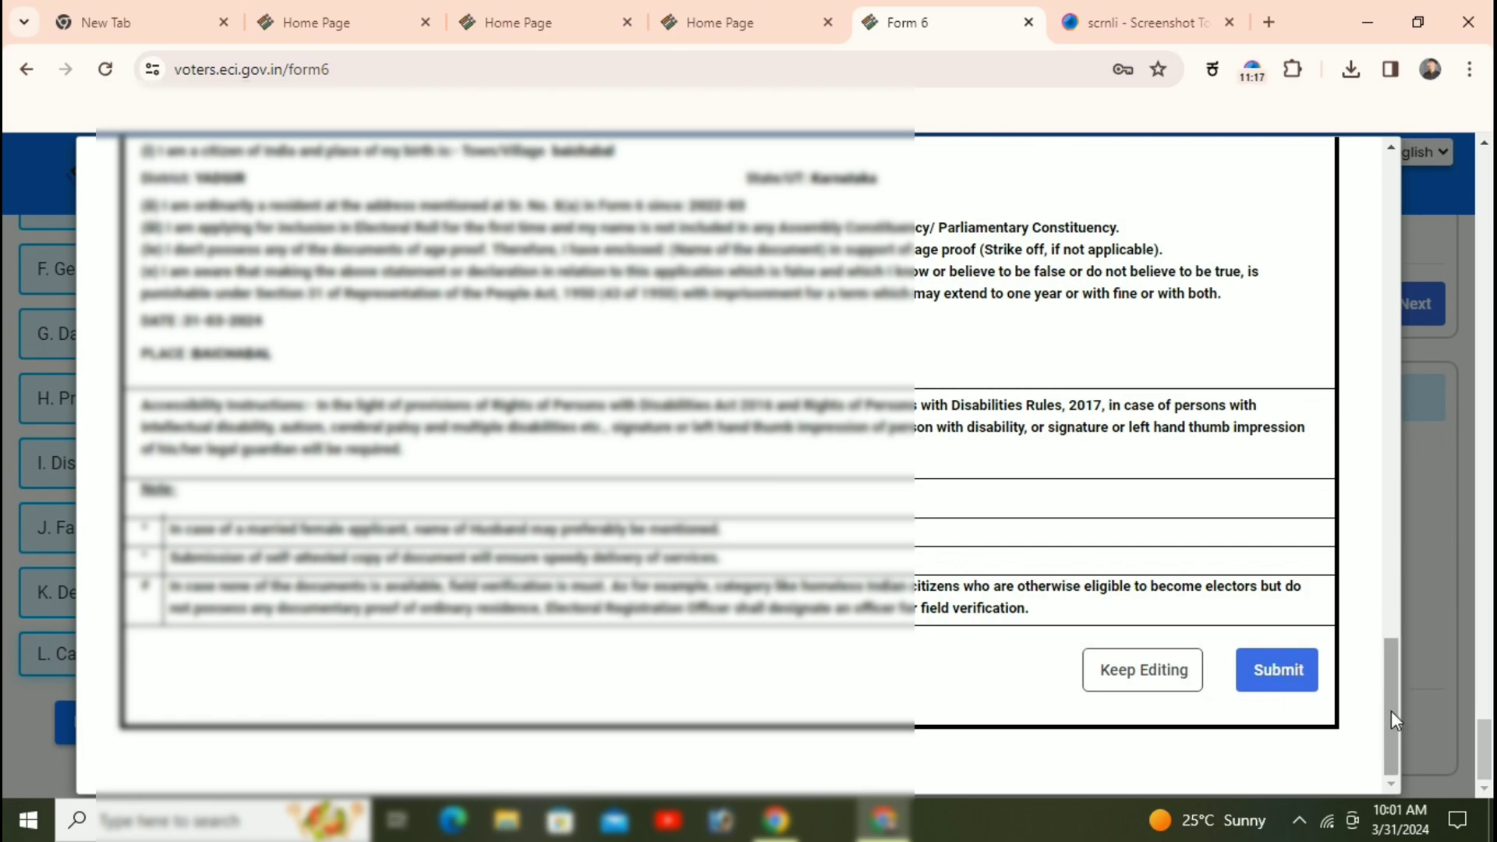
left_click_drag(1397, 712, 1435, 754)
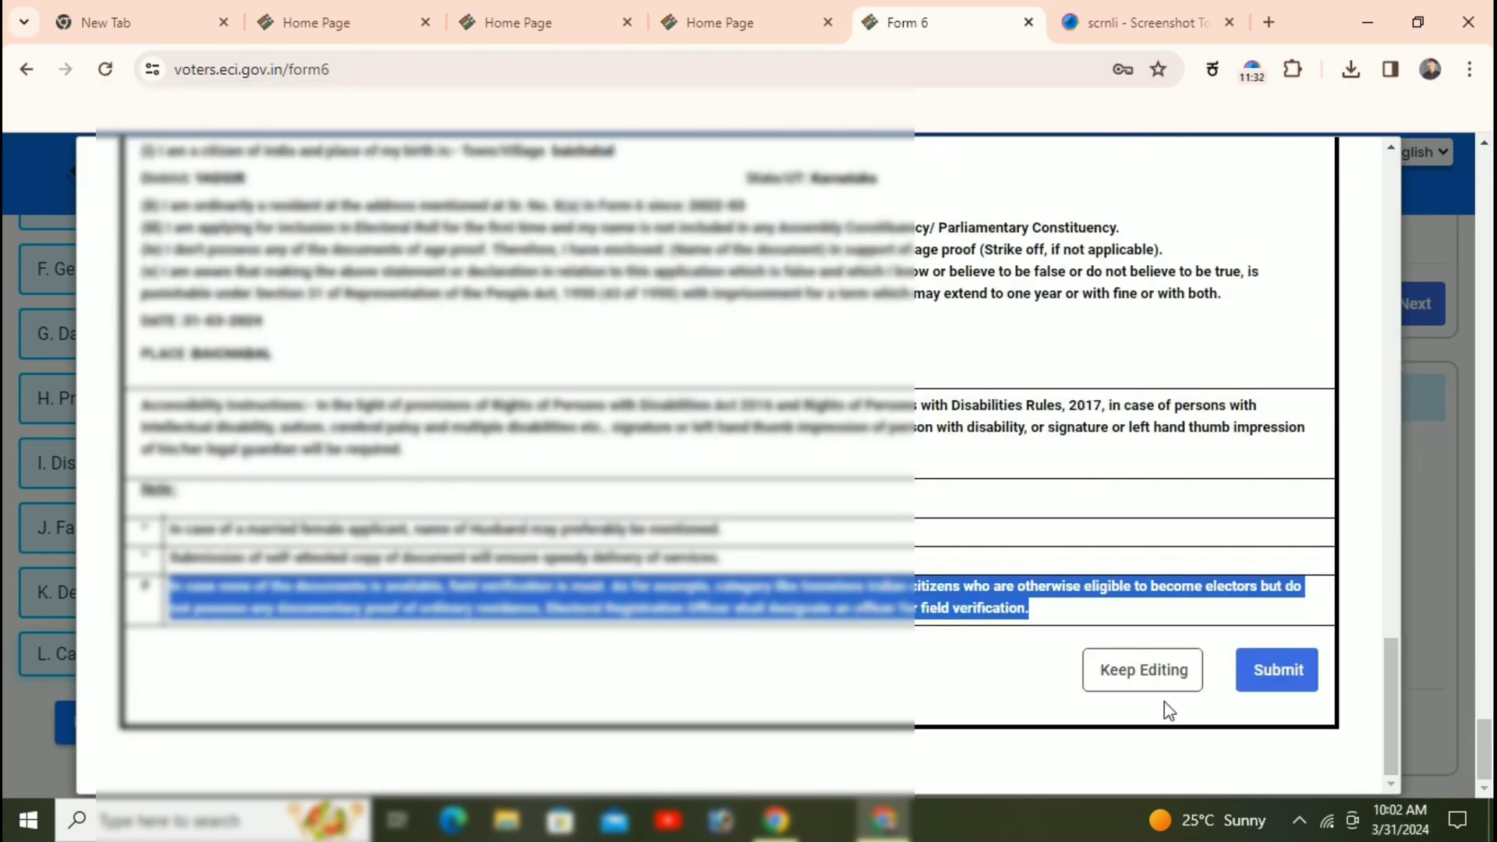
left_click(1142, 669)
Cancel the whole form, decline saving the login password, and return to the forms overview on the portal's home page
left_click(191, 778)
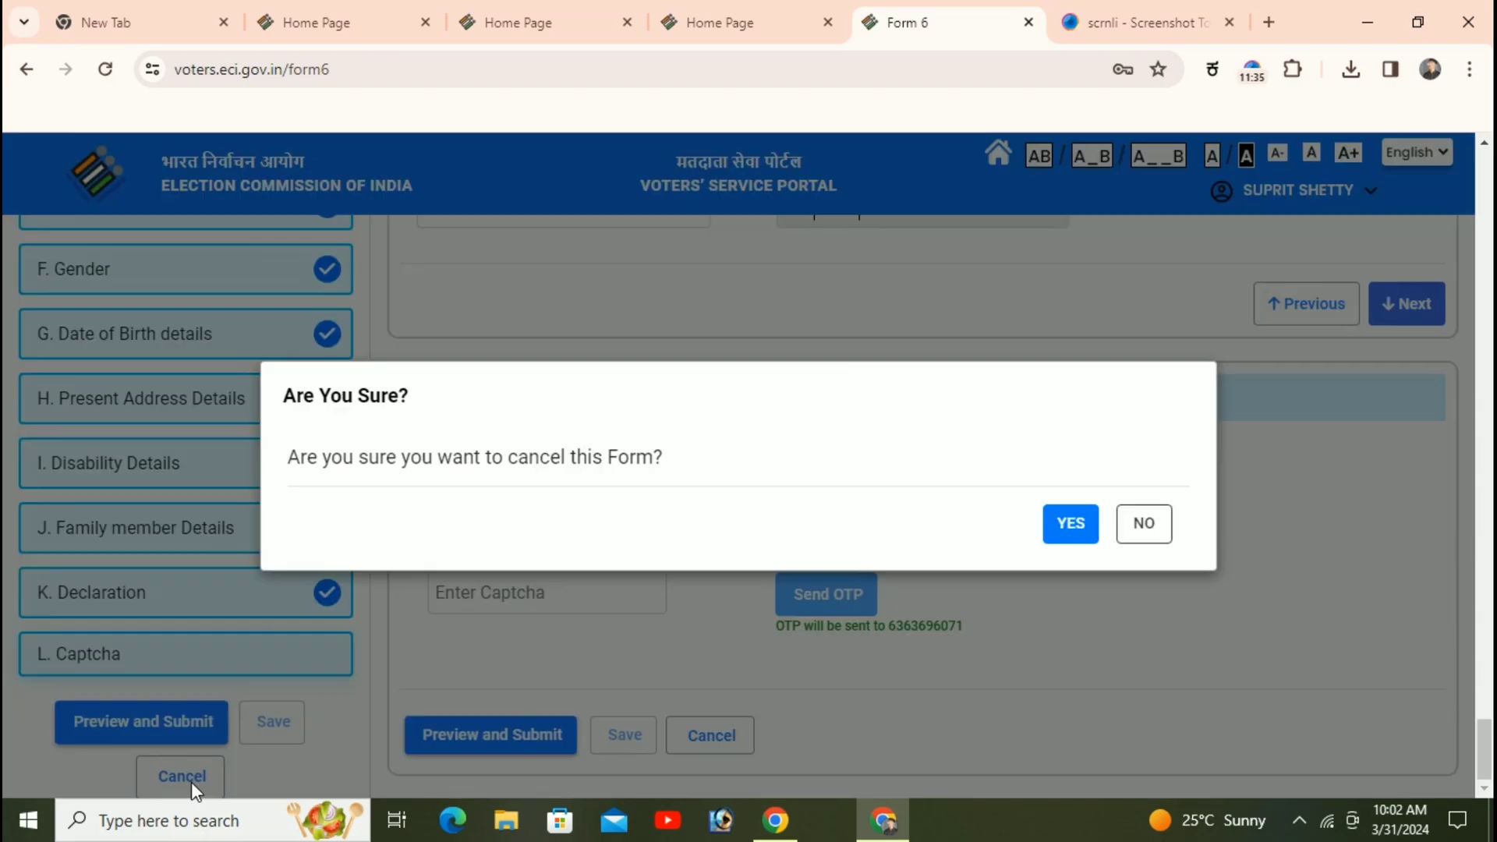
left_click(1072, 521)
left_click(1123, 401)
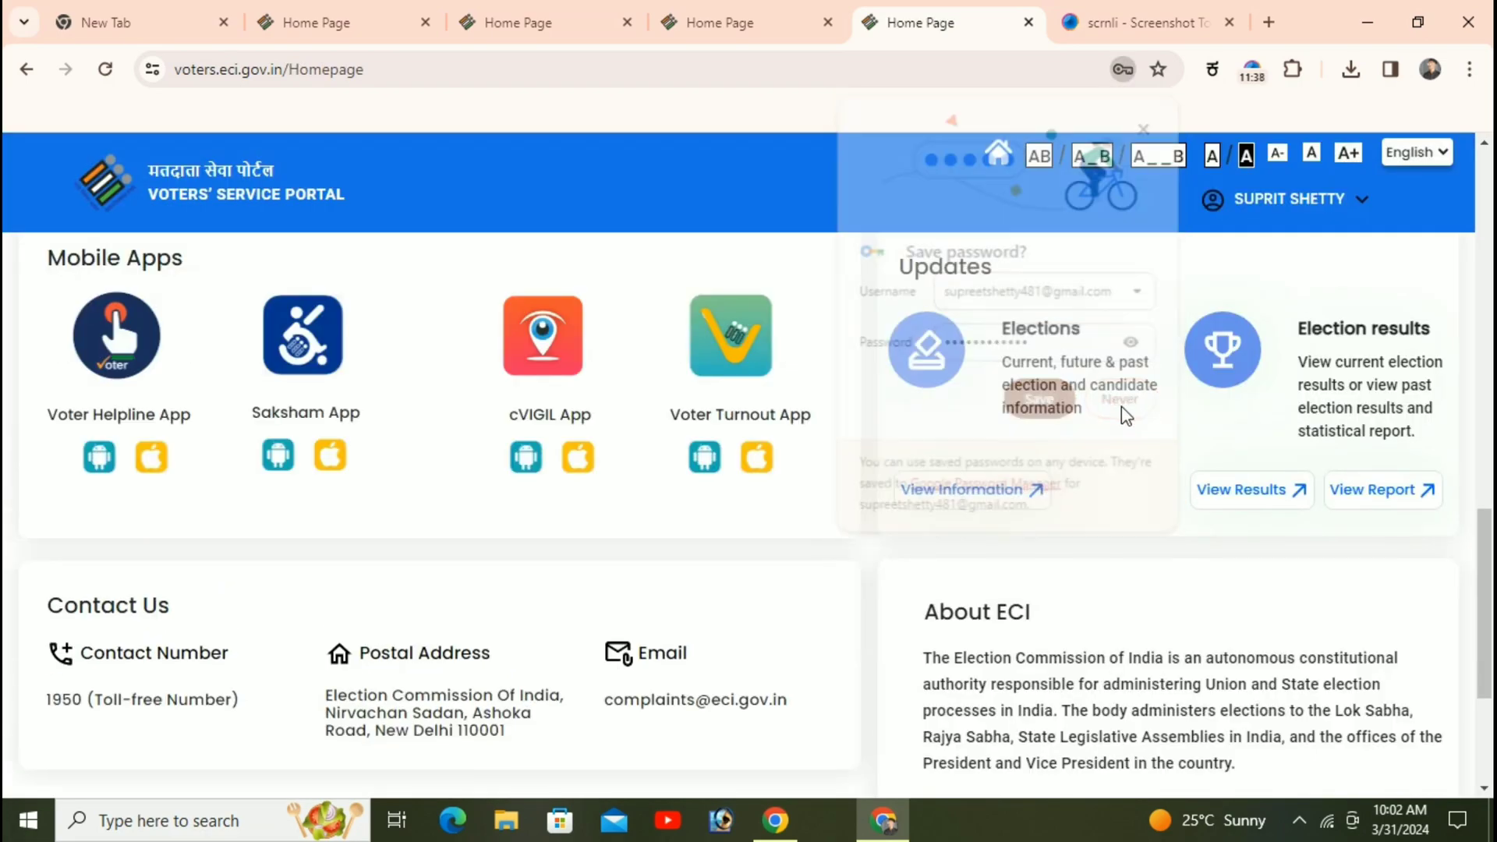
left_click_drag(1485, 601, 1490, 246)
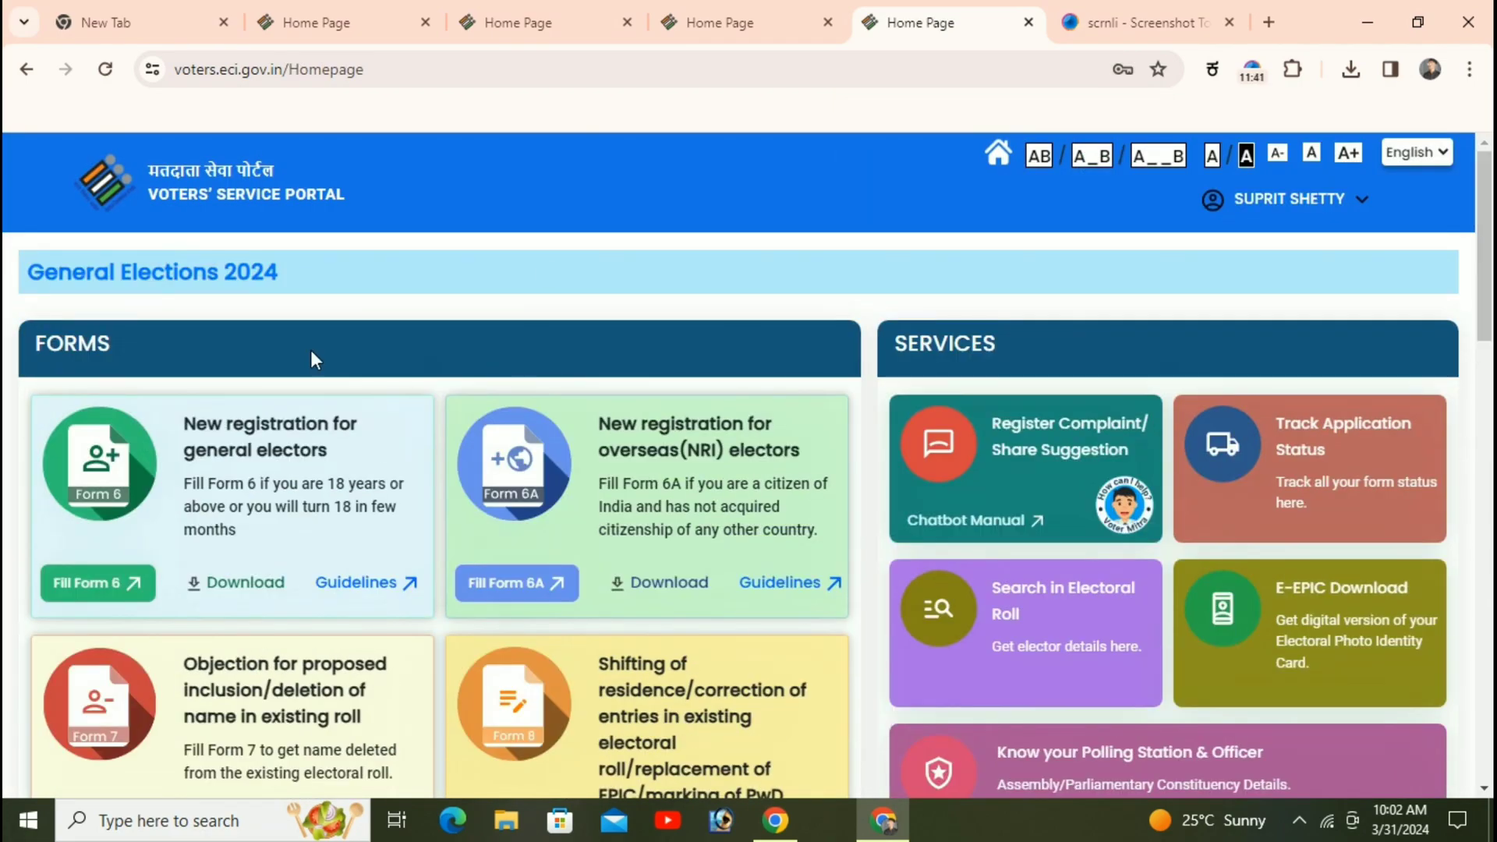